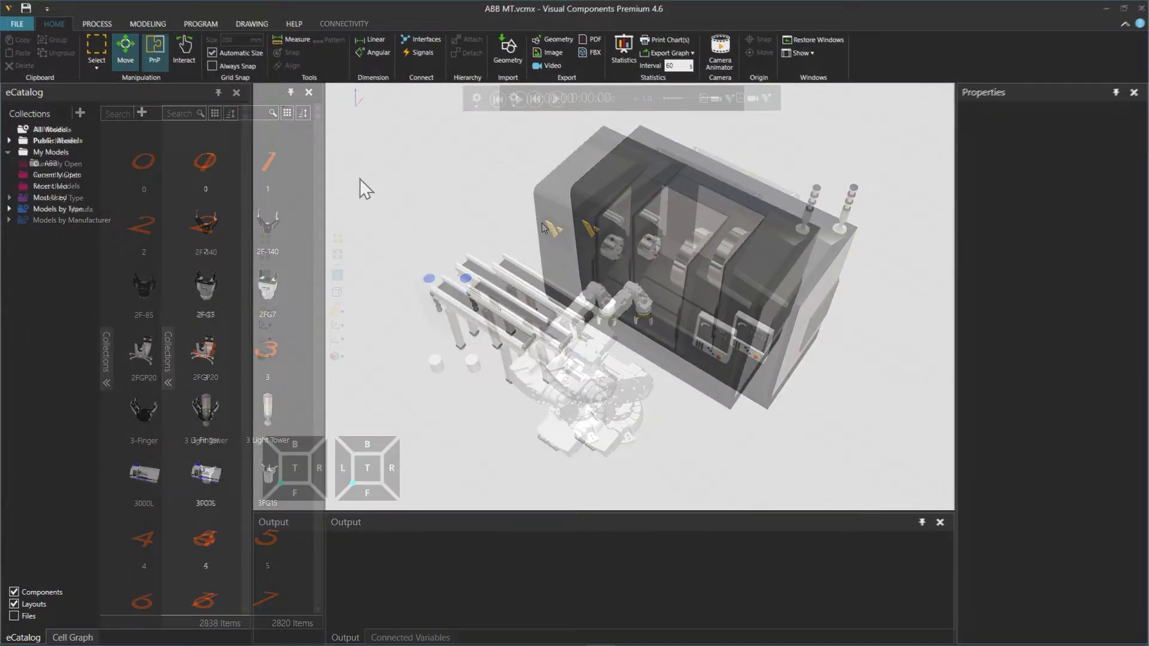
Step: Enable the Connectivity add-on on the Add On page of the application Options
left_click(13, 23)
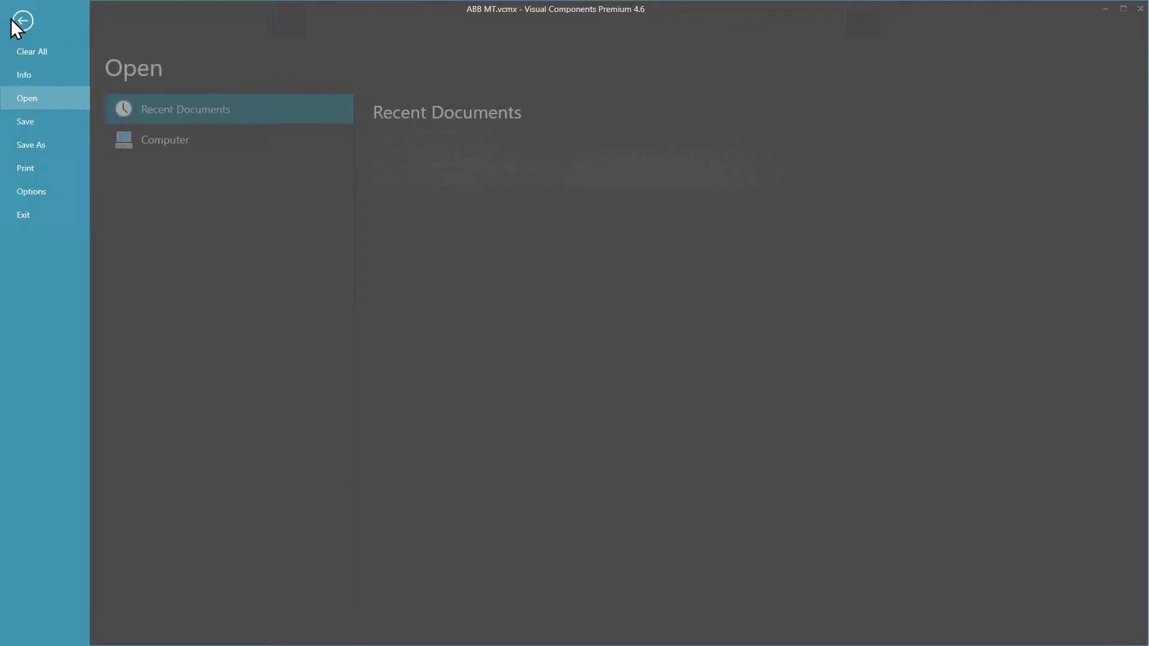
left_click(37, 192)
left_click(124, 170)
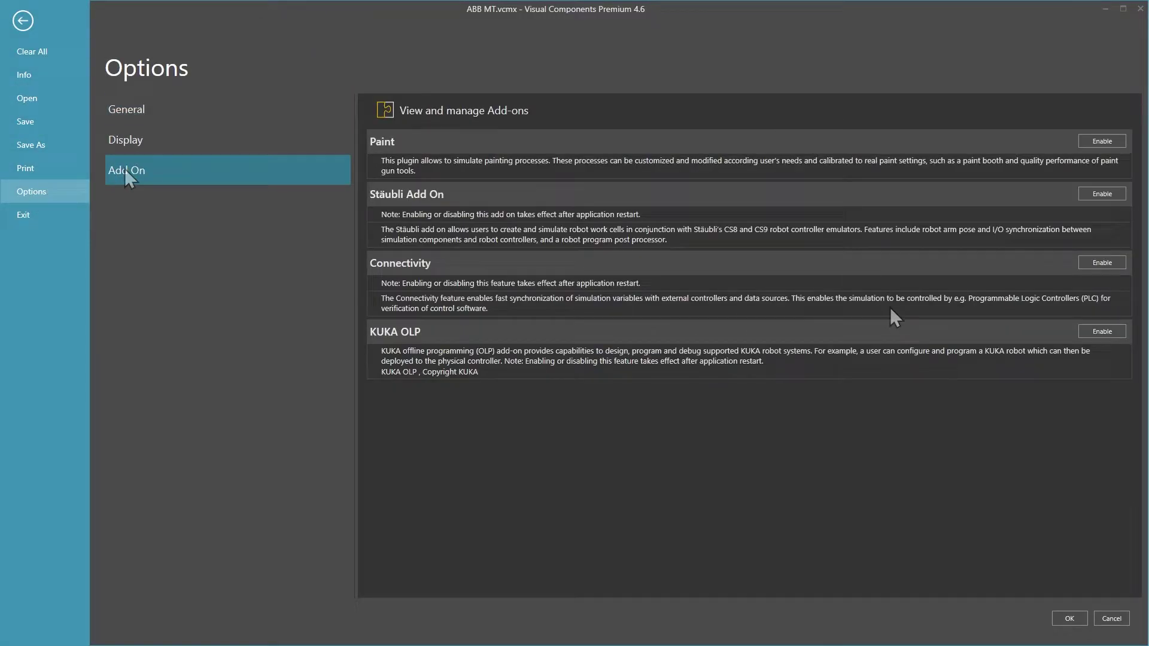
left_click(1116, 263)
Step: Confirm the options, then download the RobotPostProcessor zip from the forum post into My Commands
left_click(1068, 620)
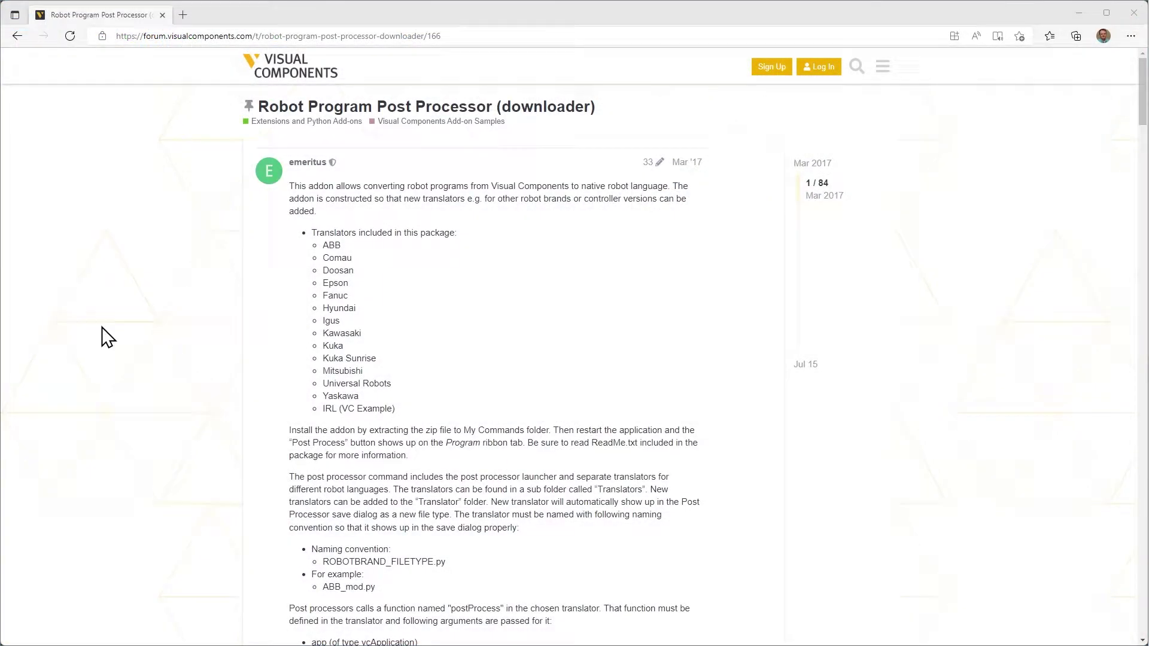
scroll(529, 304, "down", 6)
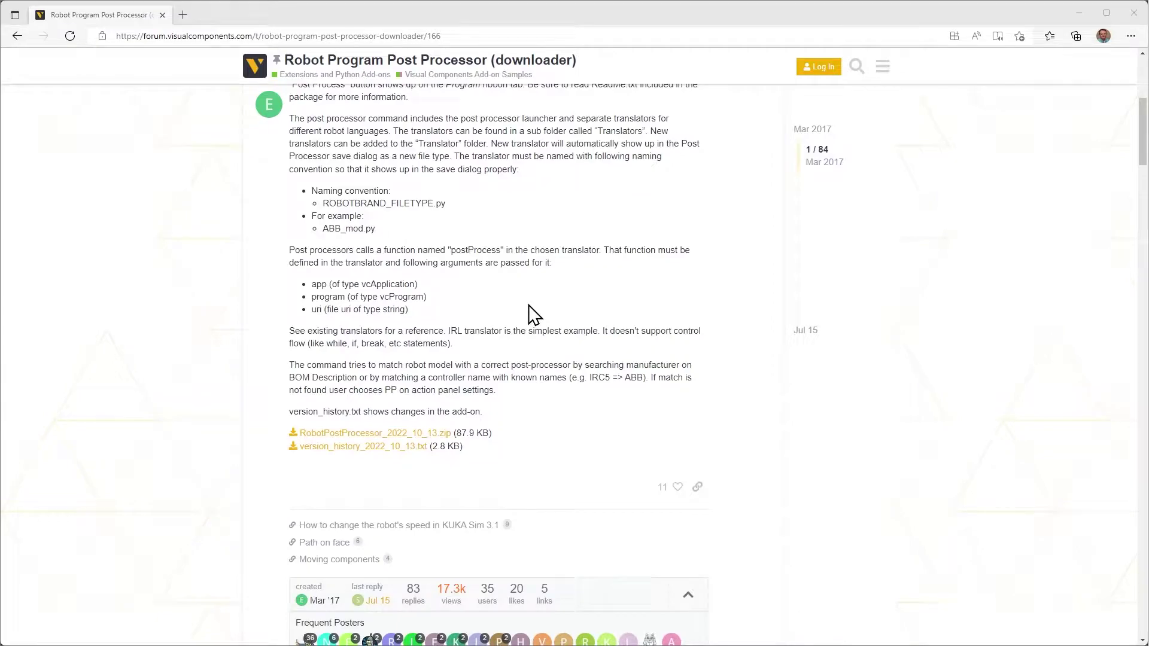
left_click(386, 434)
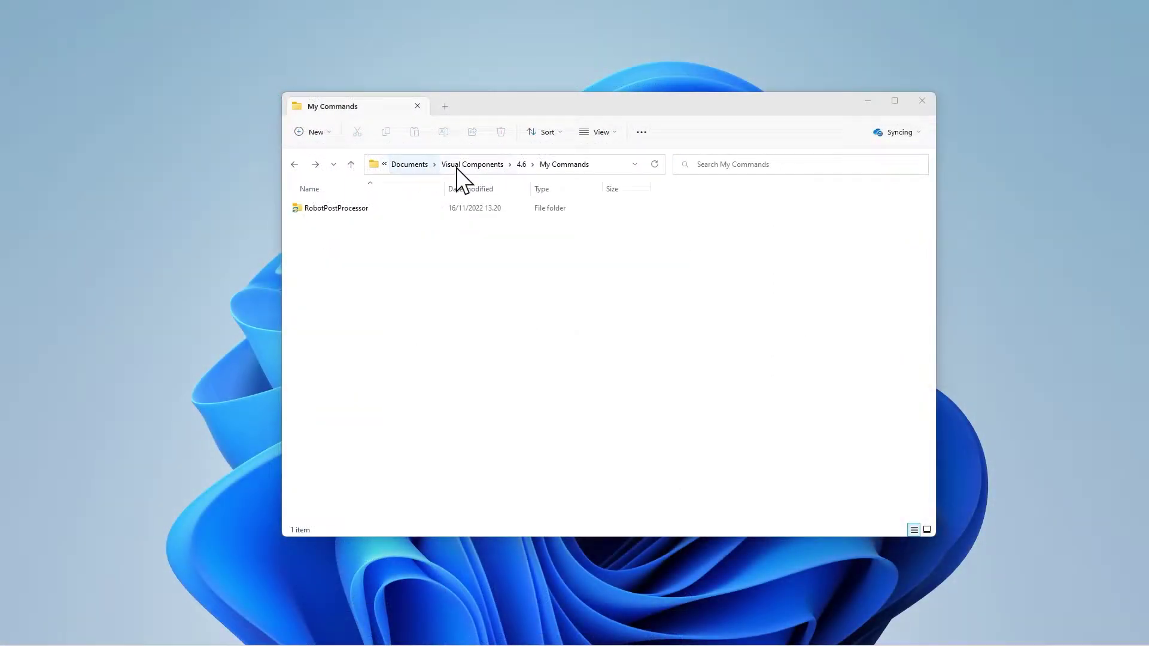
left_click(361, 209)
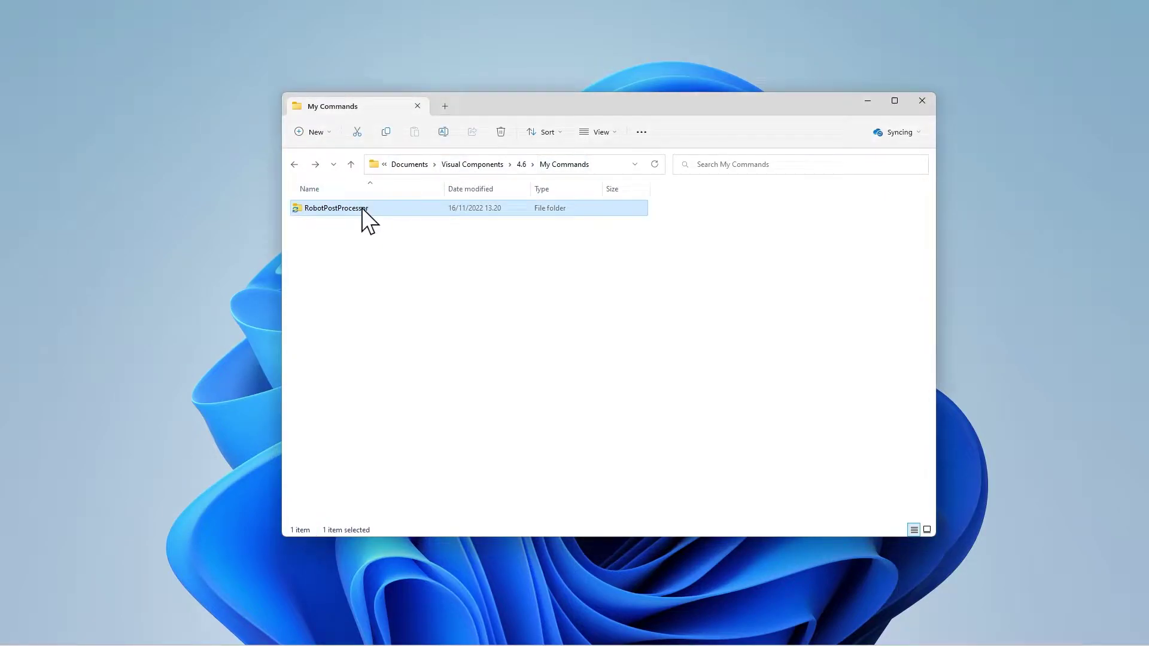
left_click(438, 279)
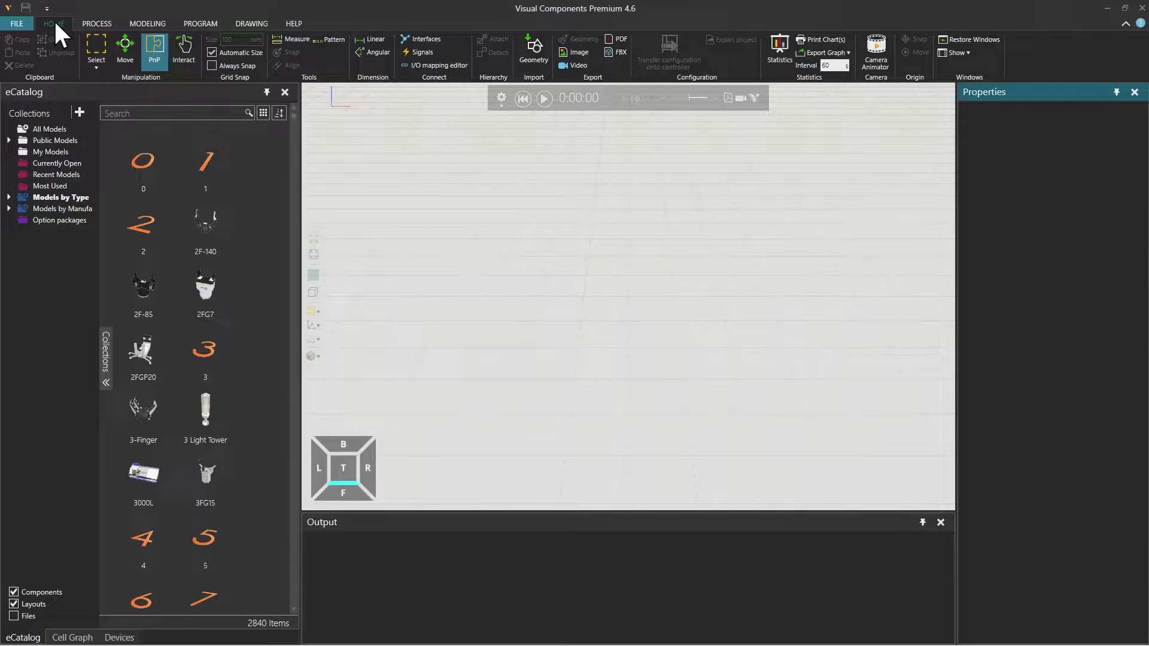
Step: Show the Post Process panel from the PROGRAM tab's Export group
left_click(199, 24)
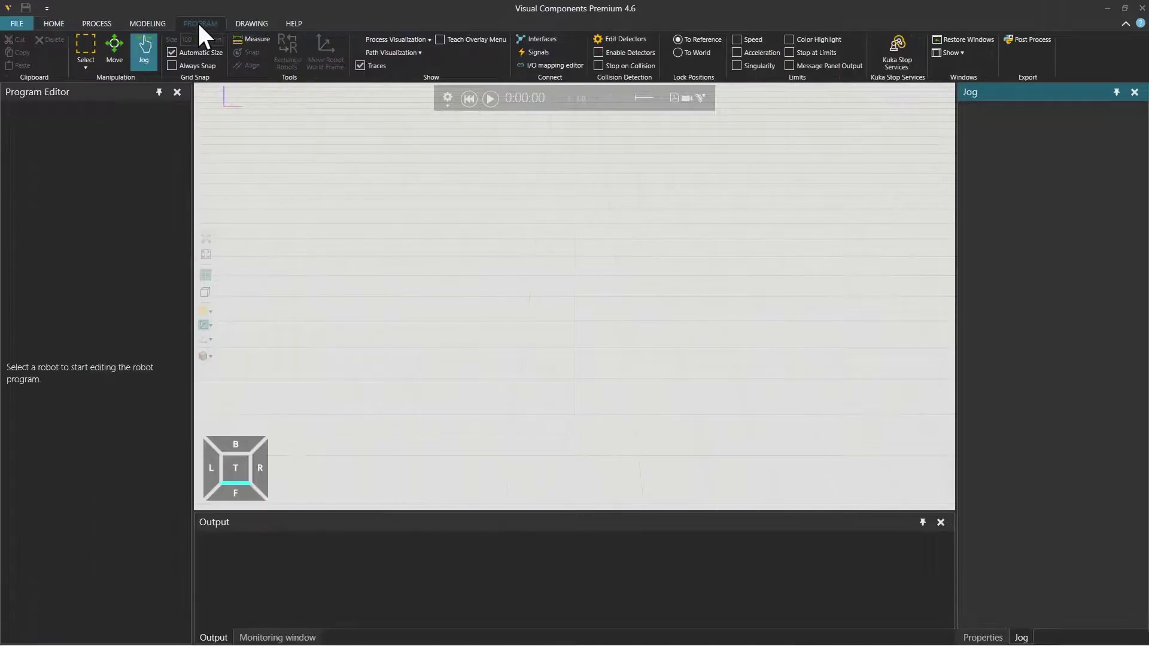
left_click(1025, 37)
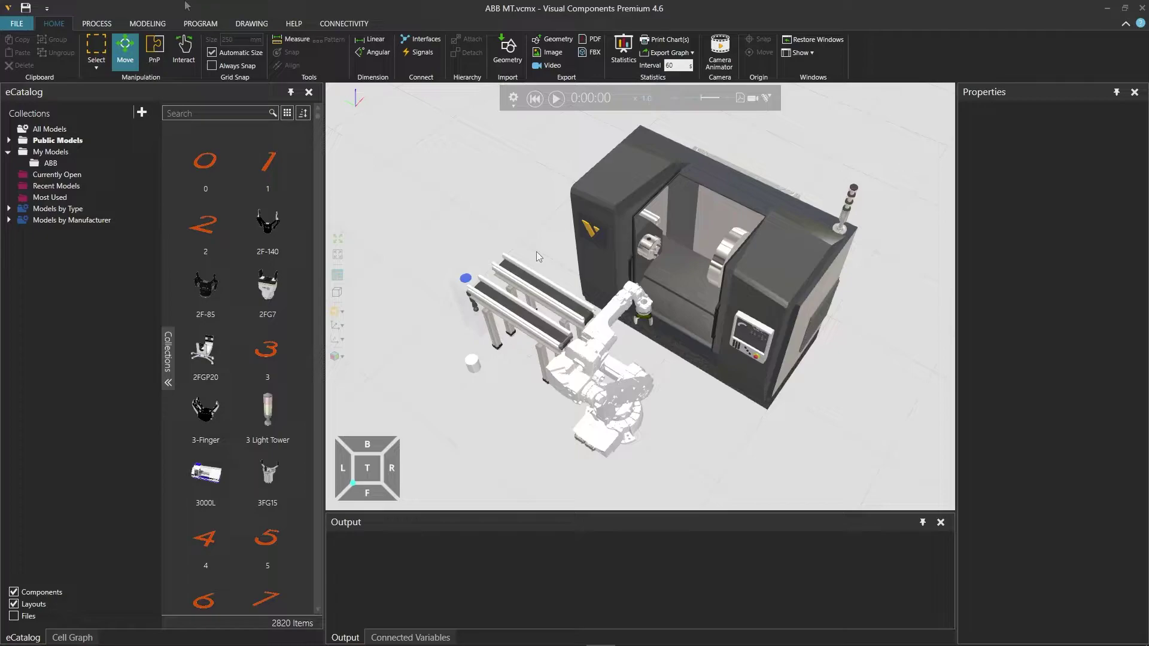
Step: Display the ABB MT robot program in the Program Editor, starting at the Main subprogram
left_click(197, 23)
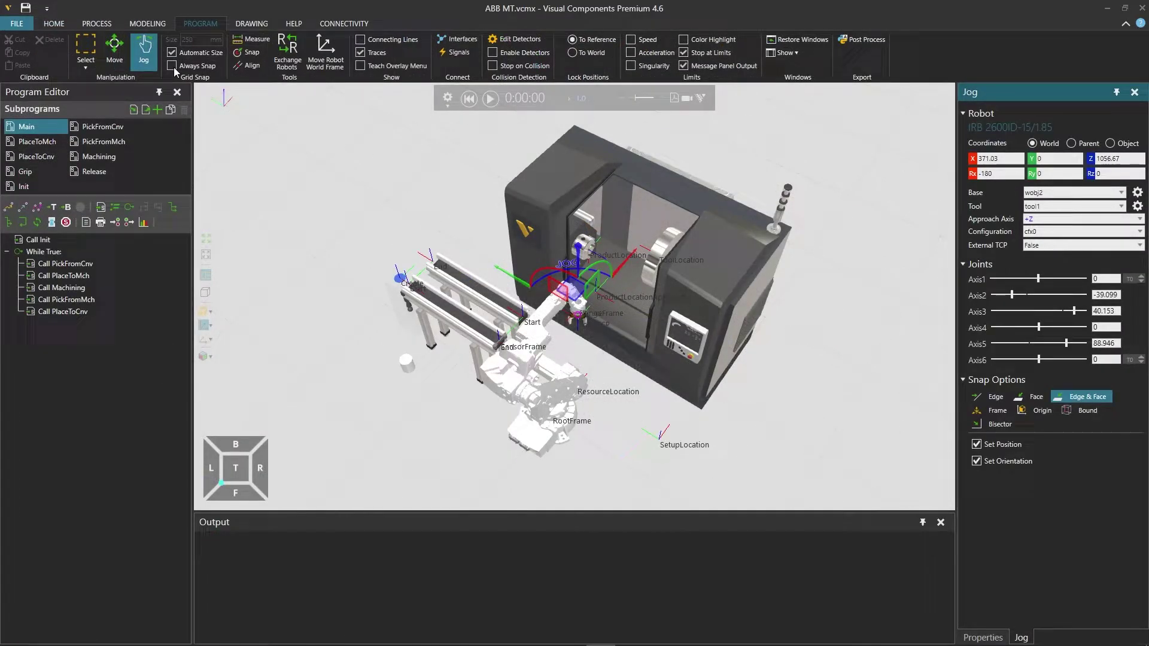
left_click(55, 126)
Step: Turn on Signals for the robot and spread out the PZN_plus_100_1, End Block and Parametric Lathe nodes
left_click(462, 54)
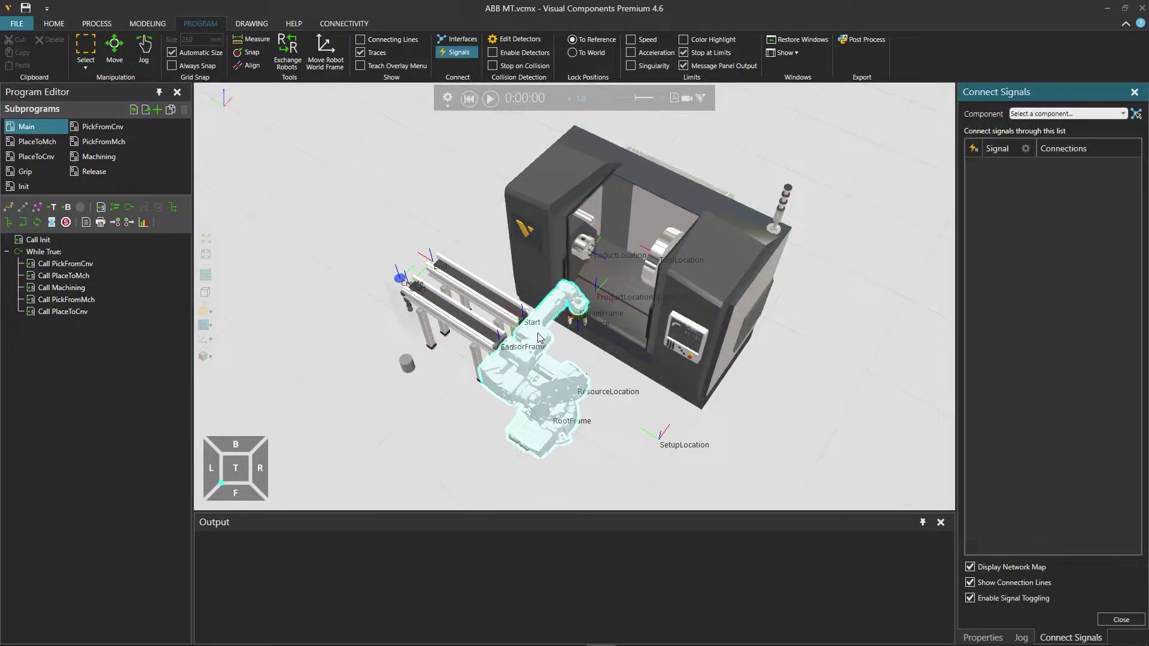
left_click(539, 350)
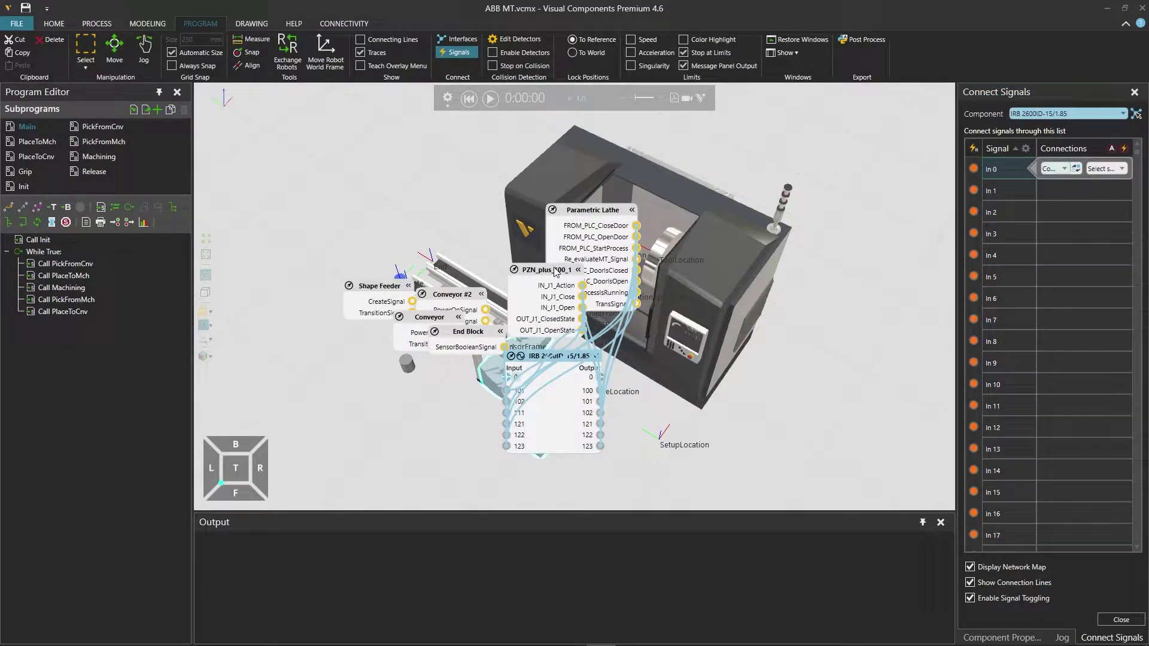
left_click_drag(557, 272, 297, 353)
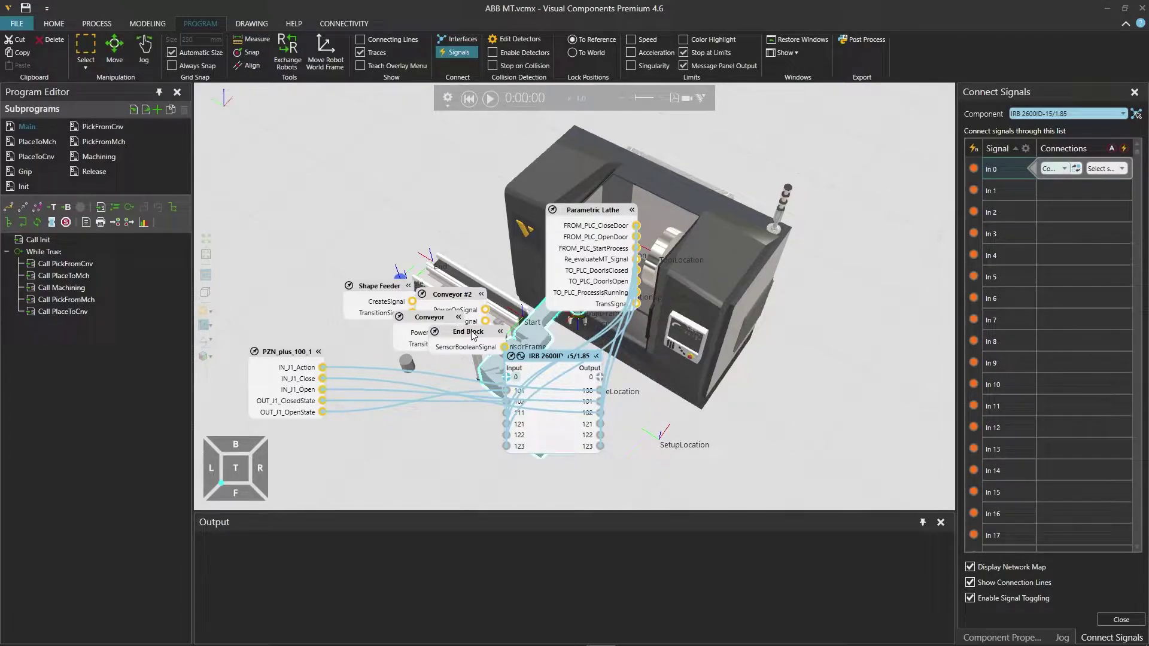
left_click_drag(463, 339, 310, 439)
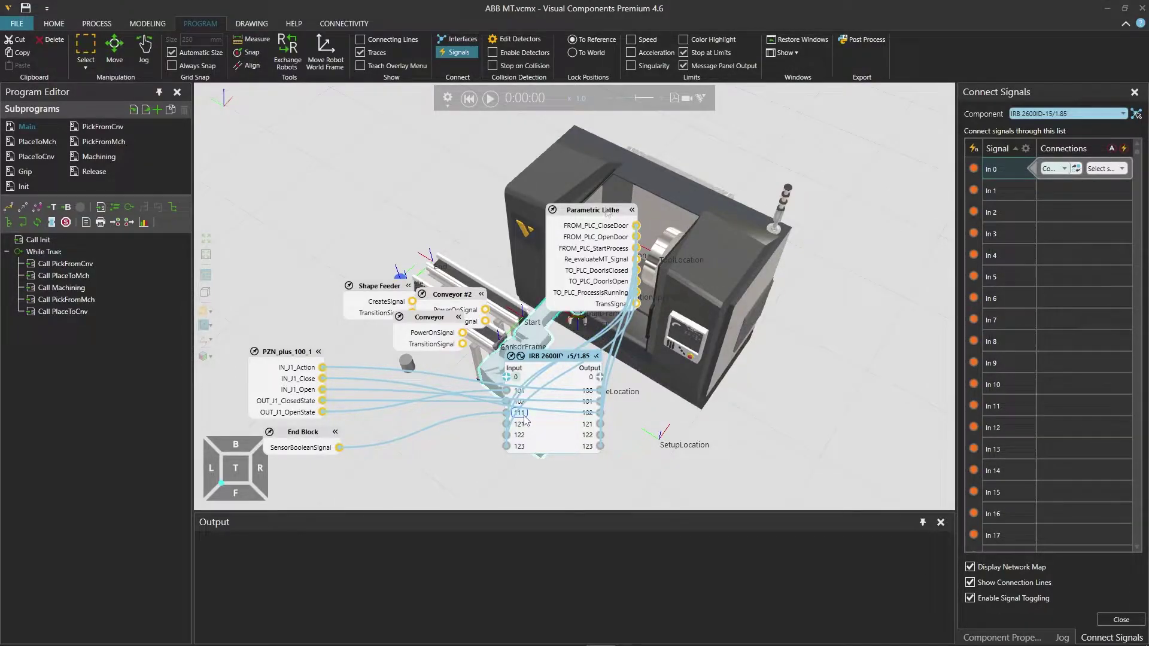
left_click_drag(610, 225, 784, 275)
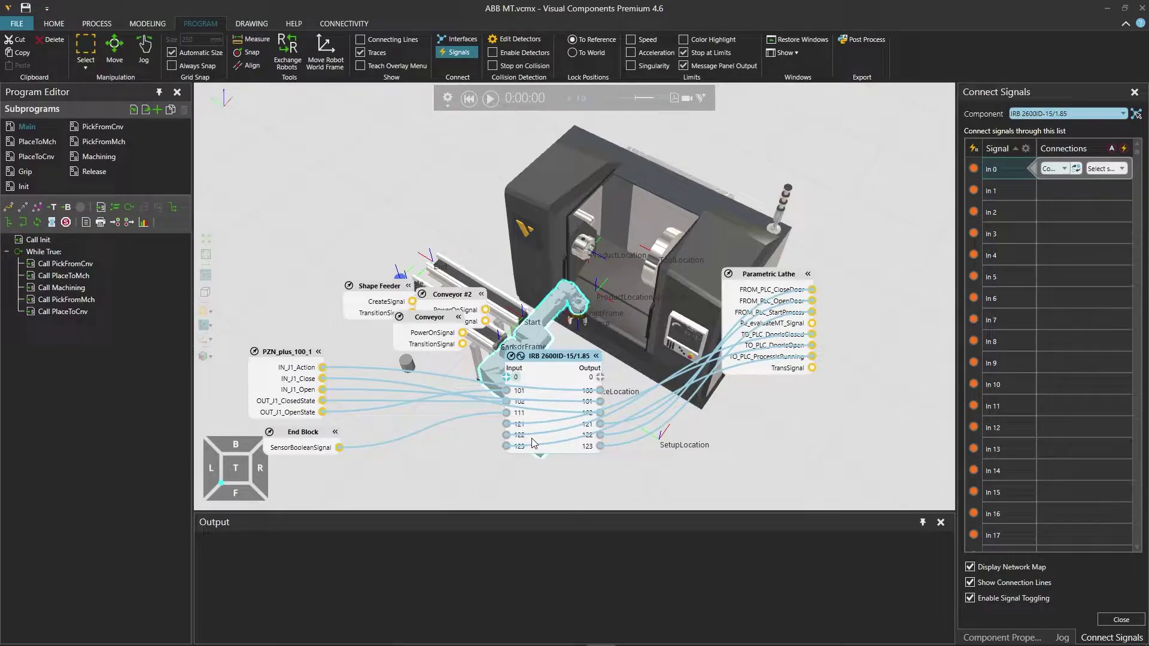
Step: Hide the signal map, play the machine-tending simulation, and pause it at 0:00:57
left_click(460, 52)
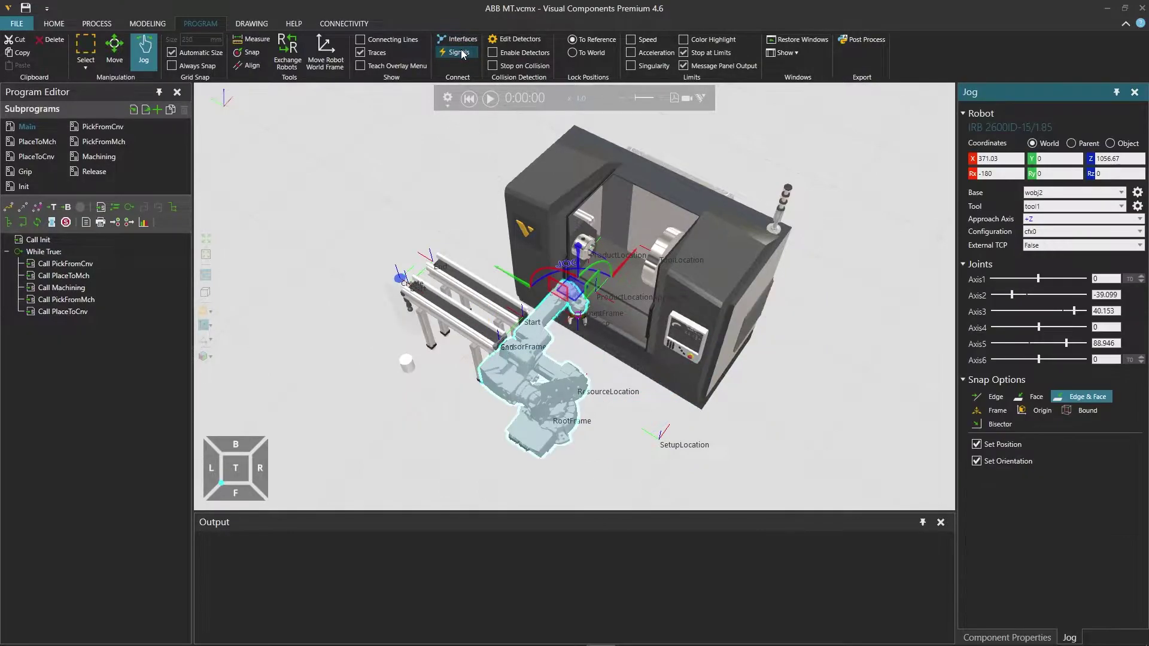
left_click(492, 99)
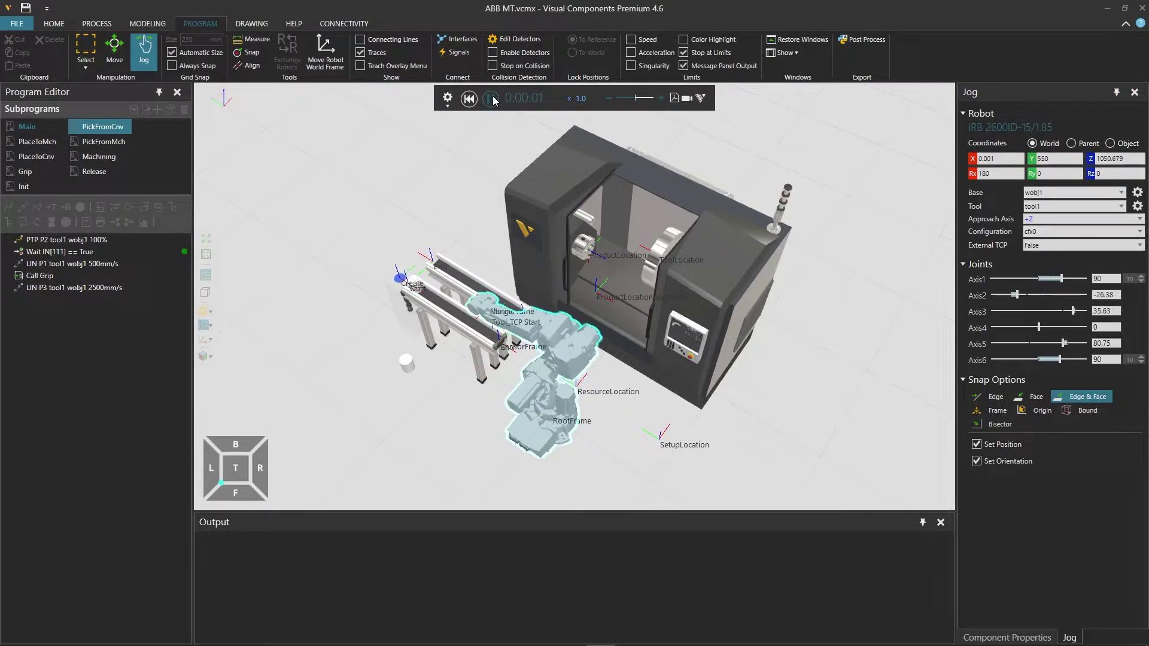
left_click(324, 383)
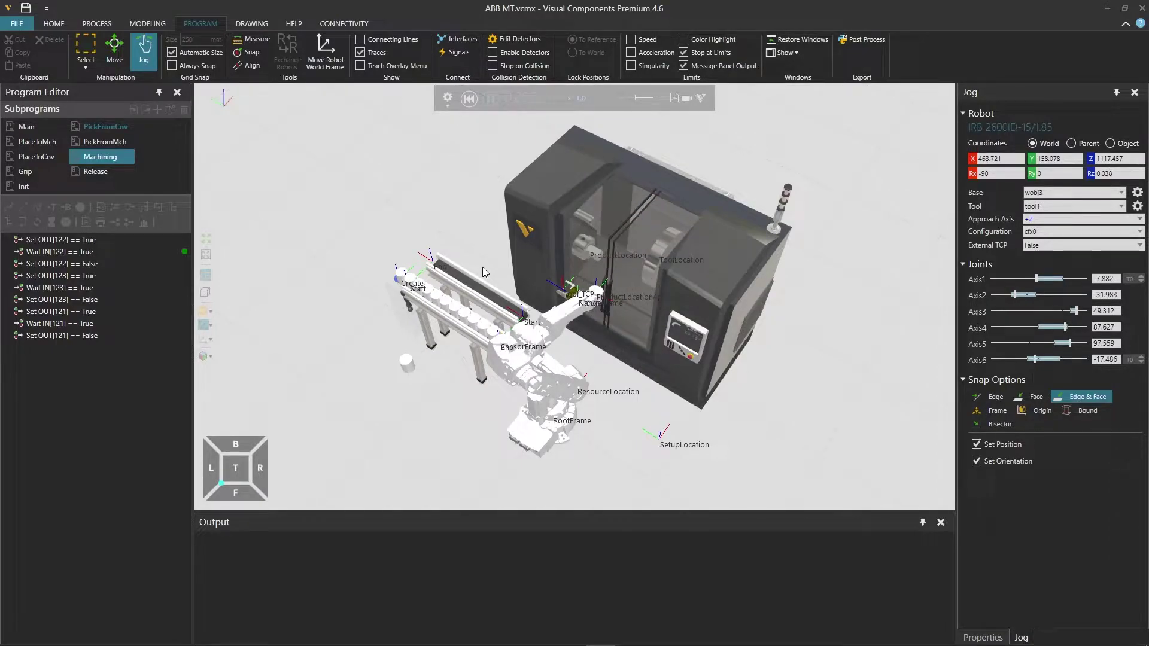
left_click(490, 98)
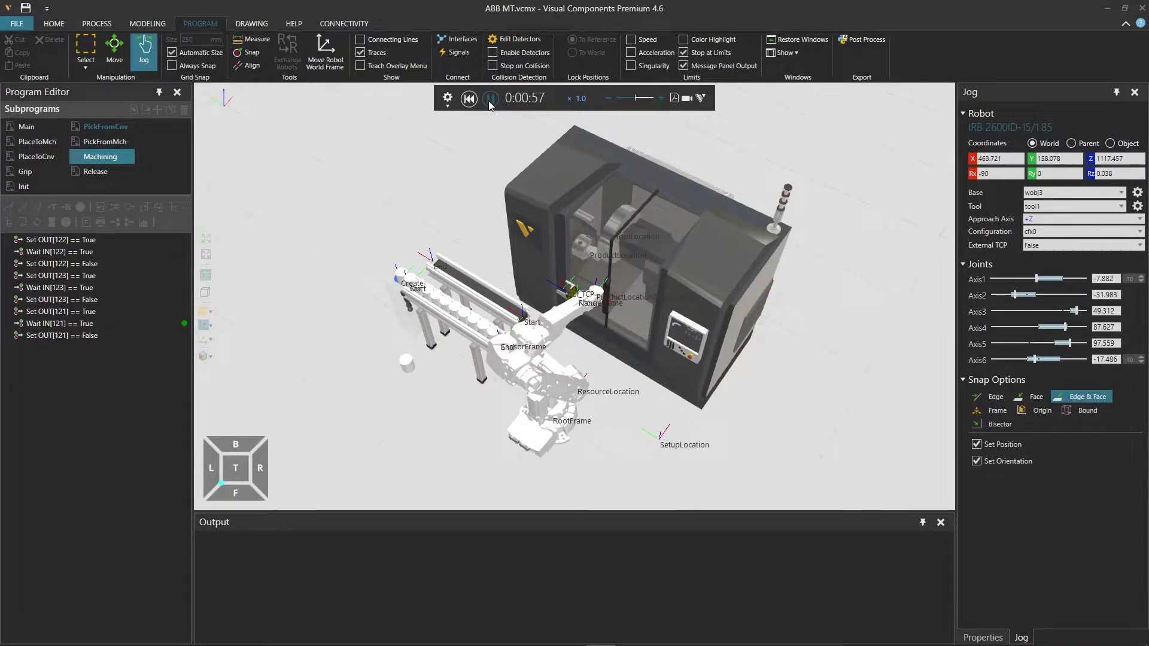
Step: Reset the VC simulation and create the RobotStudio solution 'Machine Tending' with an empty station
left_click(470, 98)
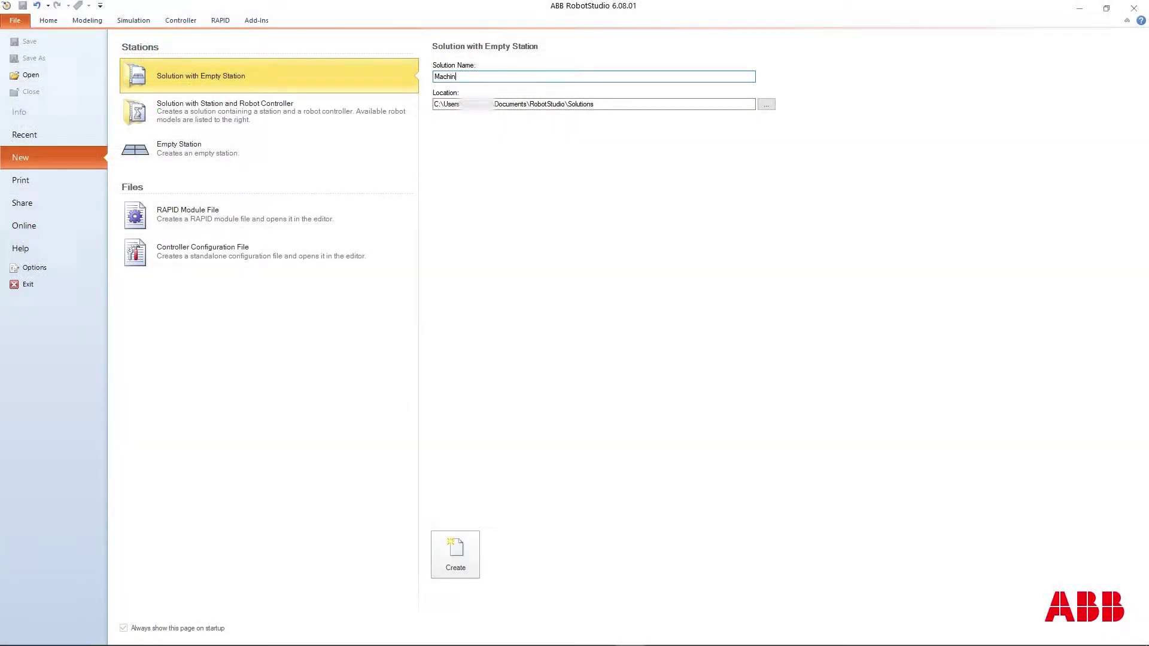
type("e Tending")
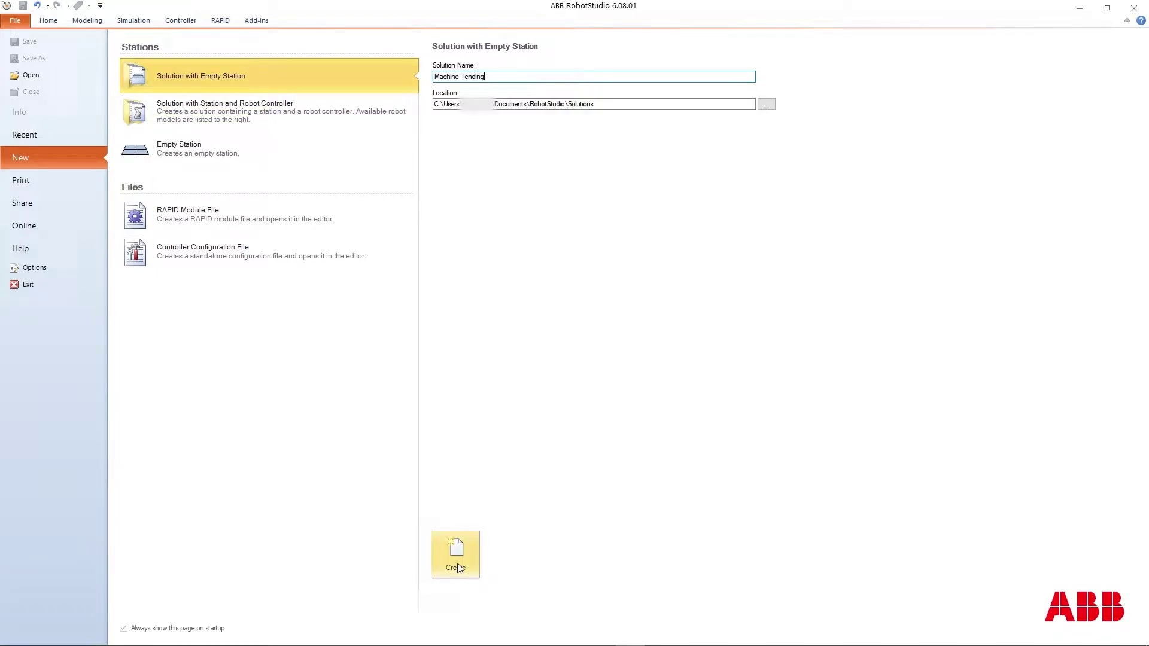
left_click(456, 557)
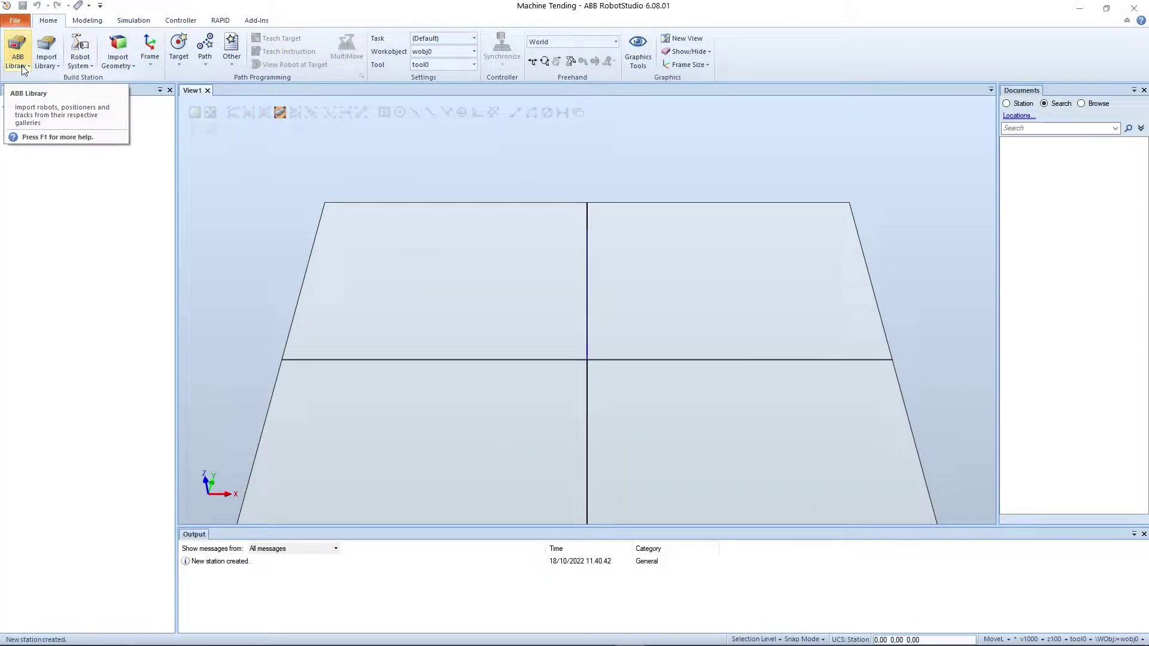
Step: Import the IRB 2600ID robot in its 15 kg, 1.85 m reach version from the ABB Library
left_click(23, 69)
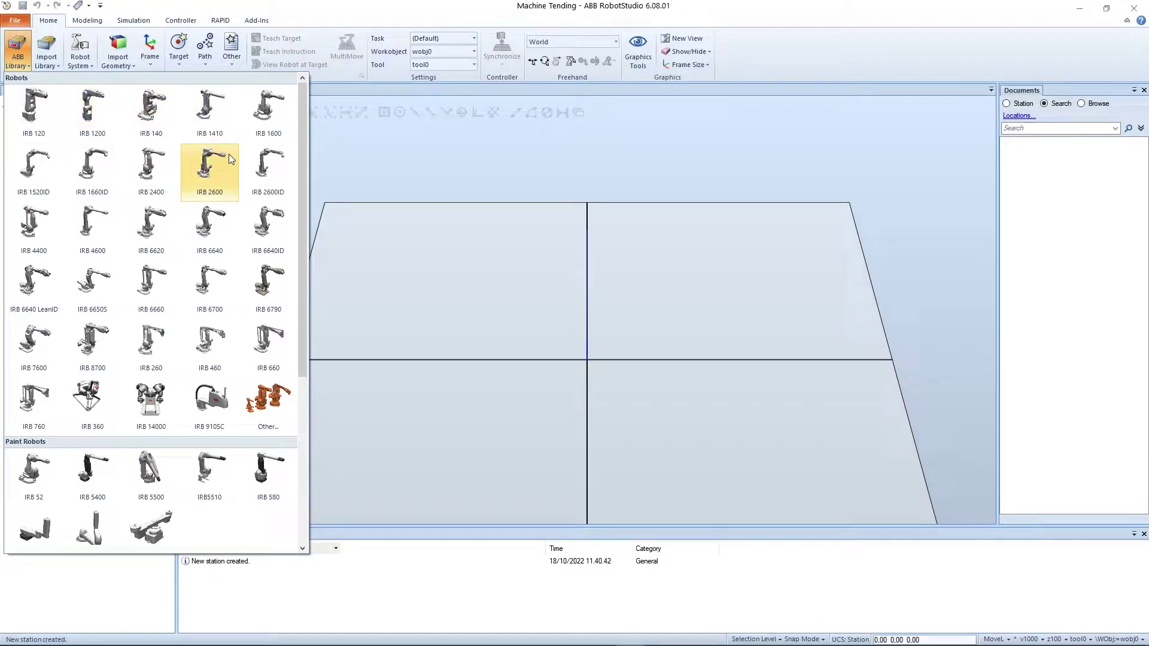
left_click(267, 173)
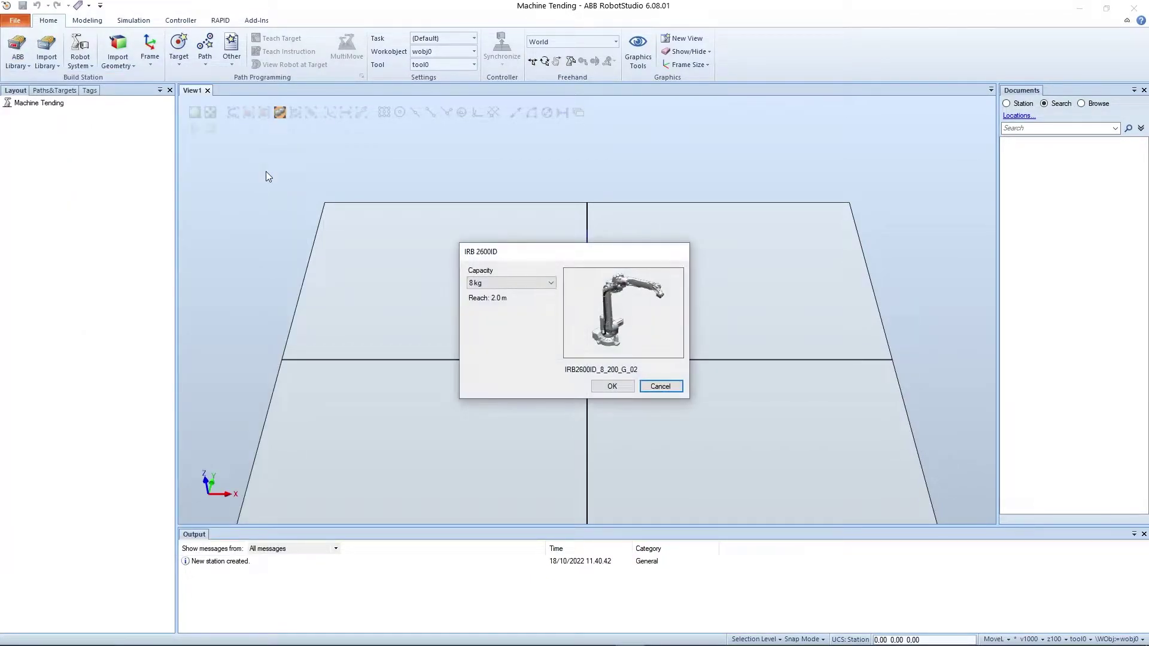
left_click(550, 282)
left_click(505, 303)
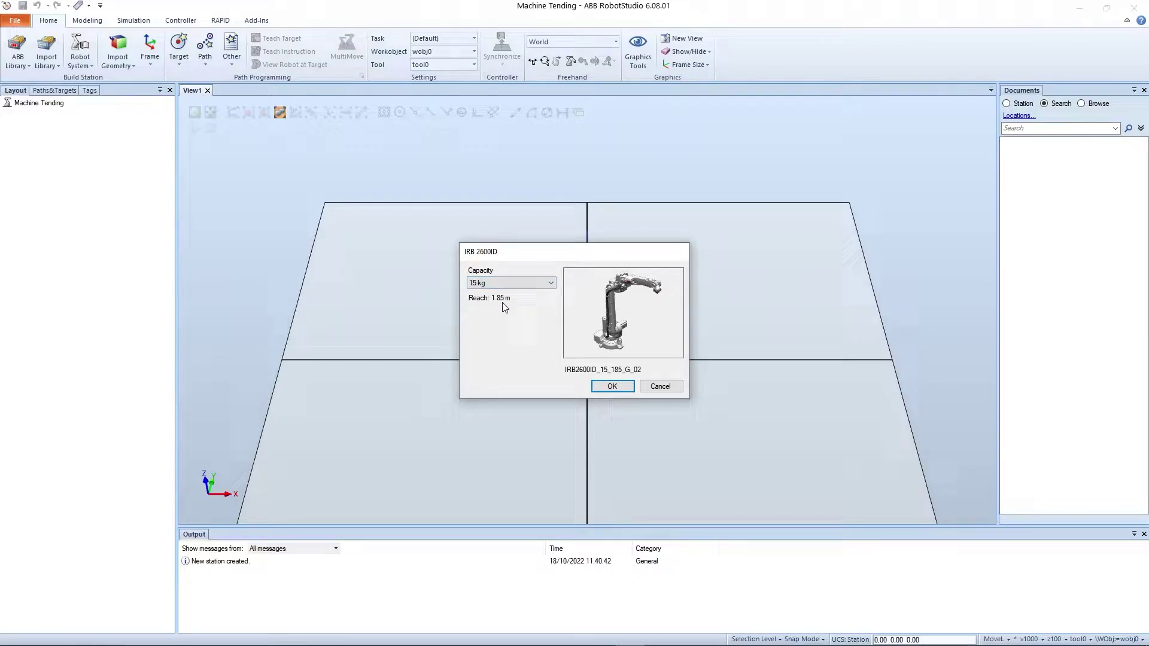
left_click(615, 389)
left_click_drag(628, 351, 634, 383, "ctrl+shift")
scroll(634, 418, "down", 5)
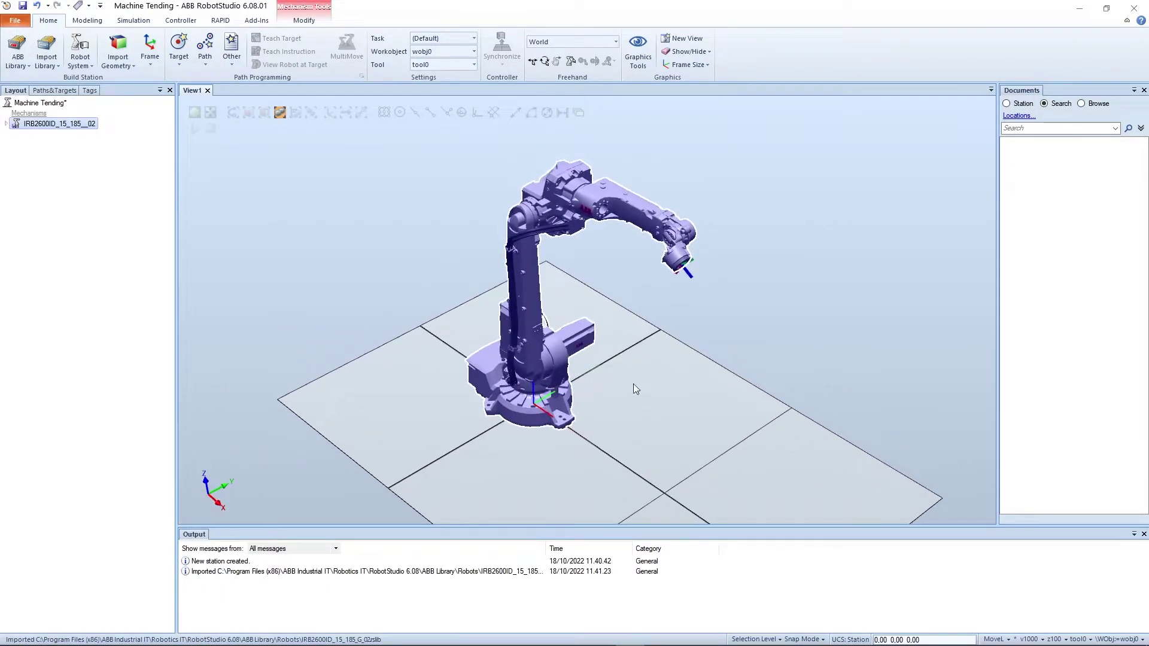
Step: Build controller system R1 from the layout, accepting the default mechanism, task and option pages
left_click(91, 66)
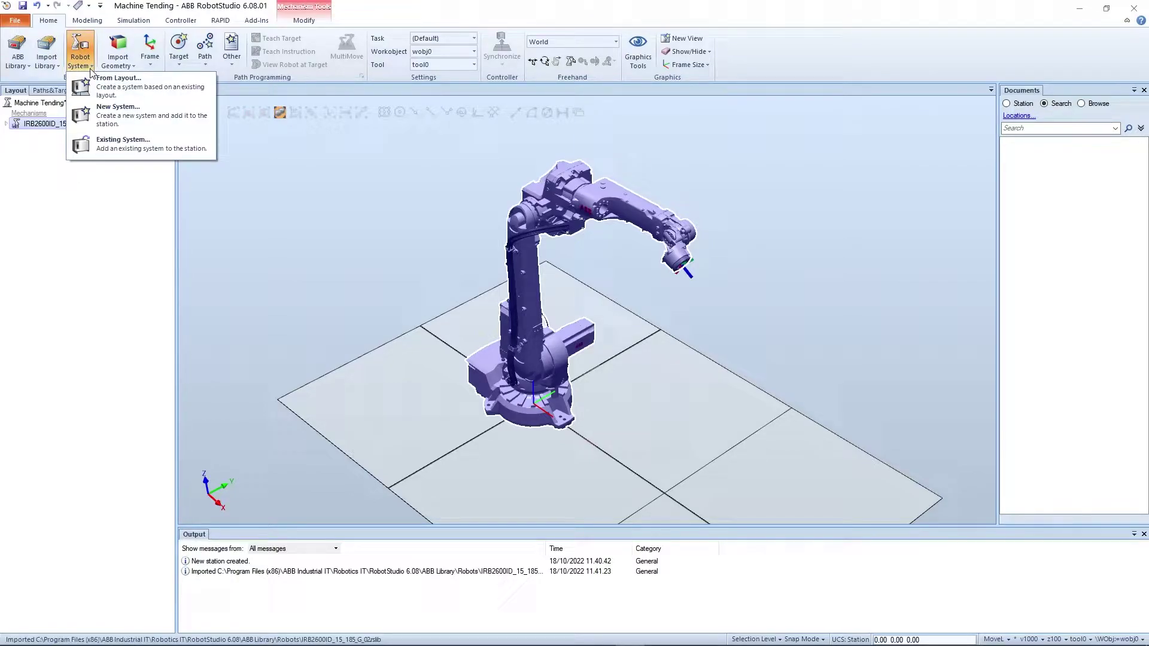
left_click(131, 88)
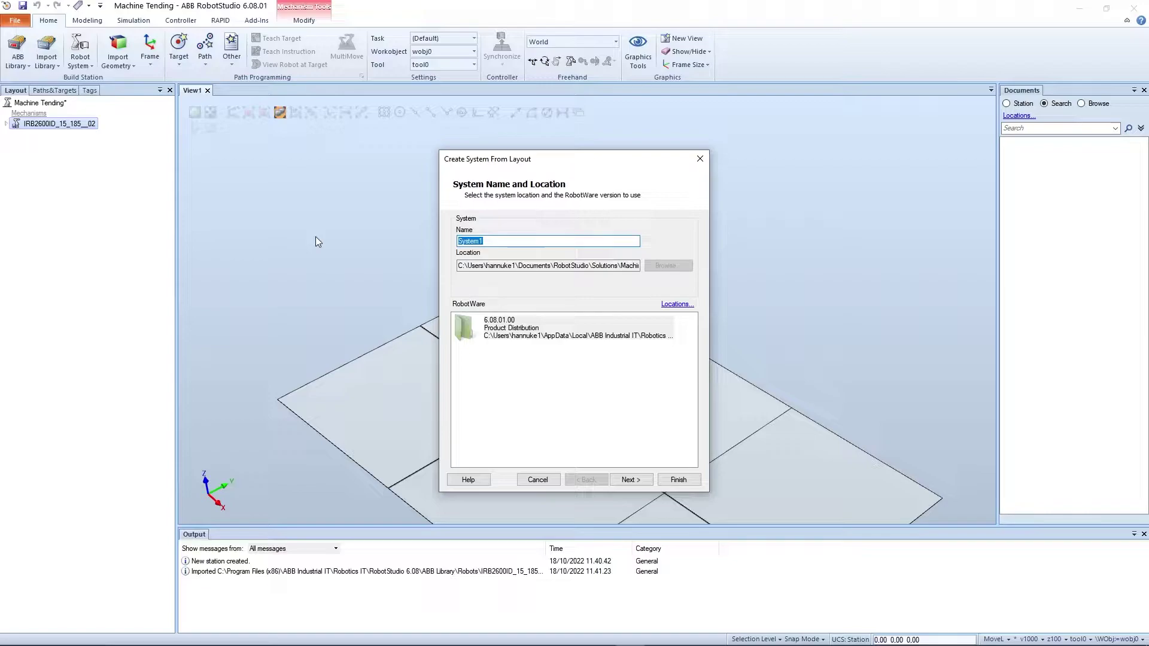
type("R1")
left_click(623, 481)
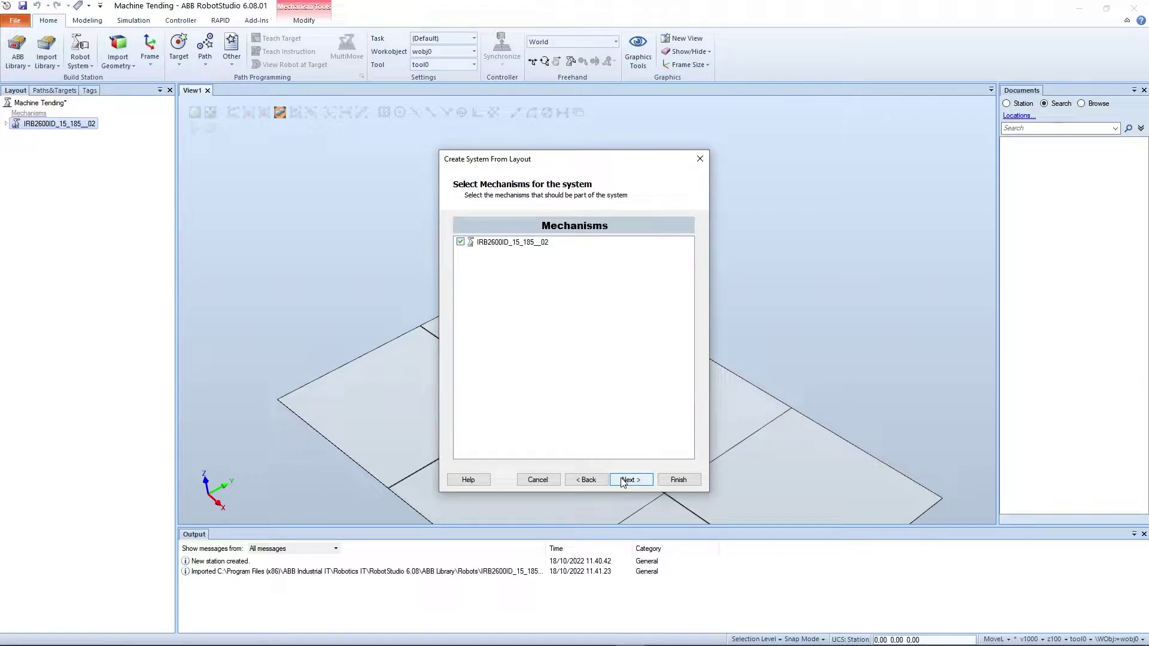
left_click(622, 481)
left_click(620, 478)
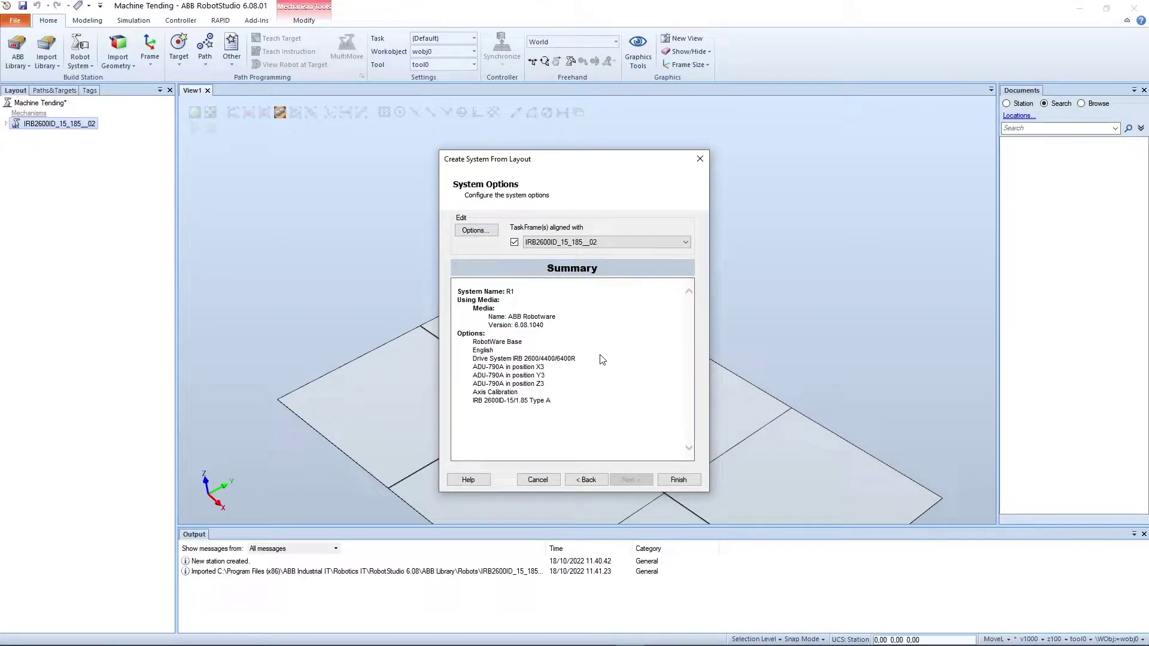
left_click(679, 480)
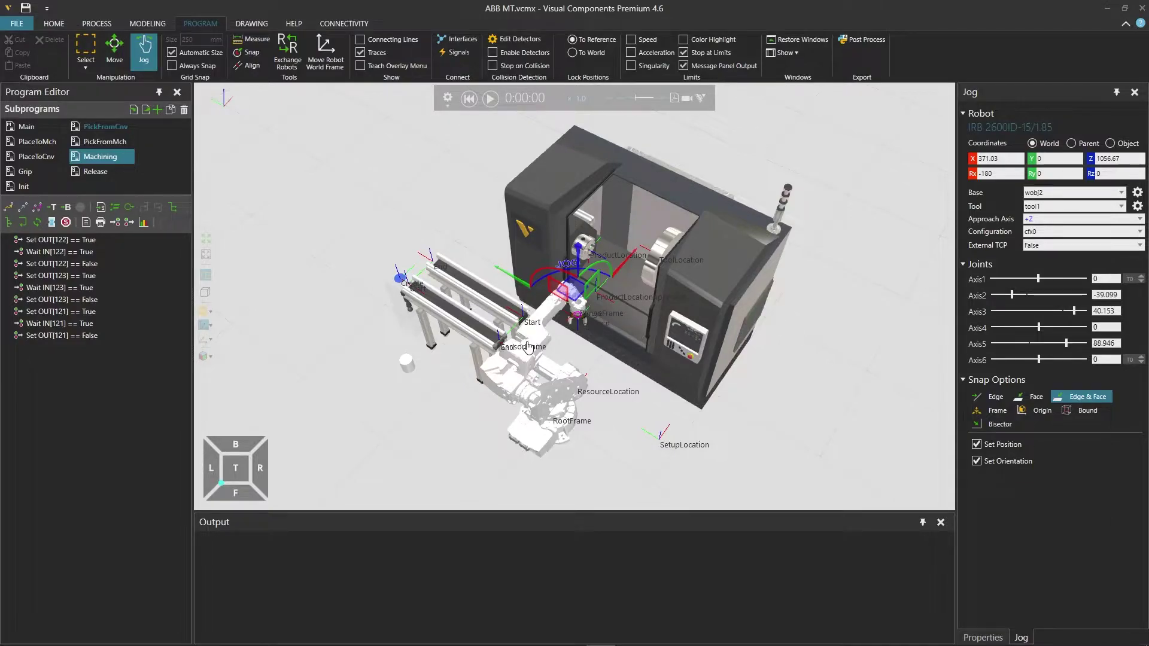
Step: Post-process the program to MainModule.mod in Downloads and confirm EIO.cfg appears in the output
left_click(879, 46)
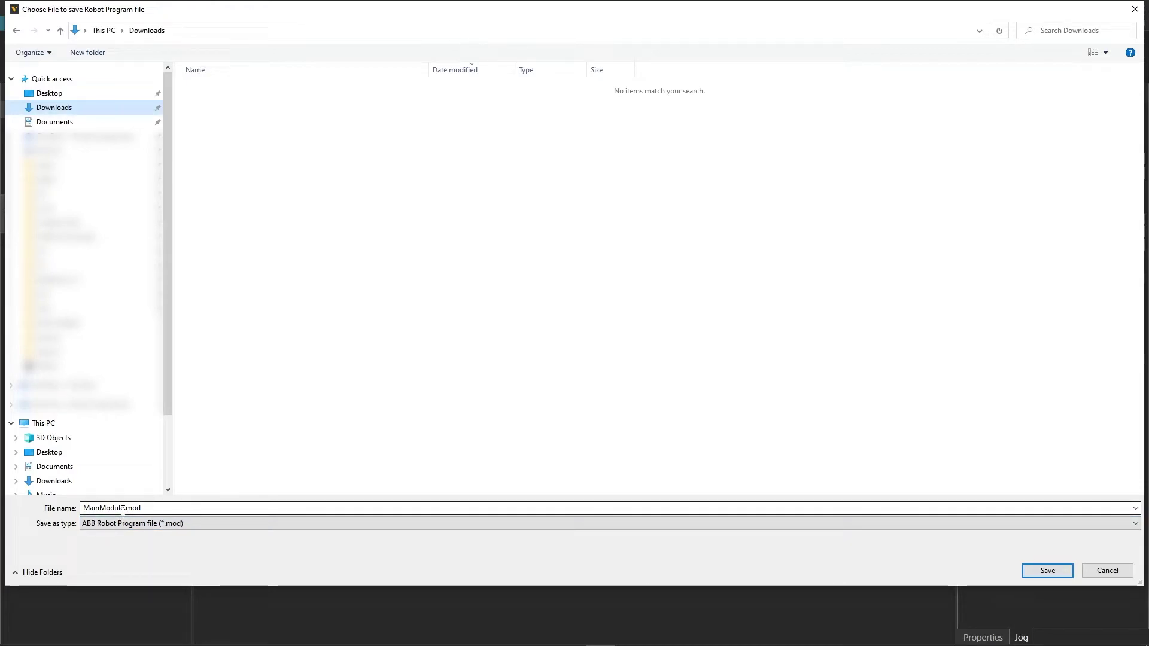
left_click(496, 524)
left_click(498, 536)
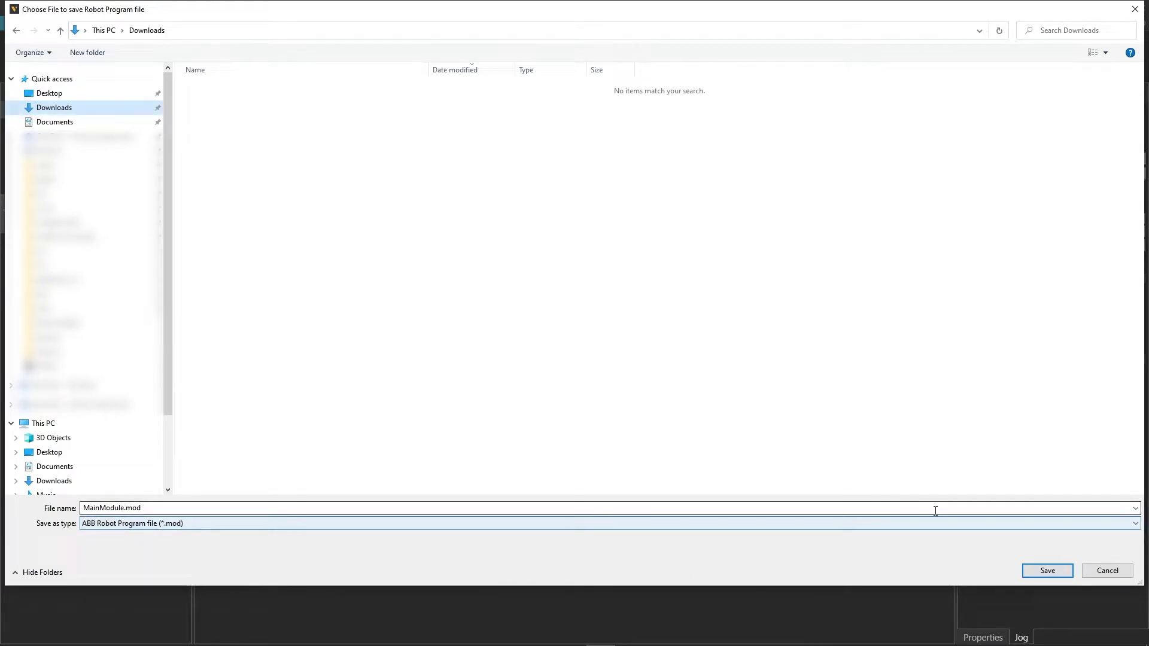
left_click(1044, 572)
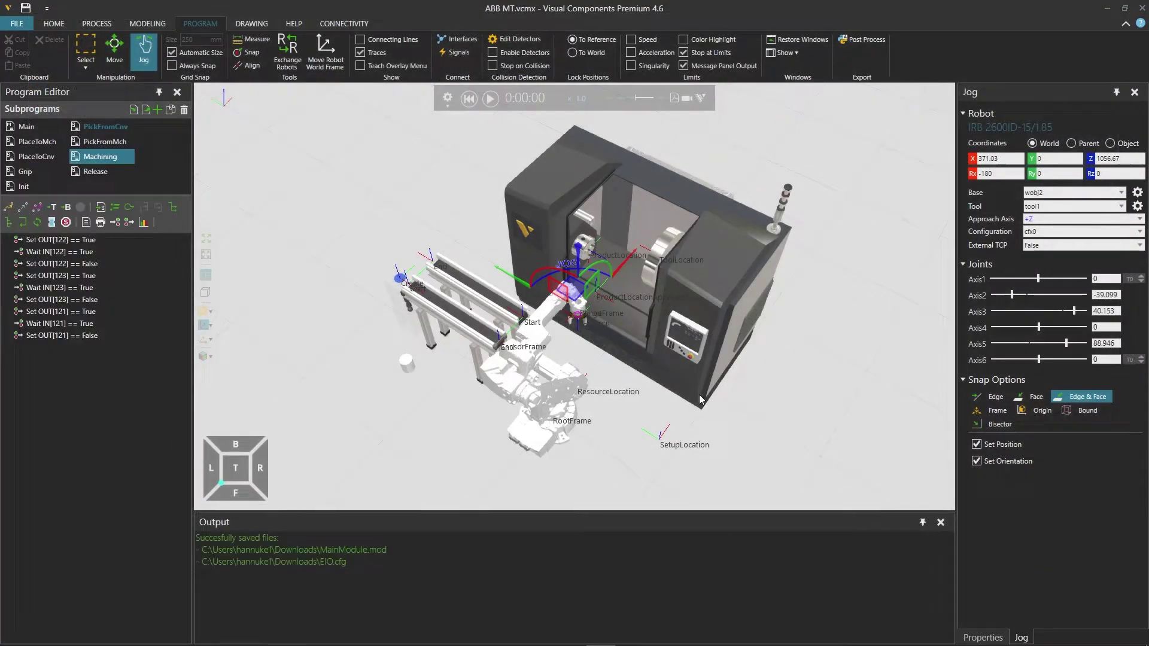
left_click_drag(347, 562, 163, 547)
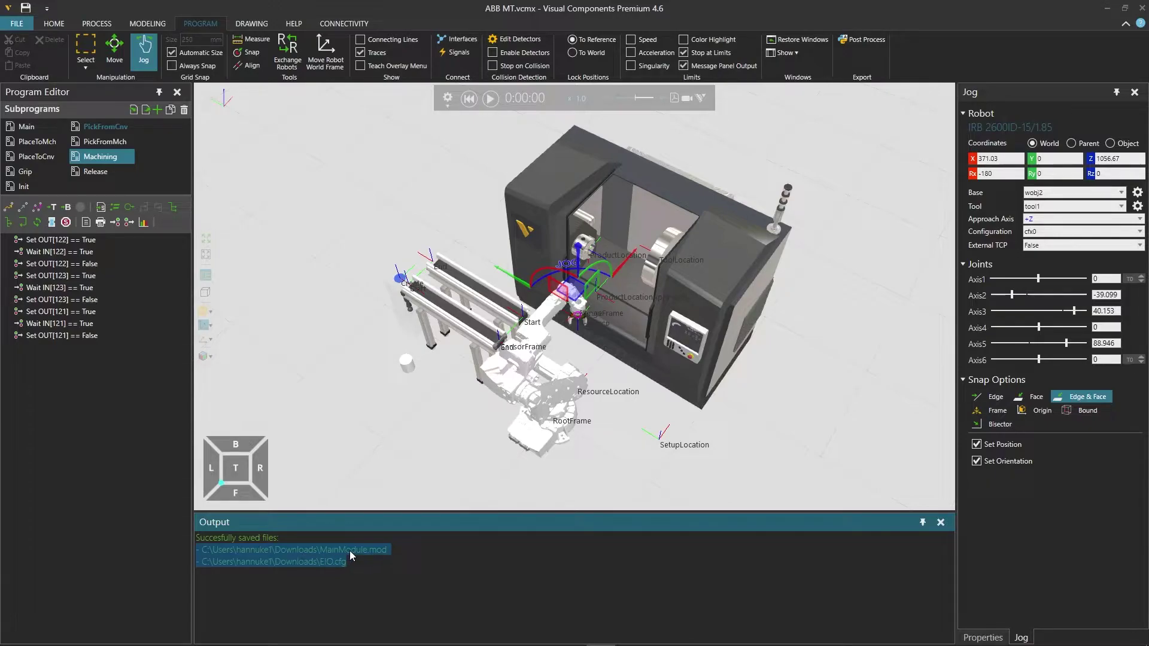
left_click(354, 566)
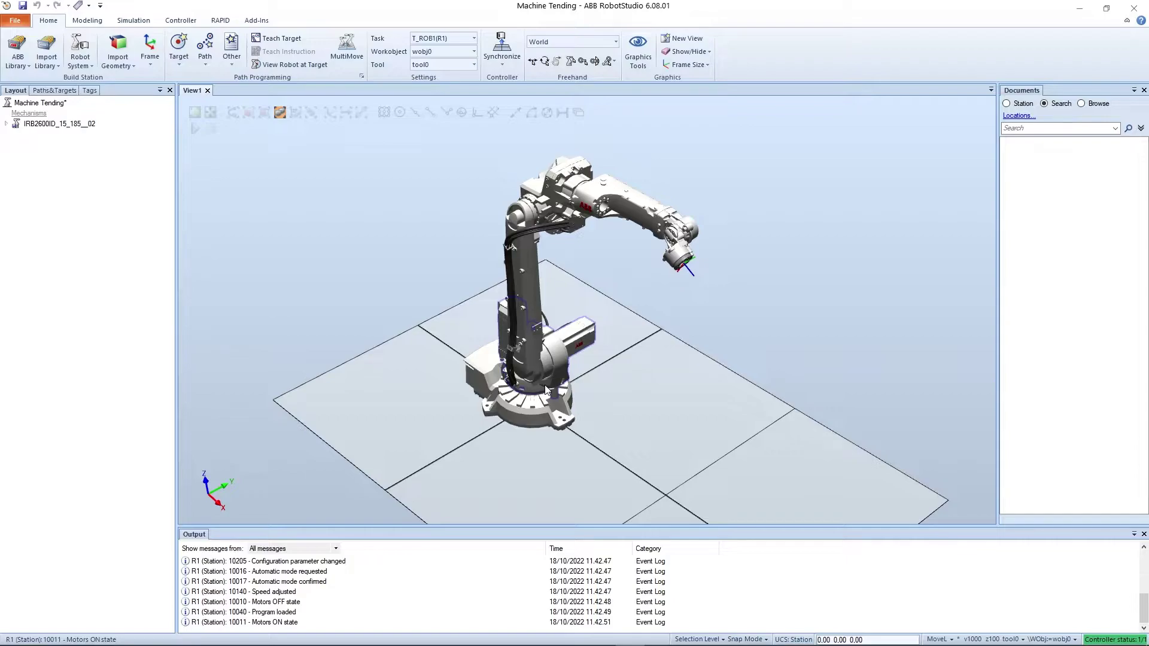
Step: Show the RAPID workspace and expand RAPID > T_ROB1 to list Module1, BASE and user
left_click(220, 20)
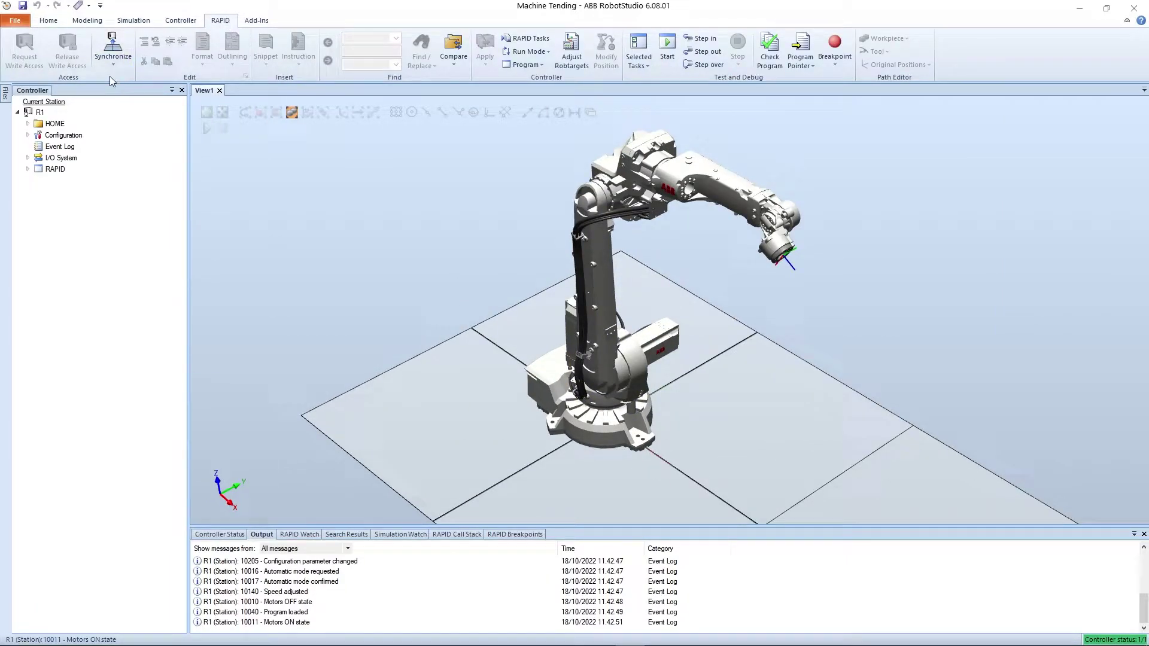
left_click(28, 170)
left_click(37, 181)
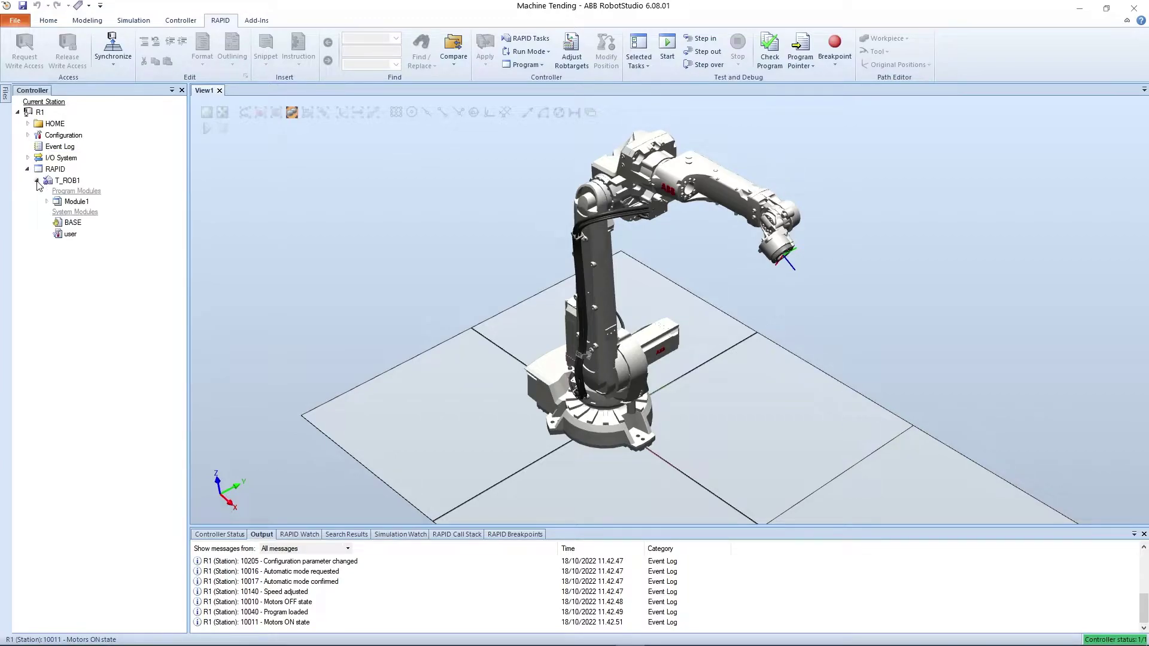
Step: Delete the default Module1 from task T_ROB1
right_click(81, 207)
left_click(126, 308)
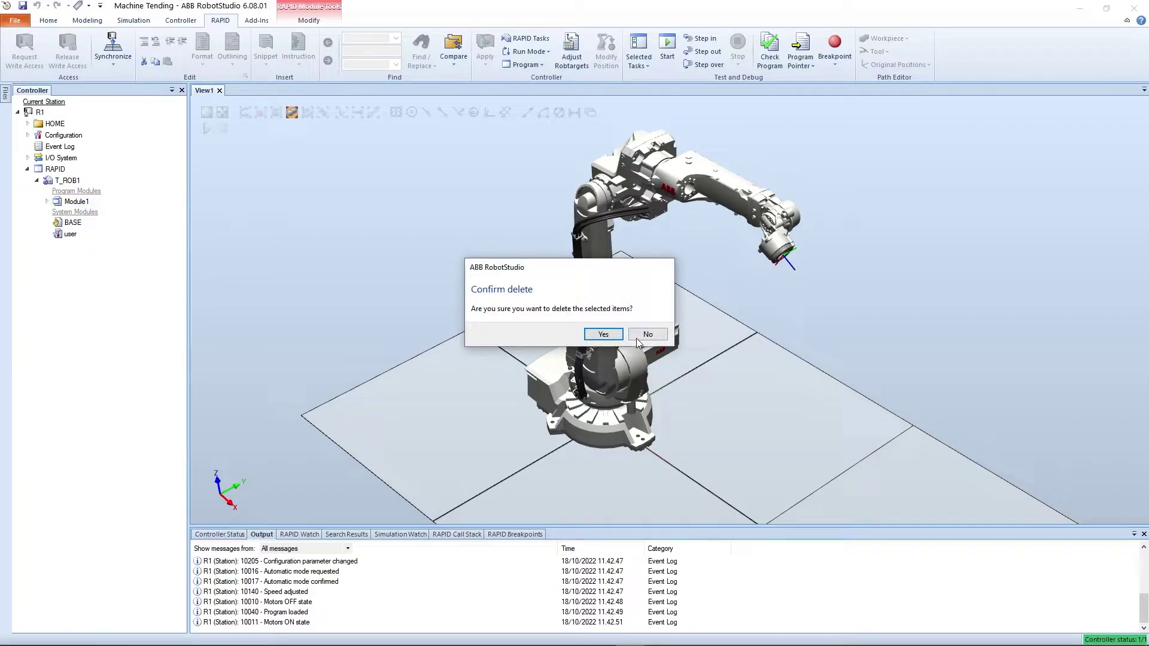
left_click(615, 337)
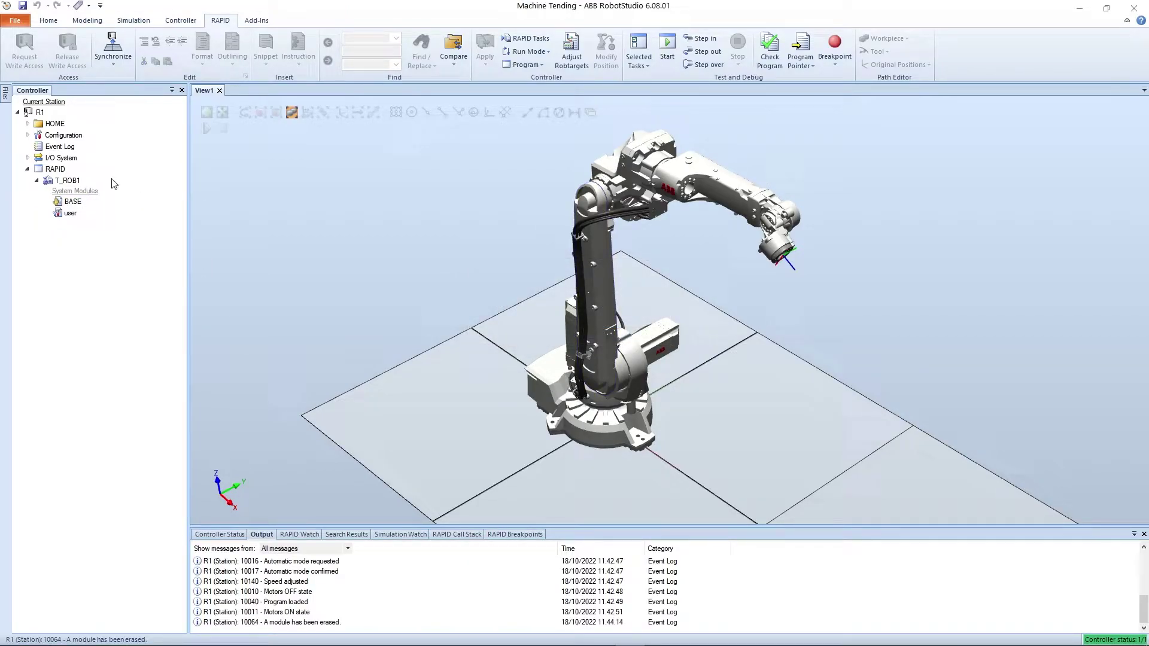
Step: Load MainModule.mod from the Downloads folder into task T_ROB1
right_click(78, 183)
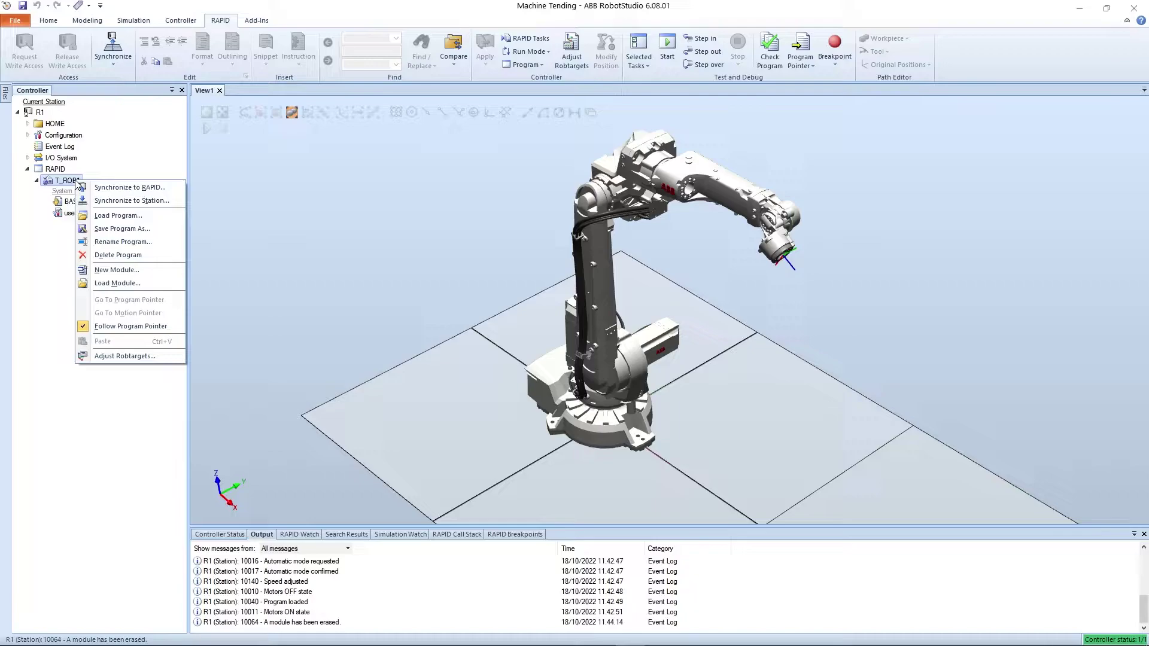
left_click(116, 283)
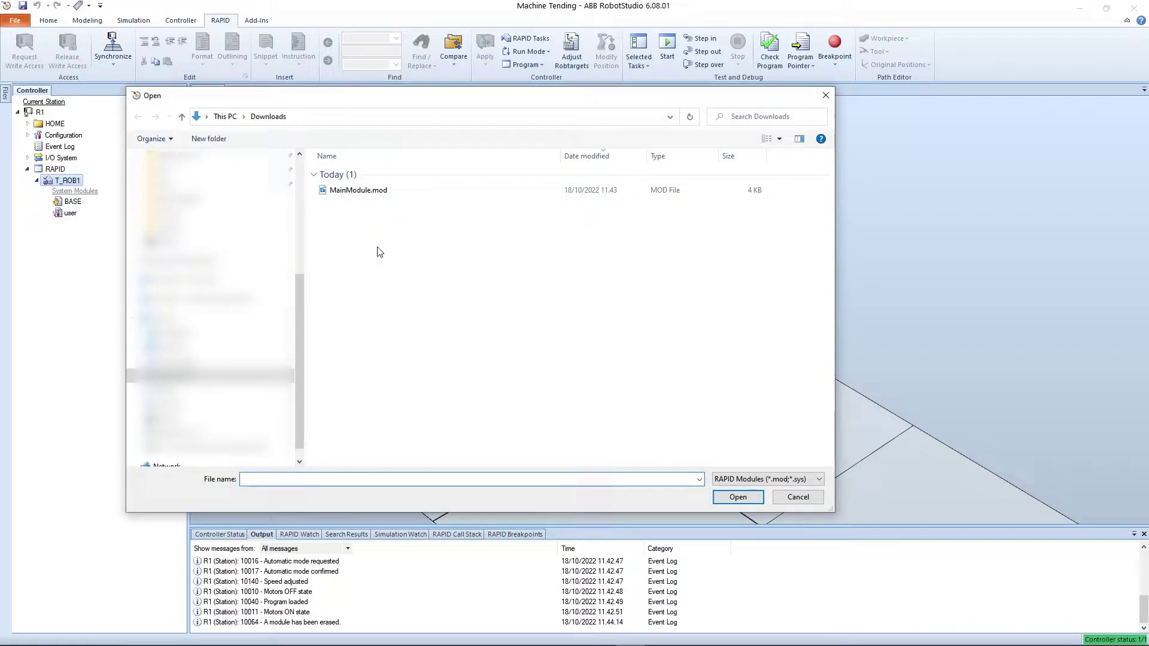
left_click(378, 192)
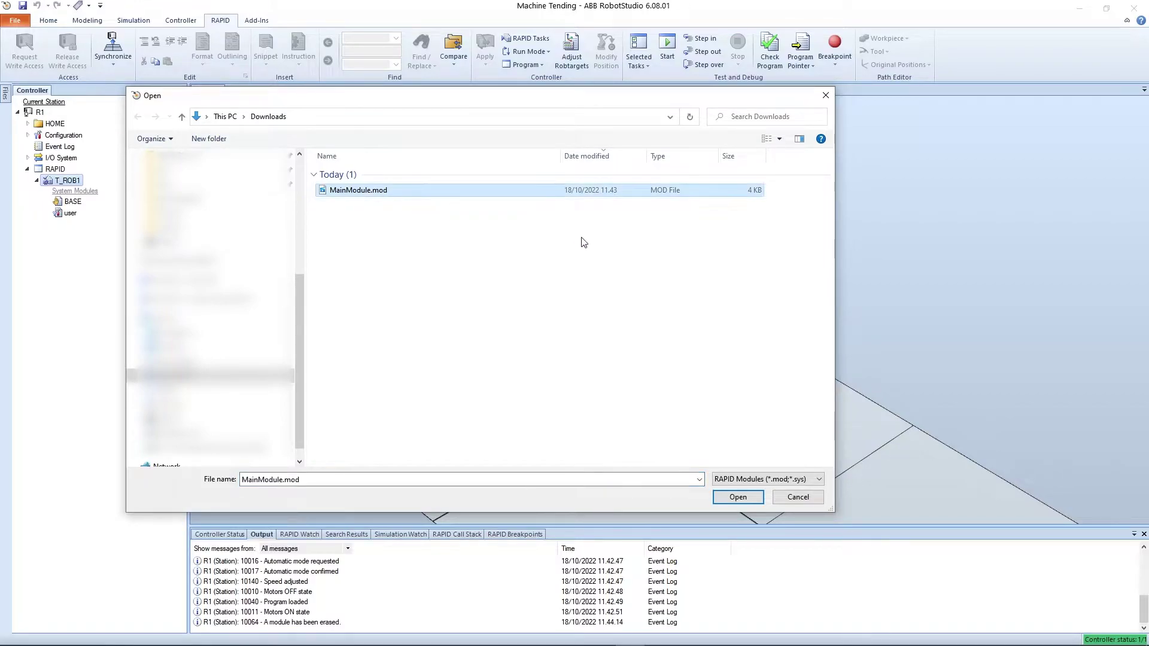
left_click(746, 498)
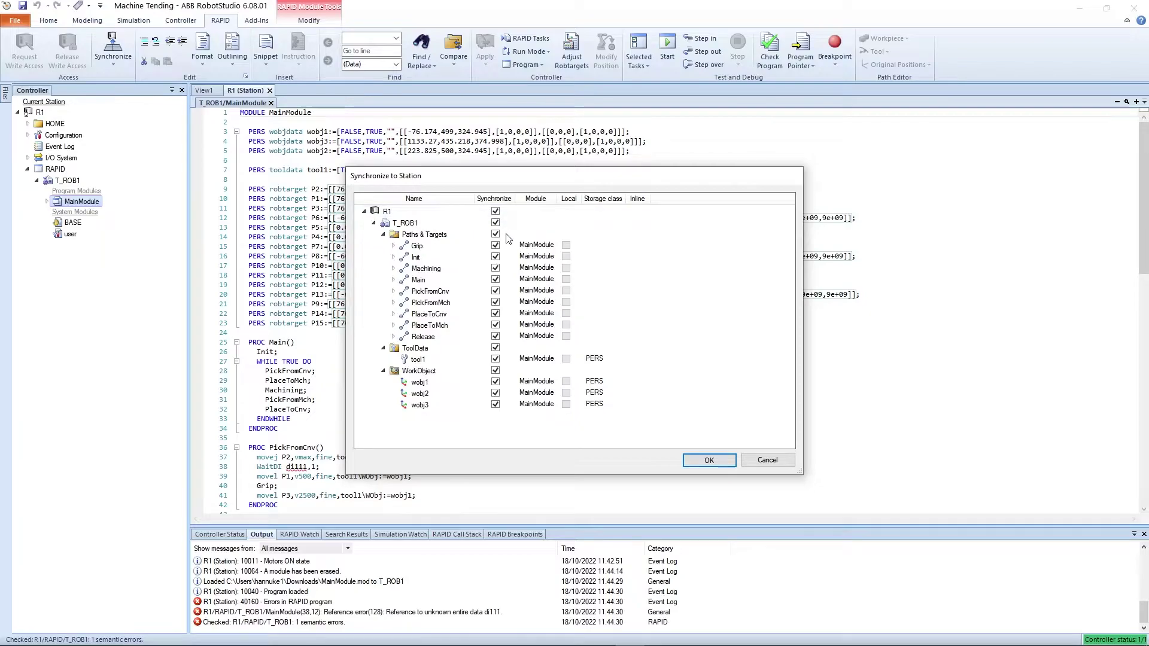
Step: Confirm Synchronize to Station with all paths, tool1 and wobj1–wobj3 ticked
left_click(711, 461)
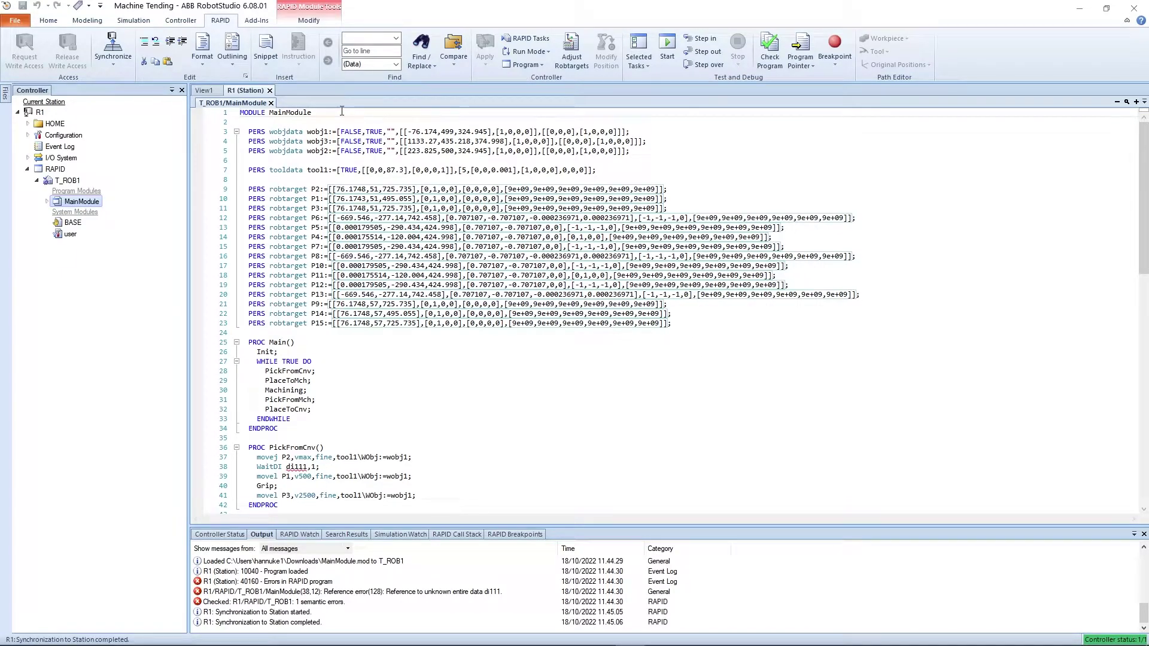
Step: Place the MainModule editor in a new vertical tab group beside the 3D station view
right_click(242, 105)
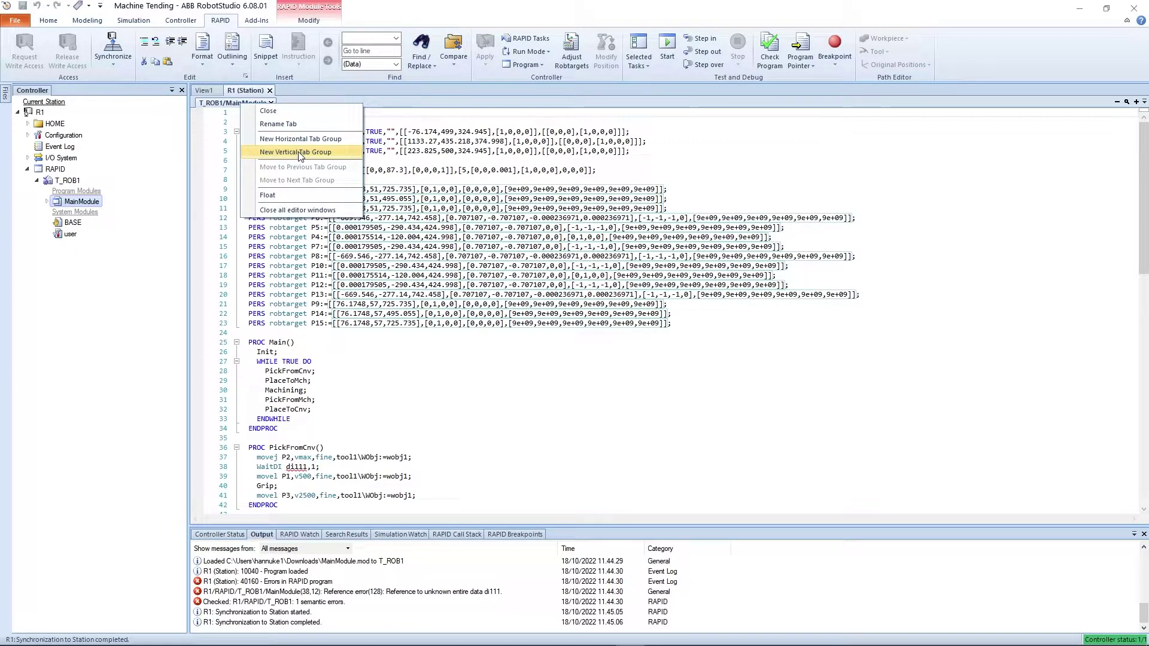
left_click(298, 153)
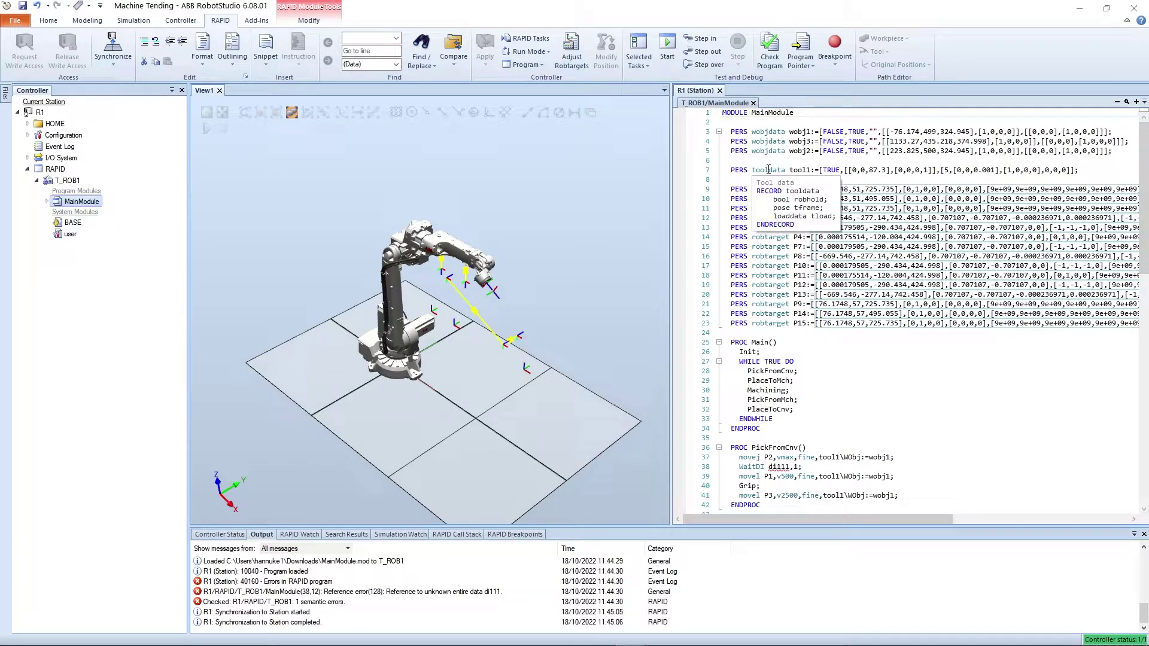
Step: Scroll through MainModule's code, marking PROC Main, to review the pick, place and Machining procedures
mouse_move(773, 280)
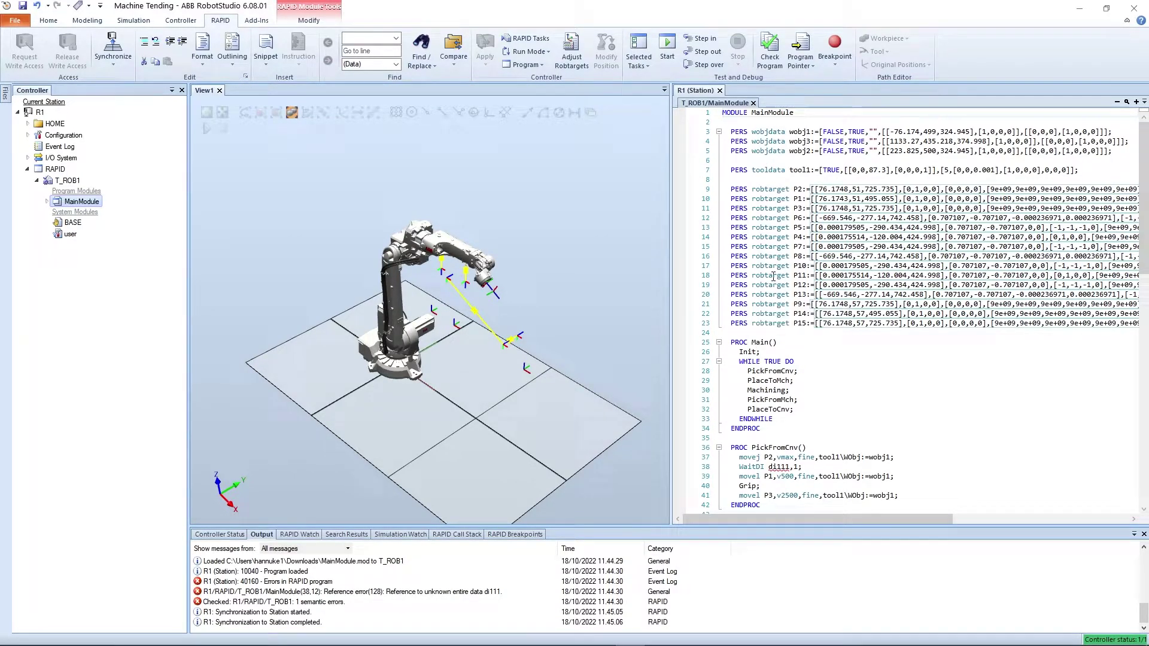
scroll(772, 270, "down", 1)
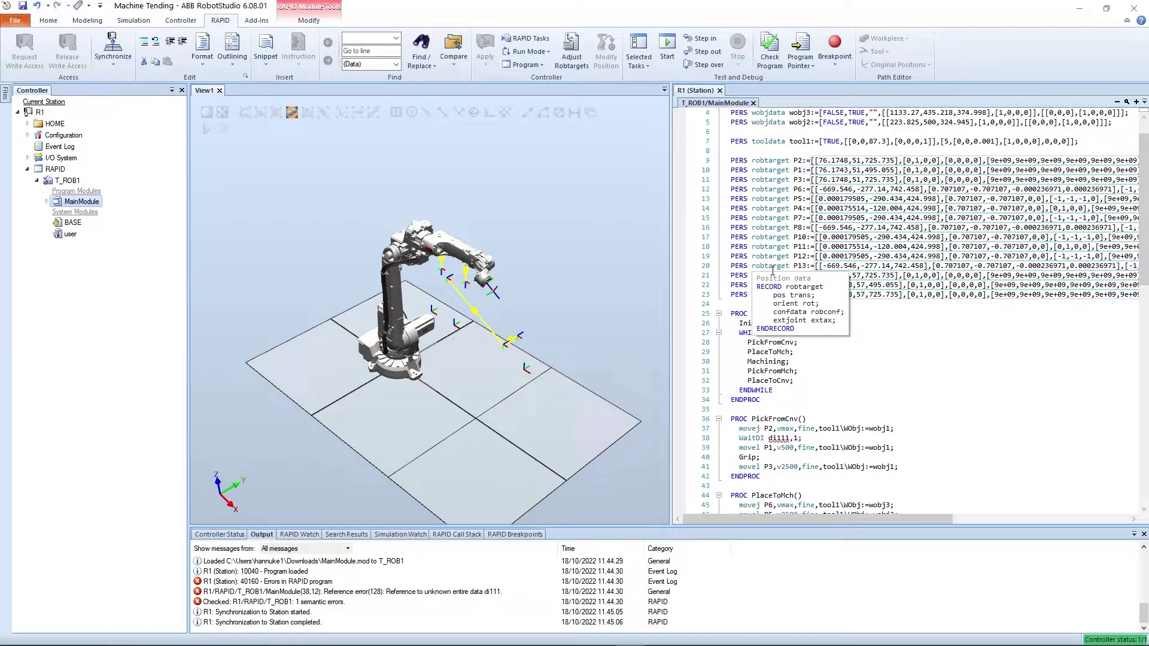
scroll(774, 267, "down", 2)
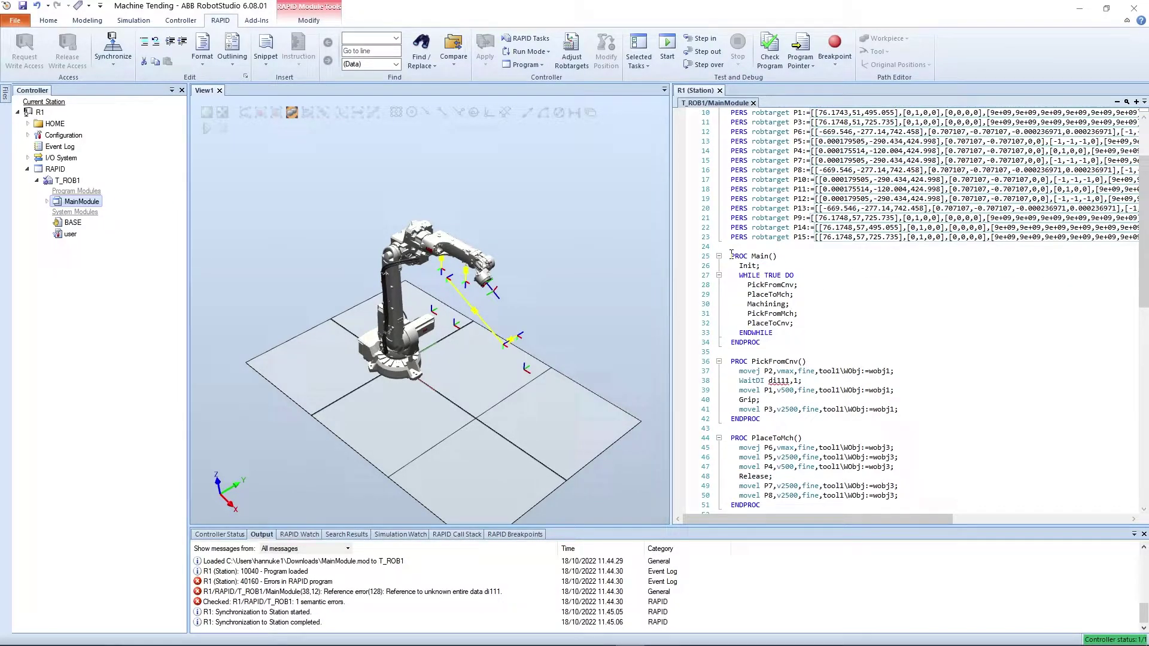
left_click_drag(731, 256, 778, 351)
scroll(781, 347, "down", 3)
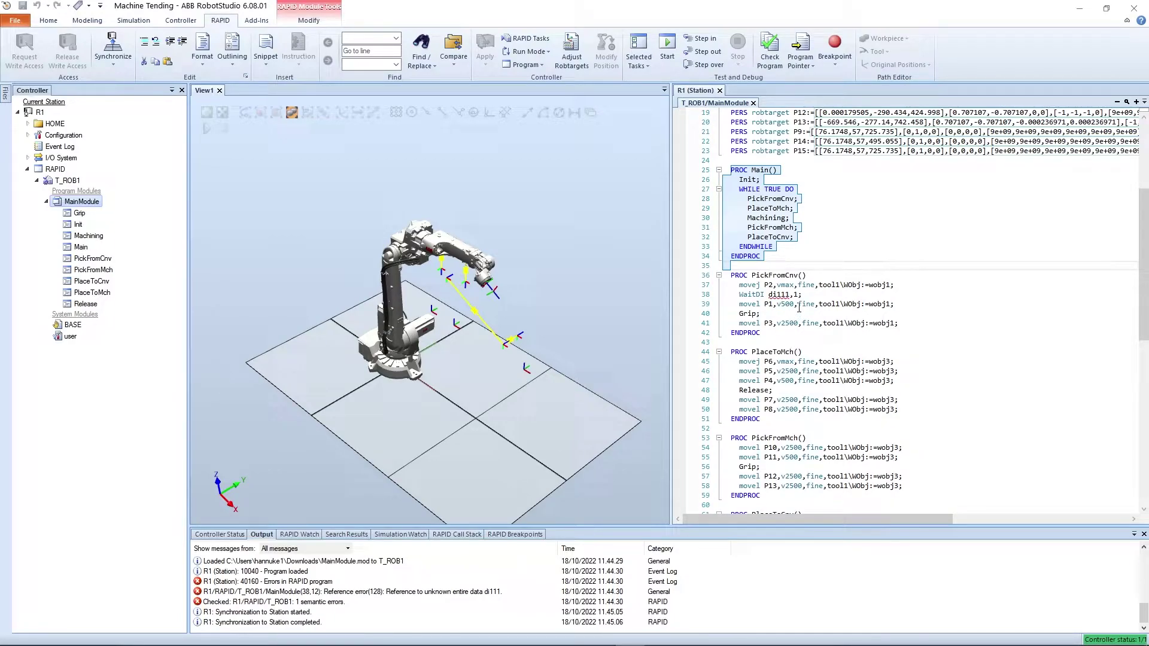
mouse_move(801, 303)
scroll(802, 303, "down", 10)
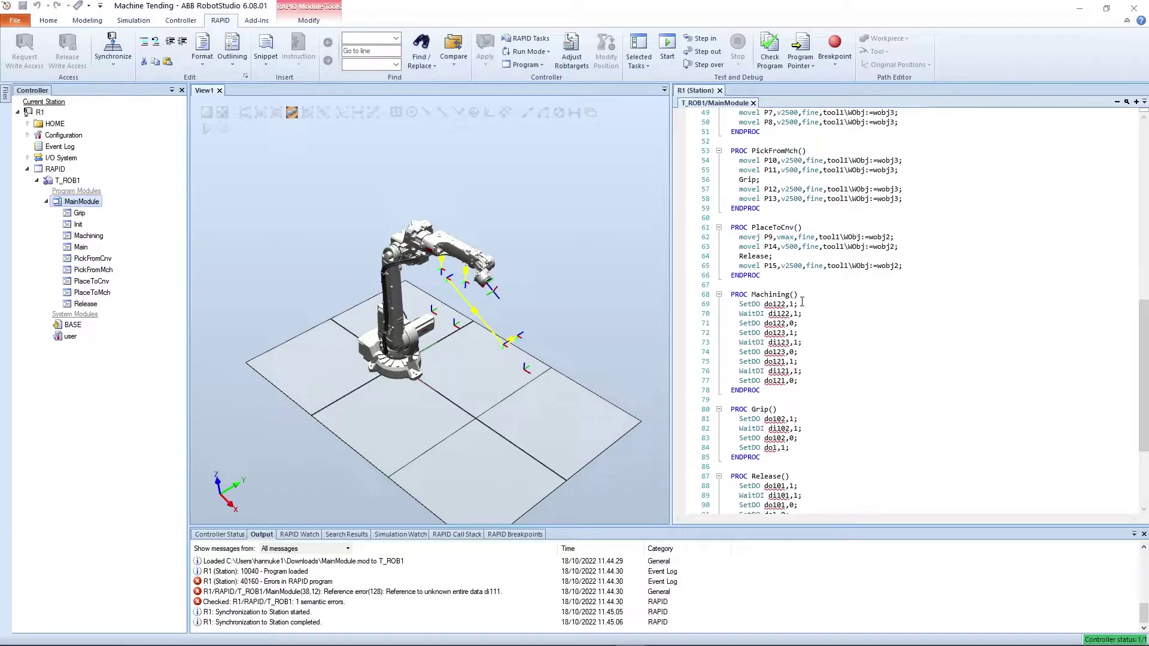
mouse_move(774, 334)
Step: Load EIO.cfg from Downloads into R1's configuration, replacing duplicates and acknowledging the restart notice
right_click(610, 253)
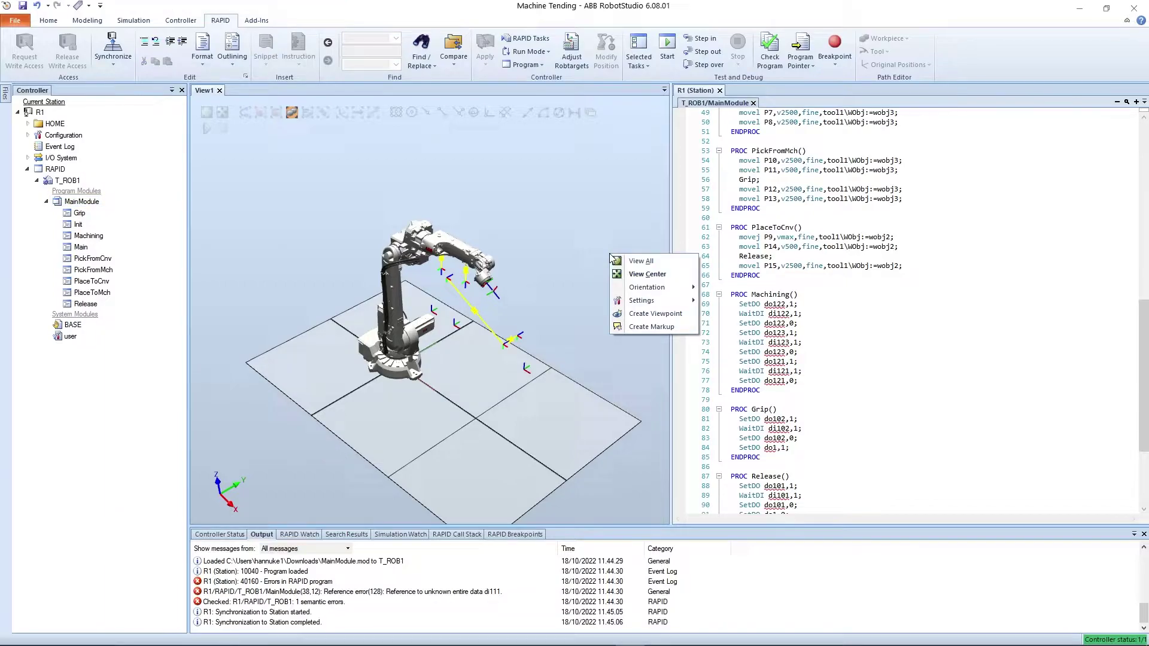
left_click(504, 208)
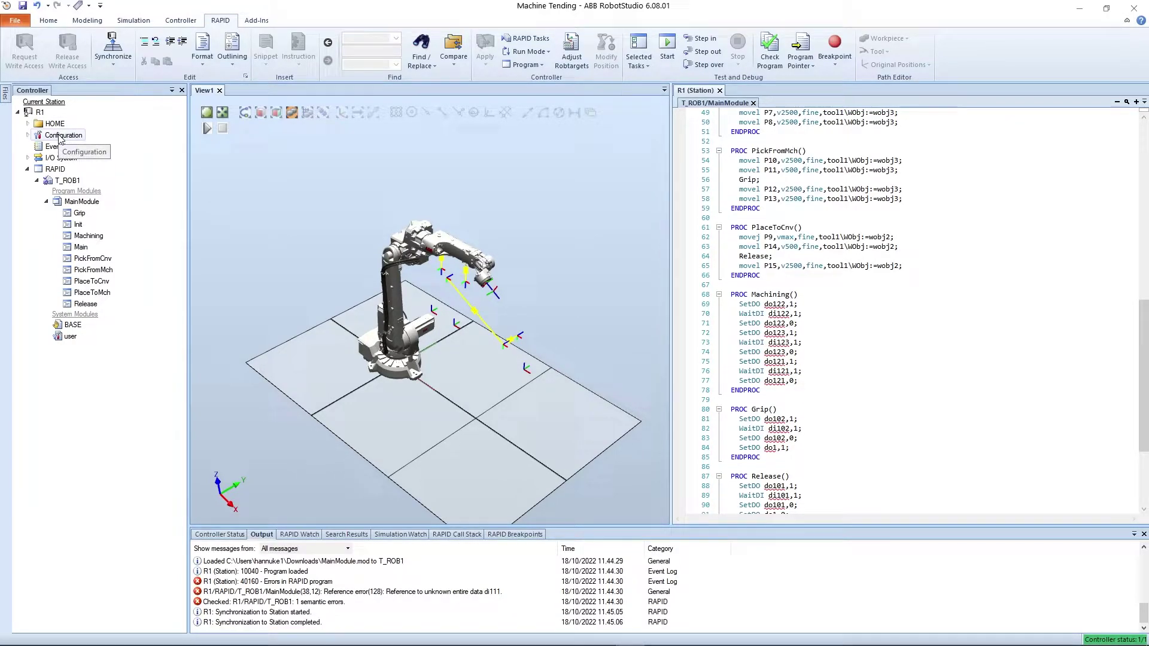
right_click(59, 139)
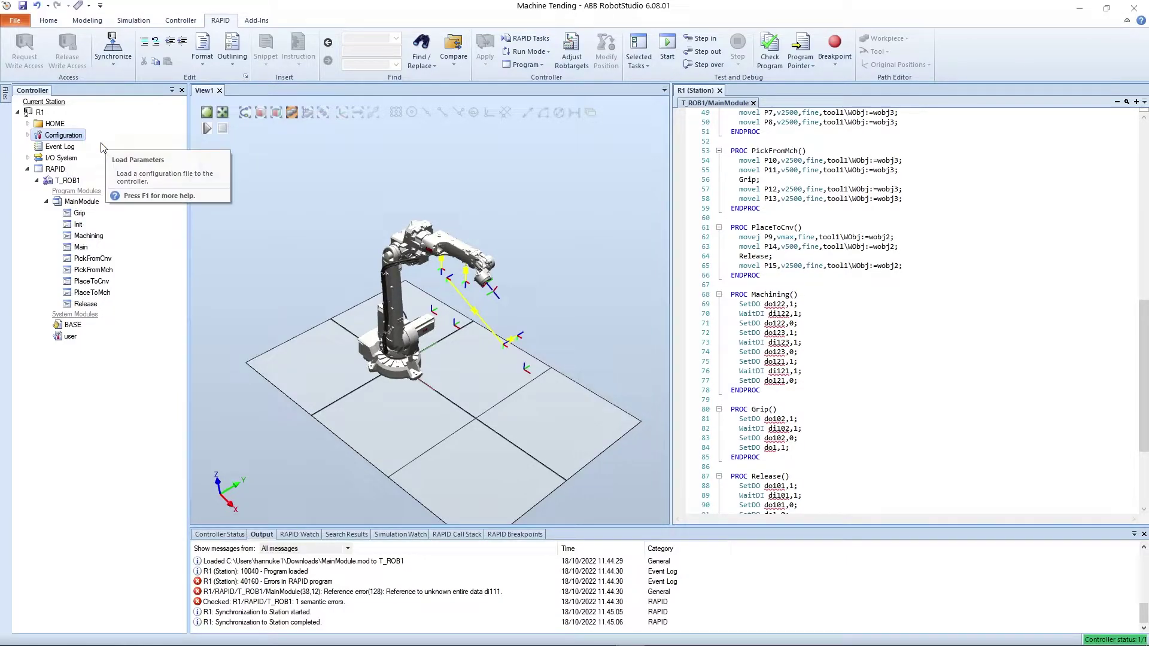
left_click(103, 144)
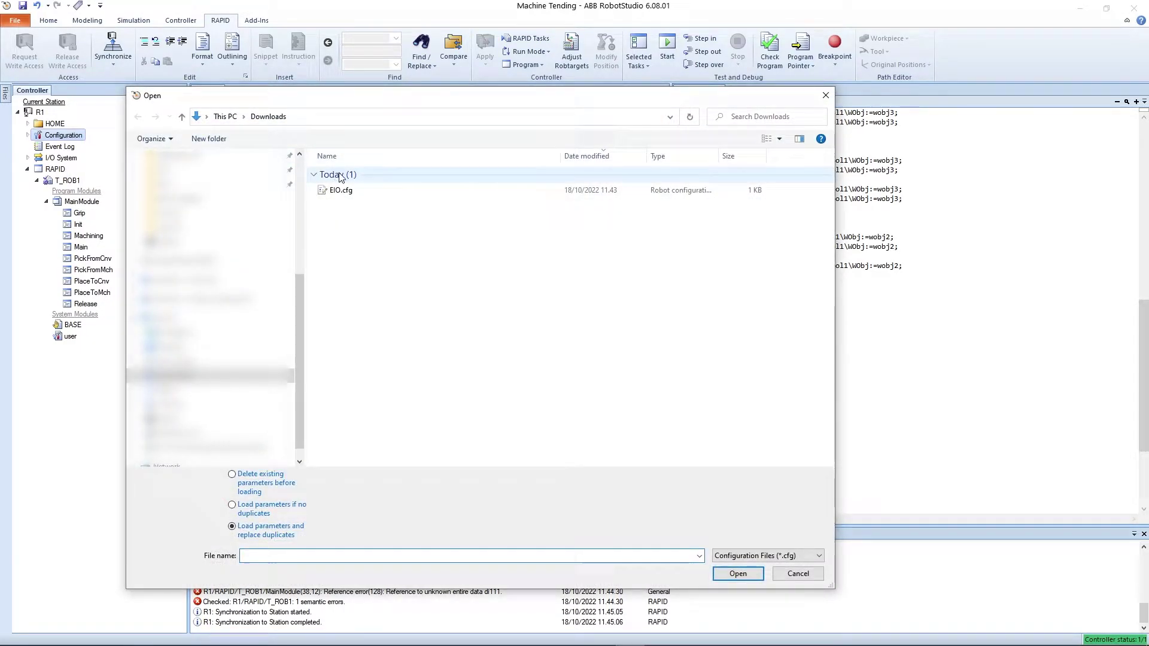
left_click(344, 191)
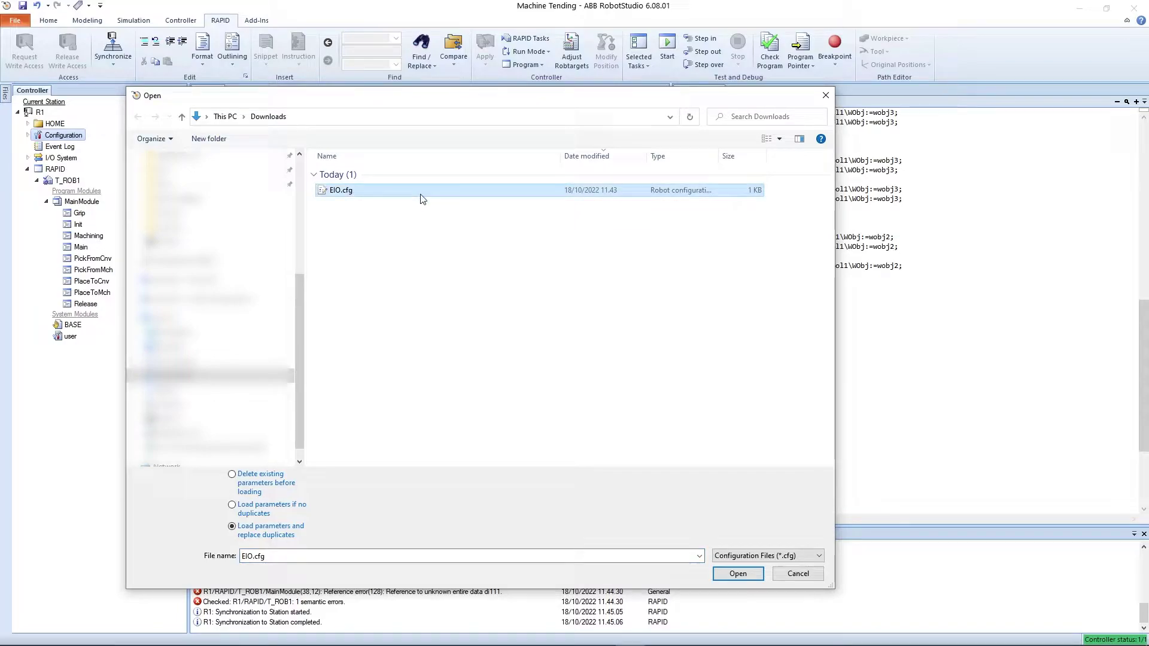
left_click(739, 575)
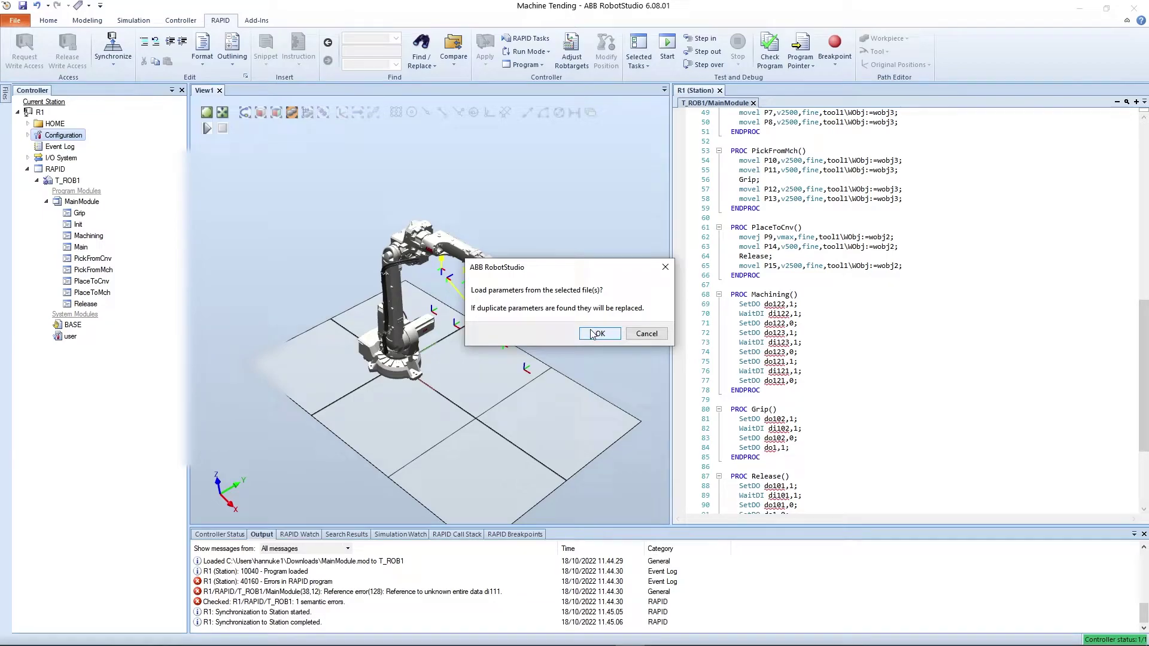
left_click(592, 334)
left_click(644, 334)
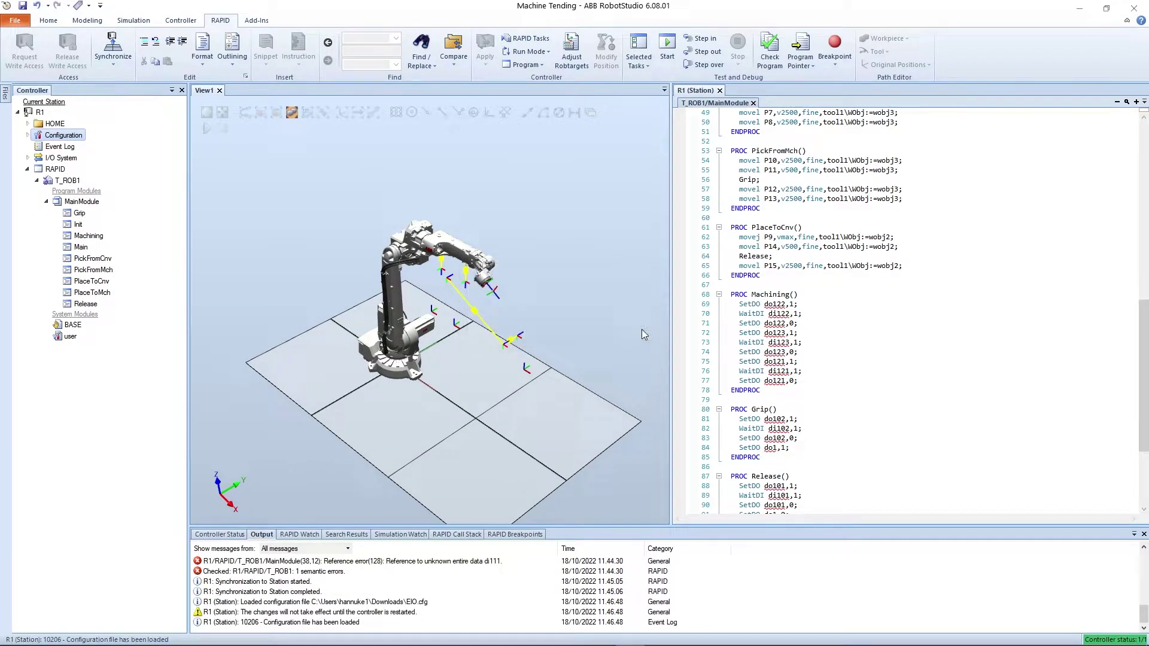
left_click(27, 137)
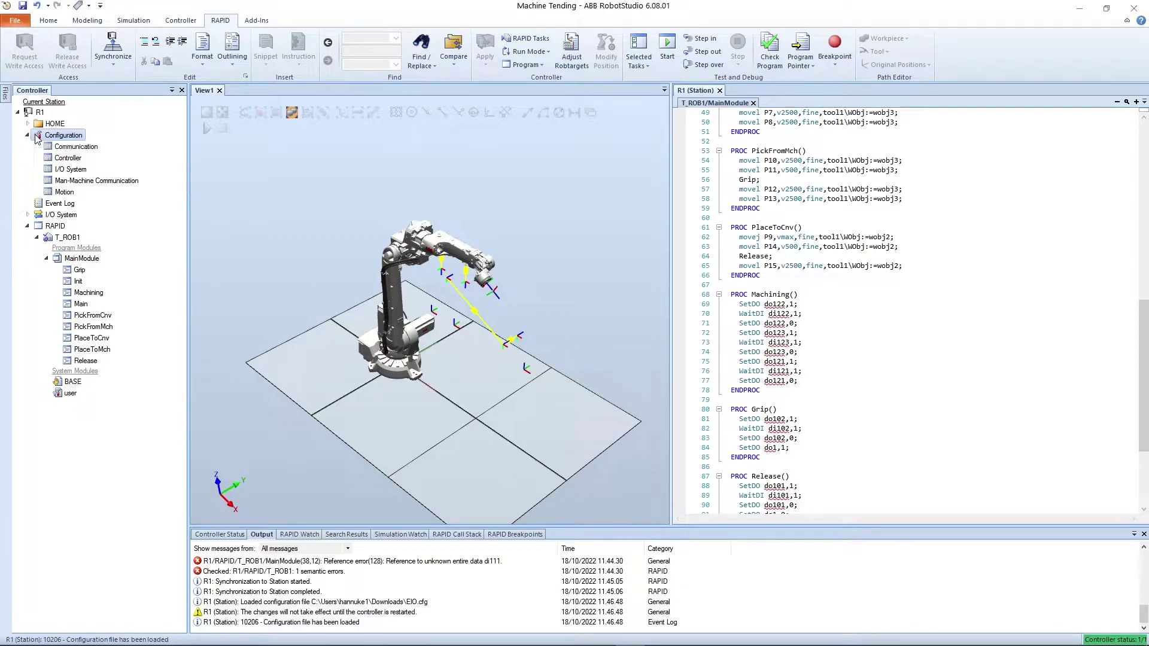
double_click(77, 170)
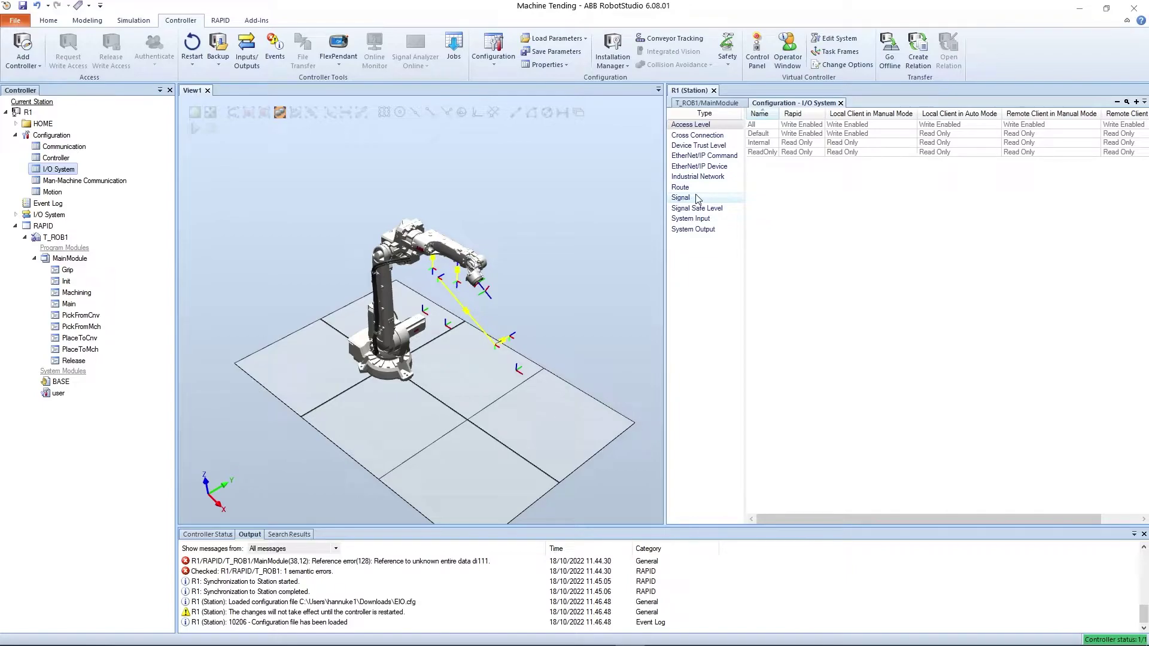
left_click(693, 201)
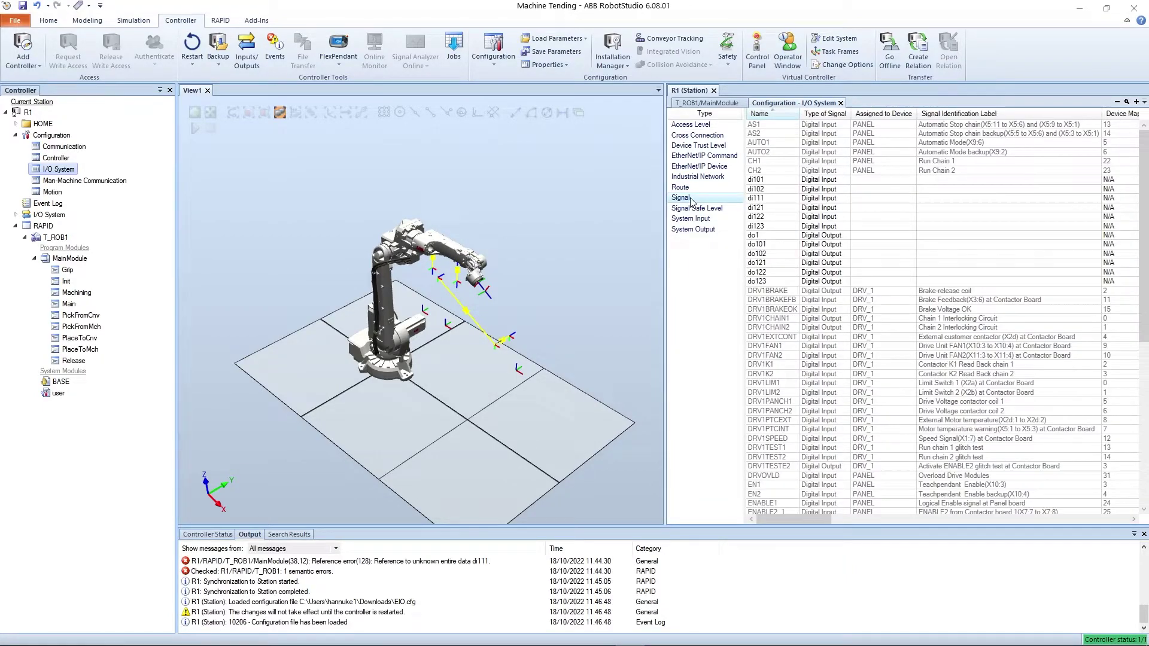
left_click(777, 183)
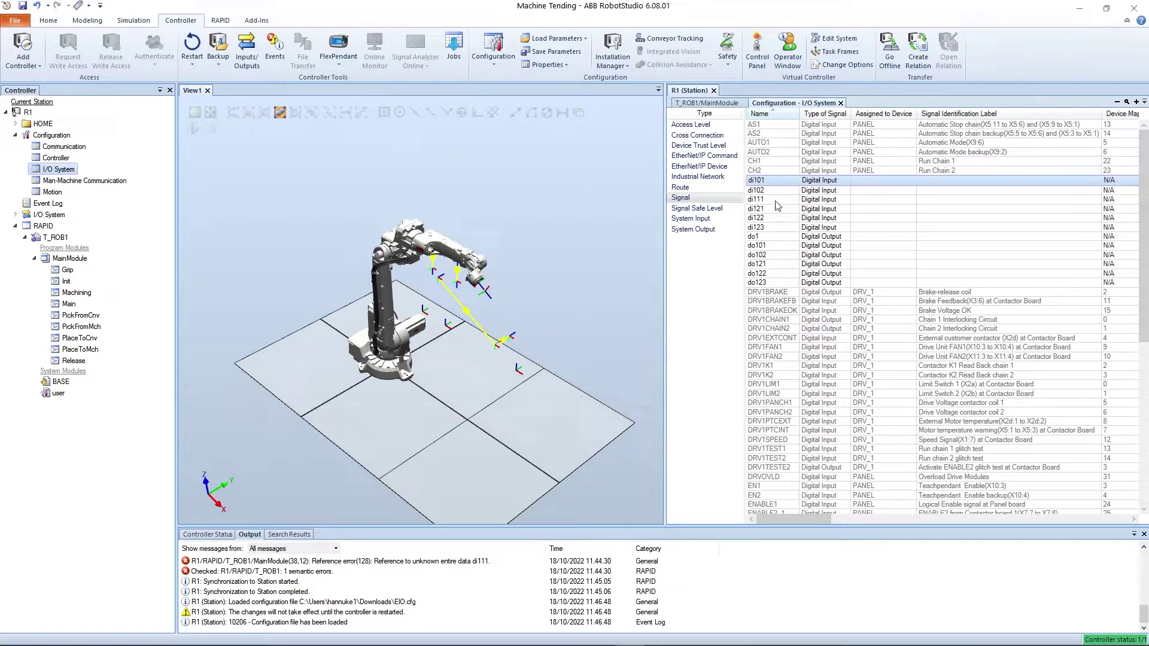
left_click(778, 202)
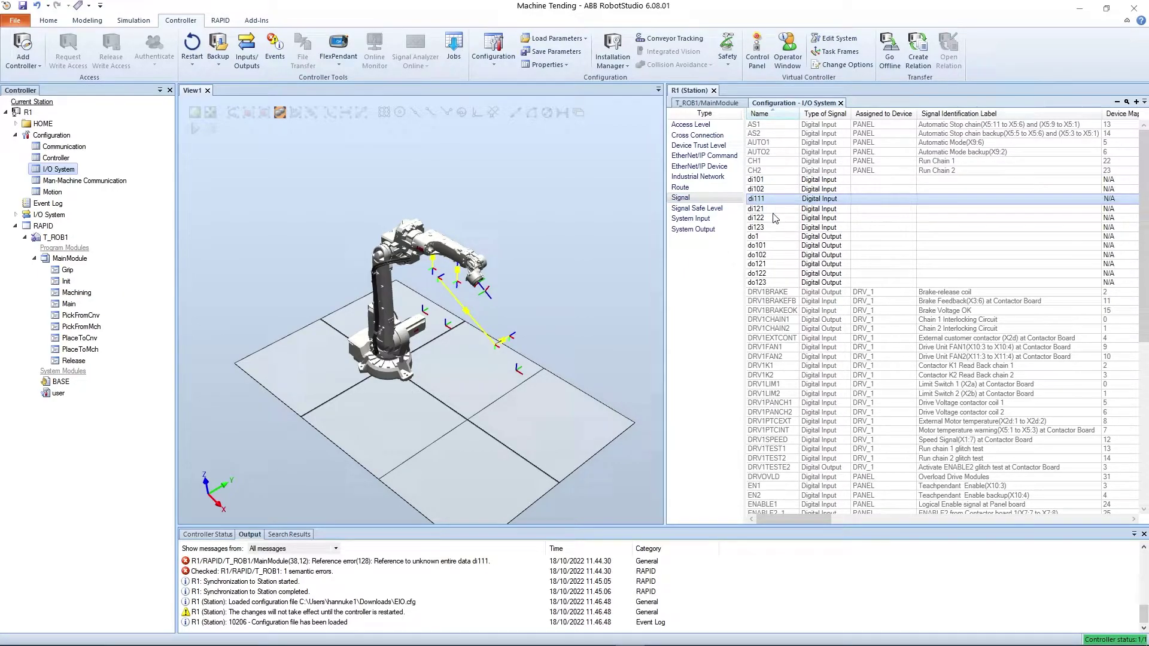
left_click(776, 209)
left_click(775, 218)
left_click(773, 228)
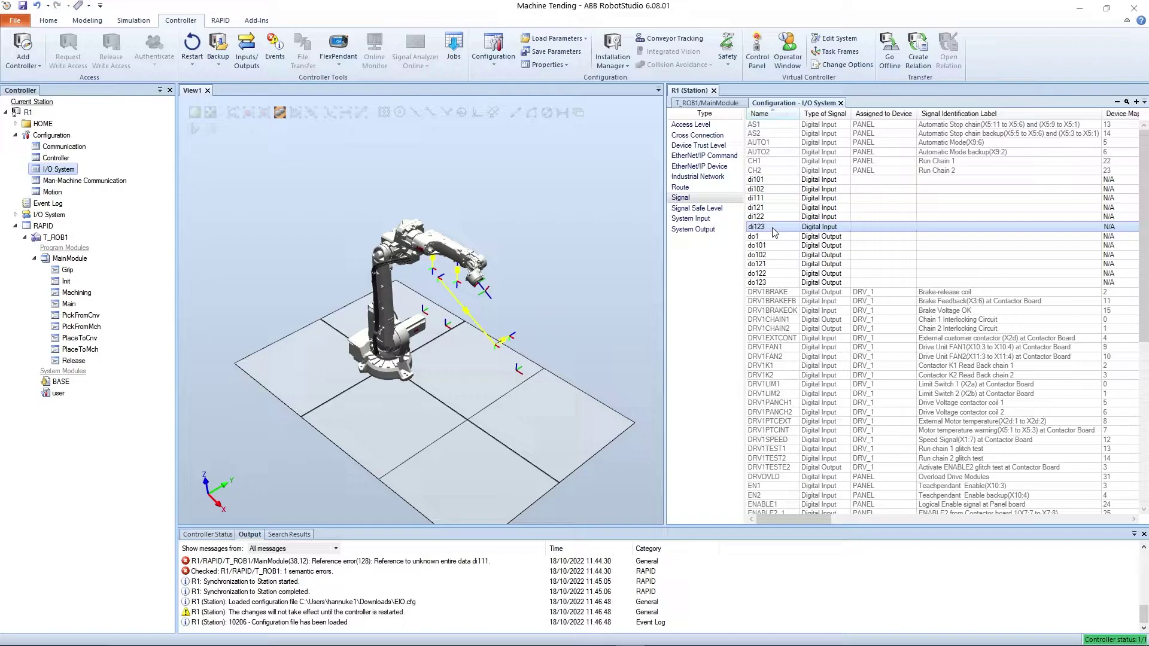
left_click(772, 237)
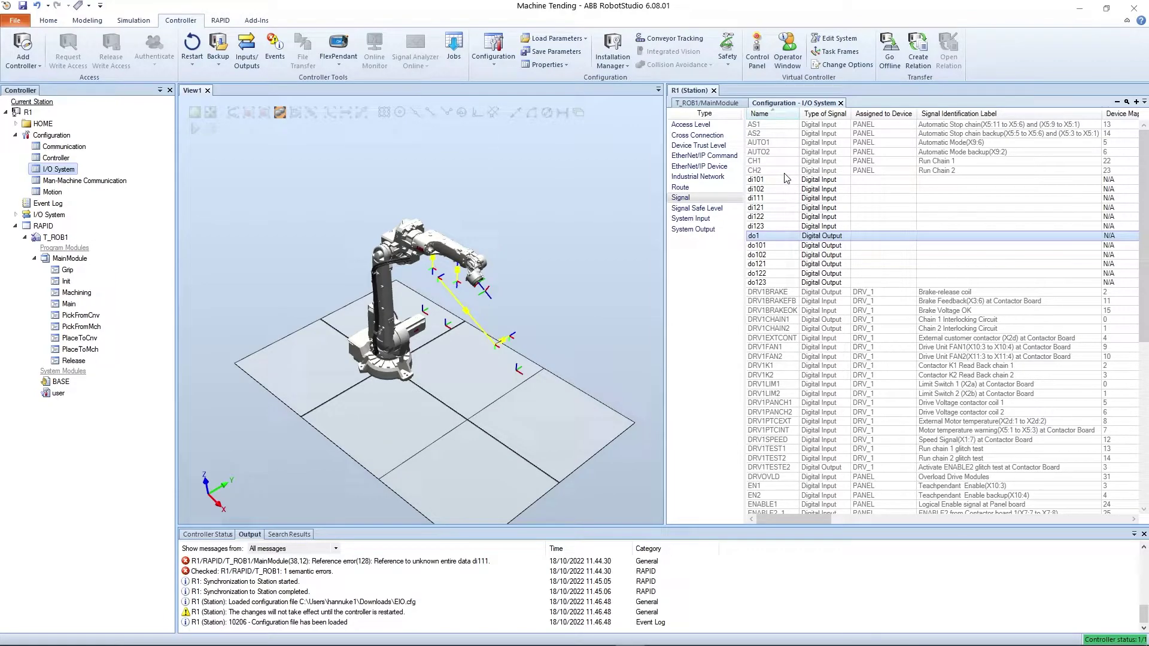
Step: Warmstart controller R1, then return to the T_ROB1/MainModule code to check signal do122
left_click(192, 48)
left_click(600, 340)
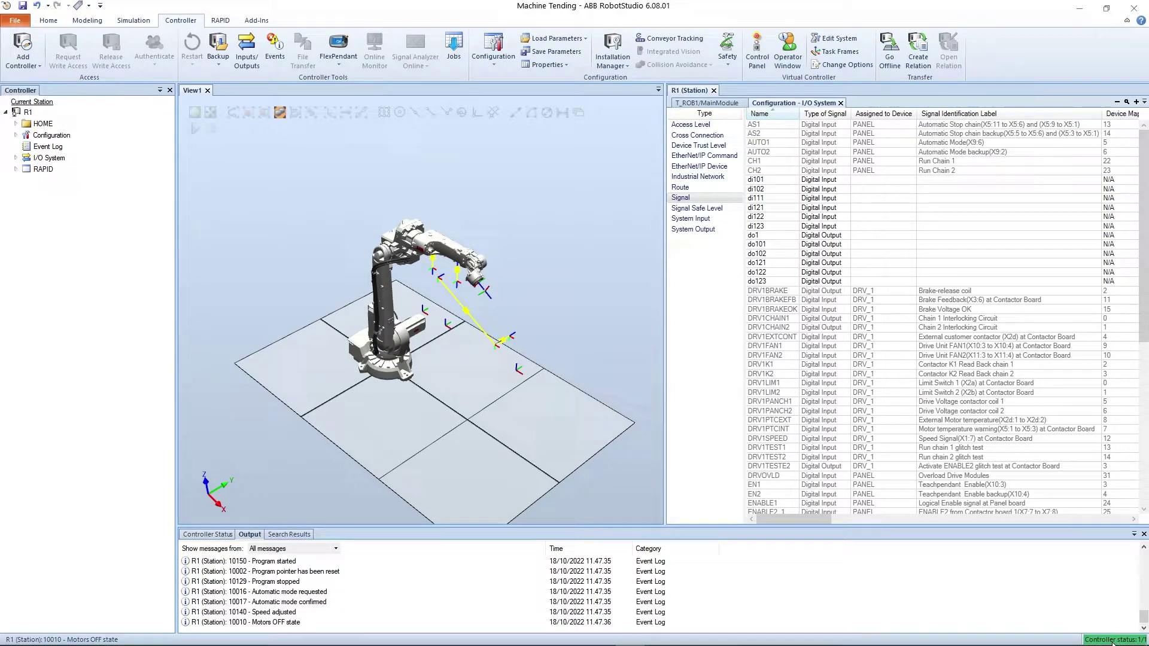
left_click(716, 105)
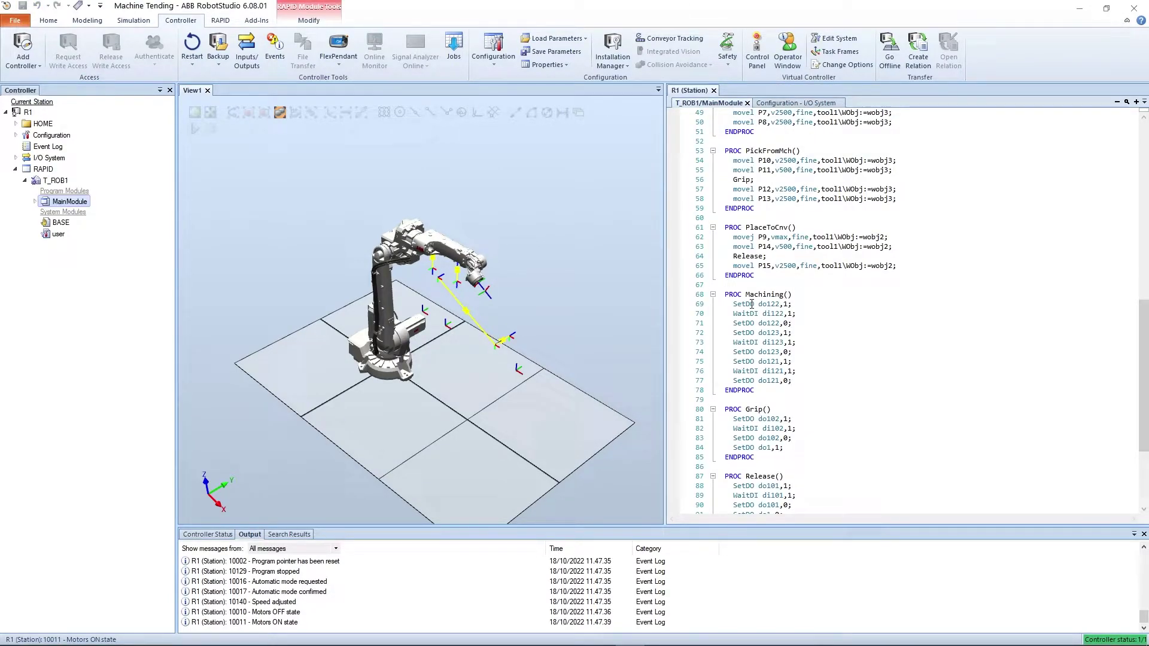
mouse_move(760, 304)
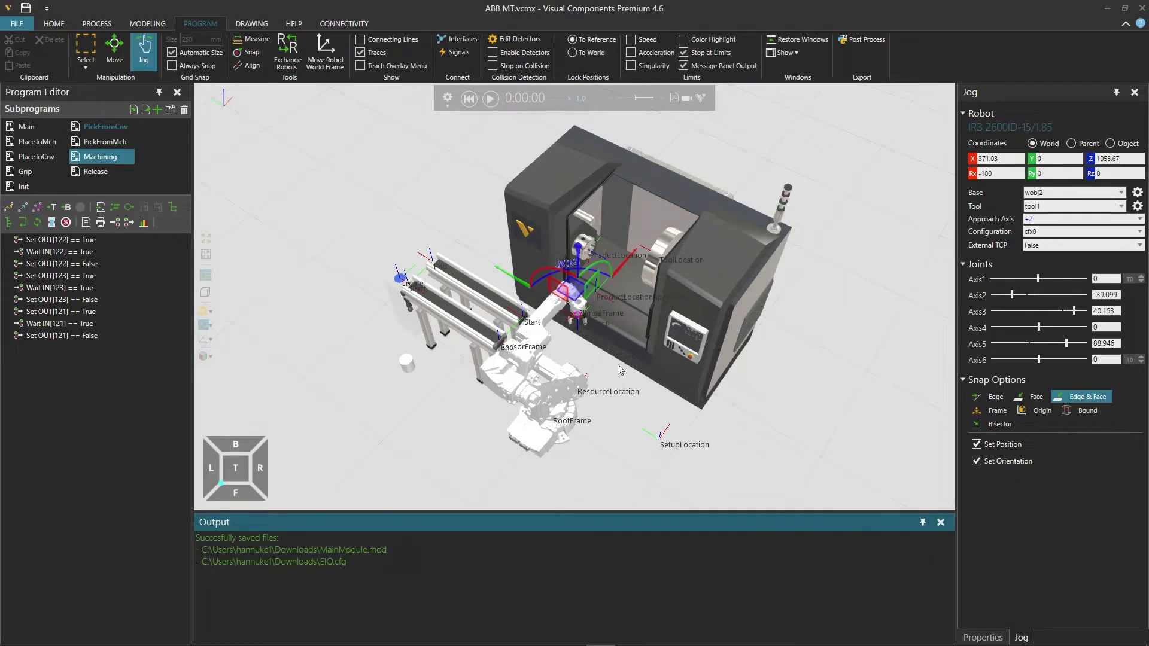
Step: Select ABB Robot in Connectivity Configuration and bring up its Add Server option
left_click(353, 23)
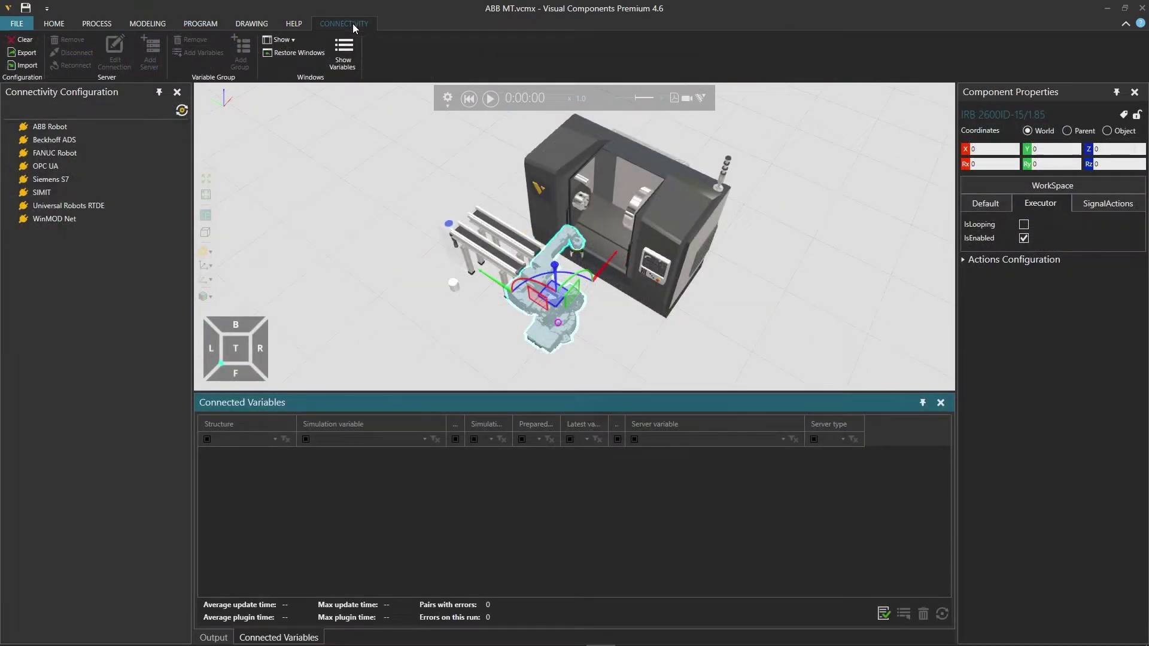
left_click(42, 126)
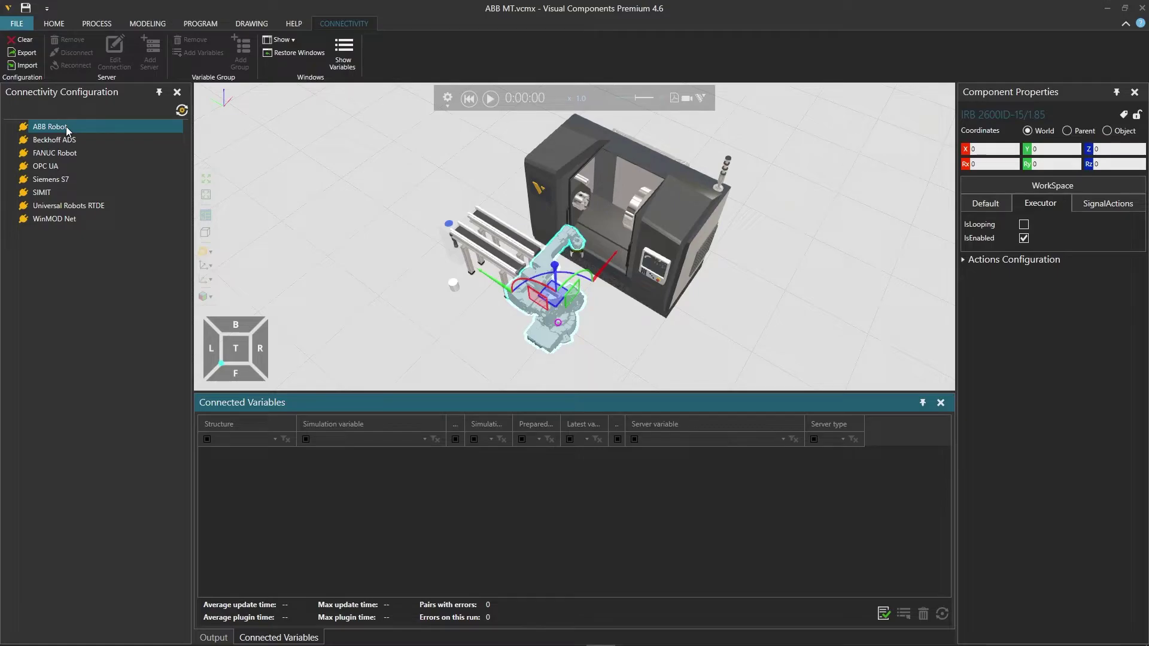
right_click(65, 127)
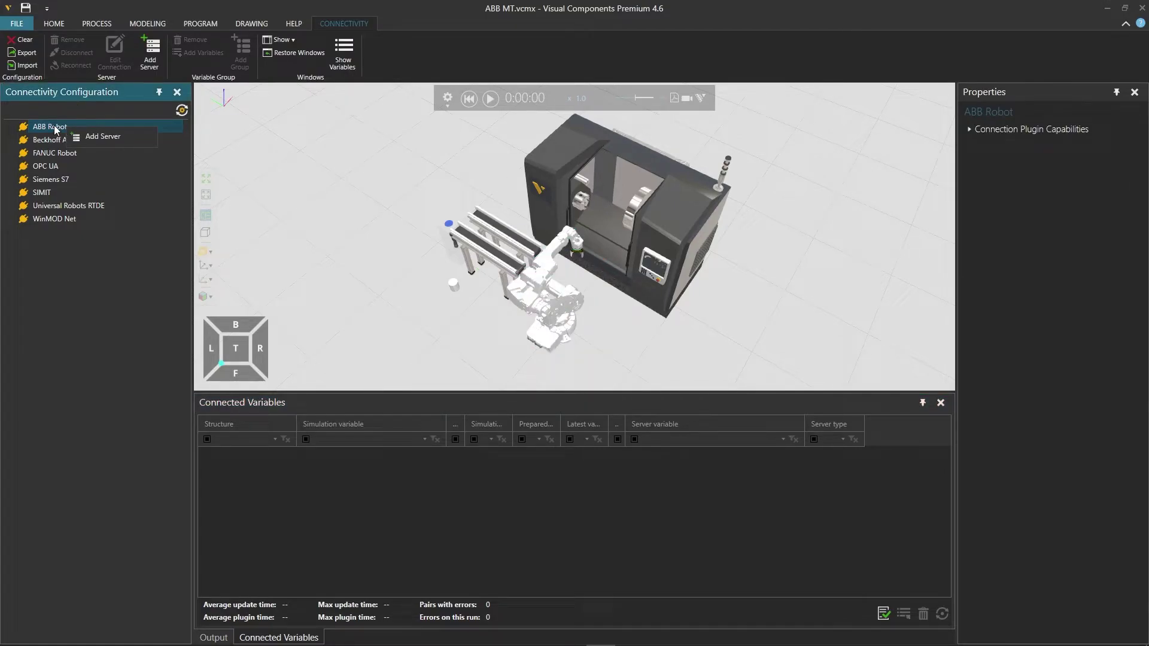
Step: Add a server under ABB Robot connected to controller R1 at 127.0.0.1
left_click(117, 138)
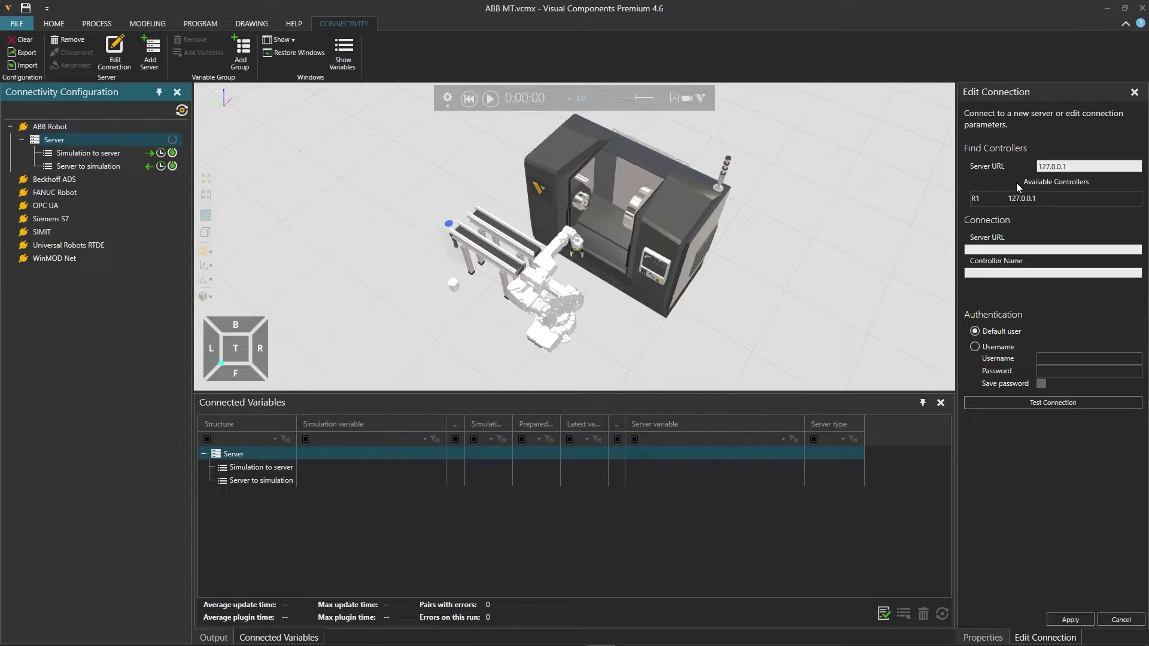
left_click(989, 198)
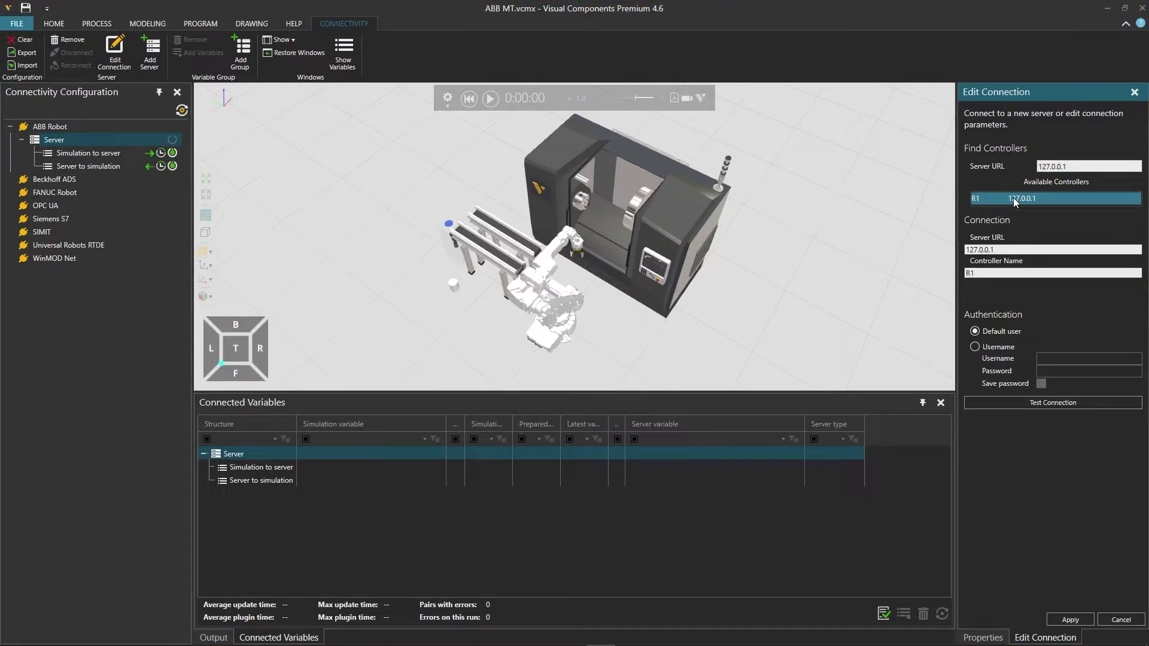
Step: Test and apply the R1 connection, then connect the ABB Robot server
left_click(1039, 403)
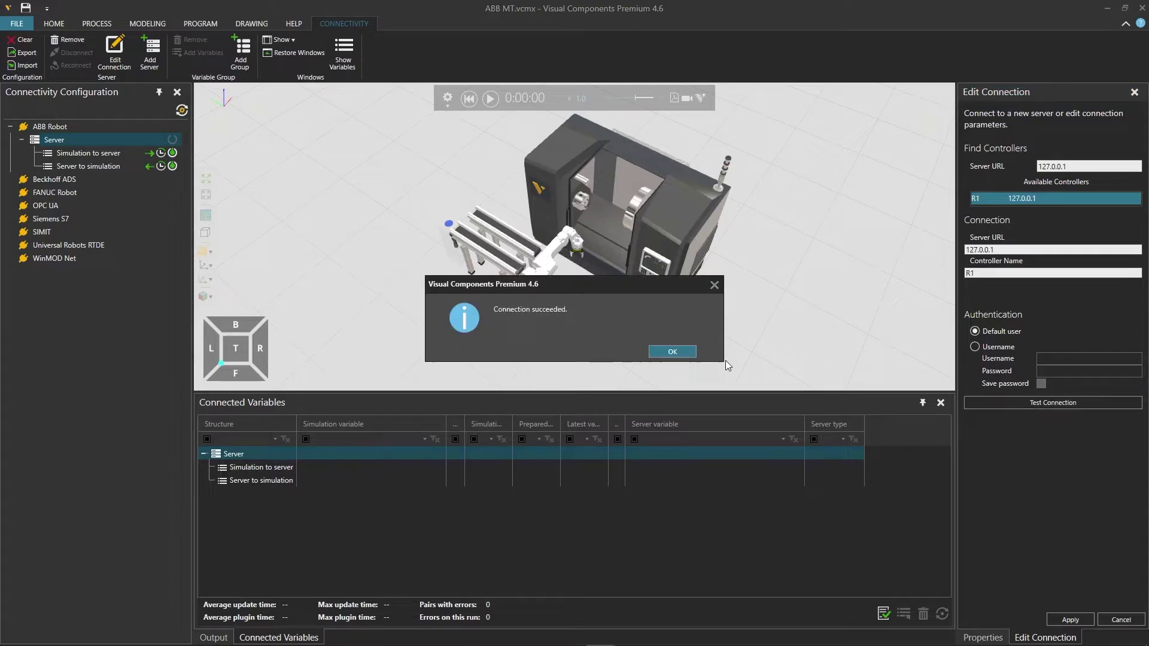
left_click(659, 351)
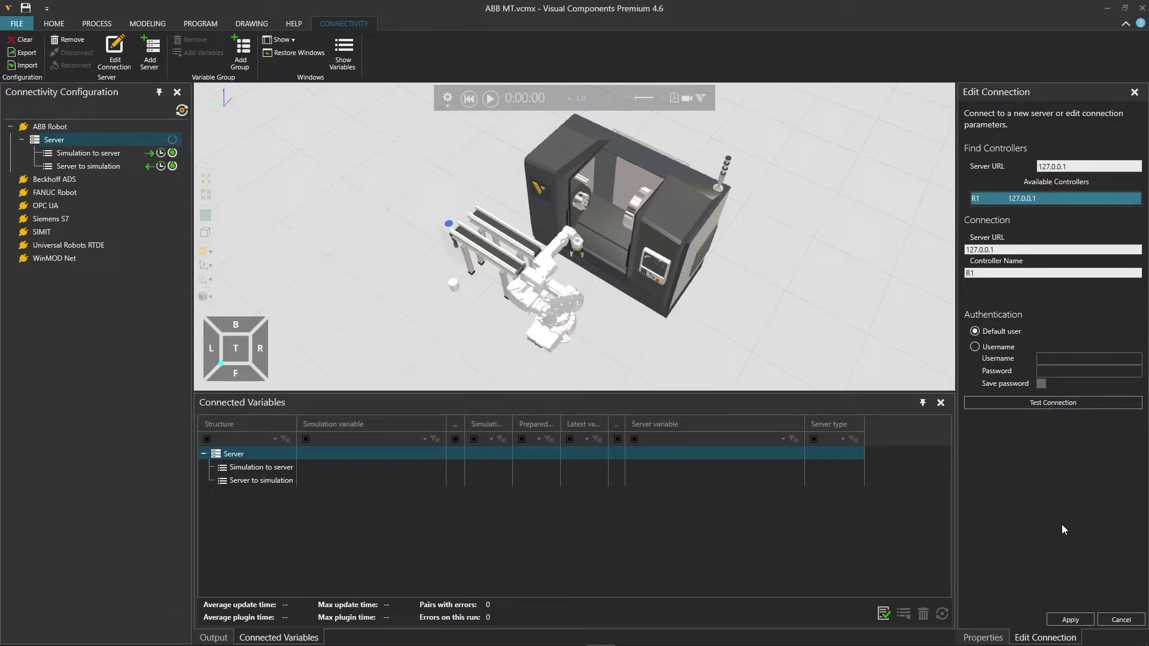
left_click(1070, 620)
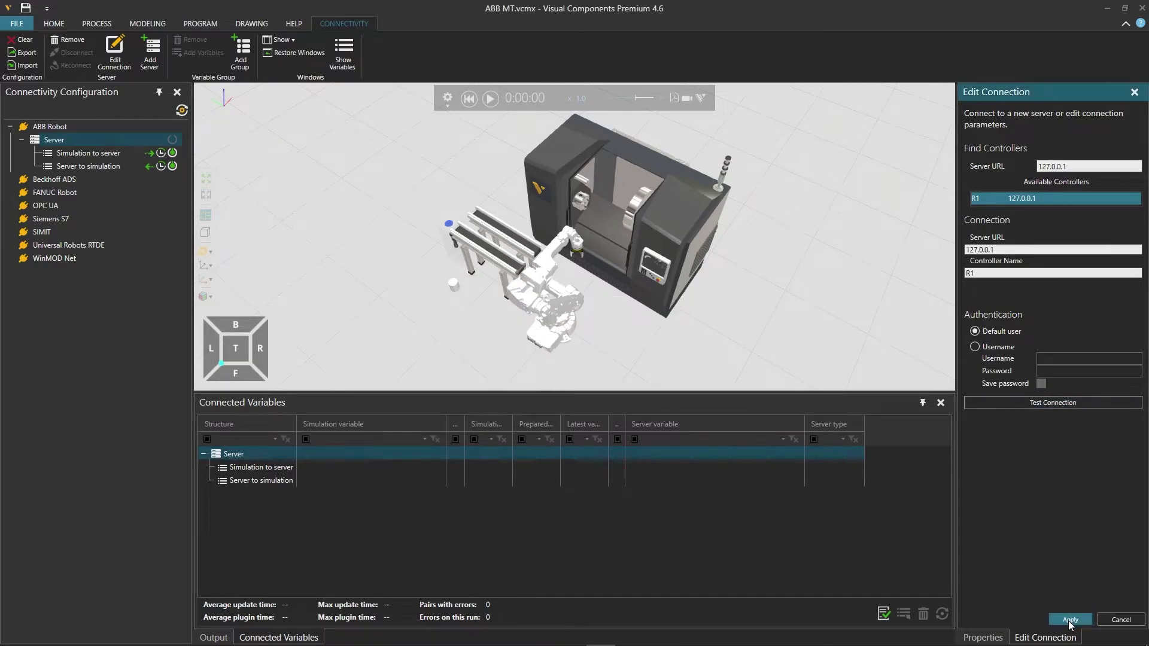
left_click(172, 141)
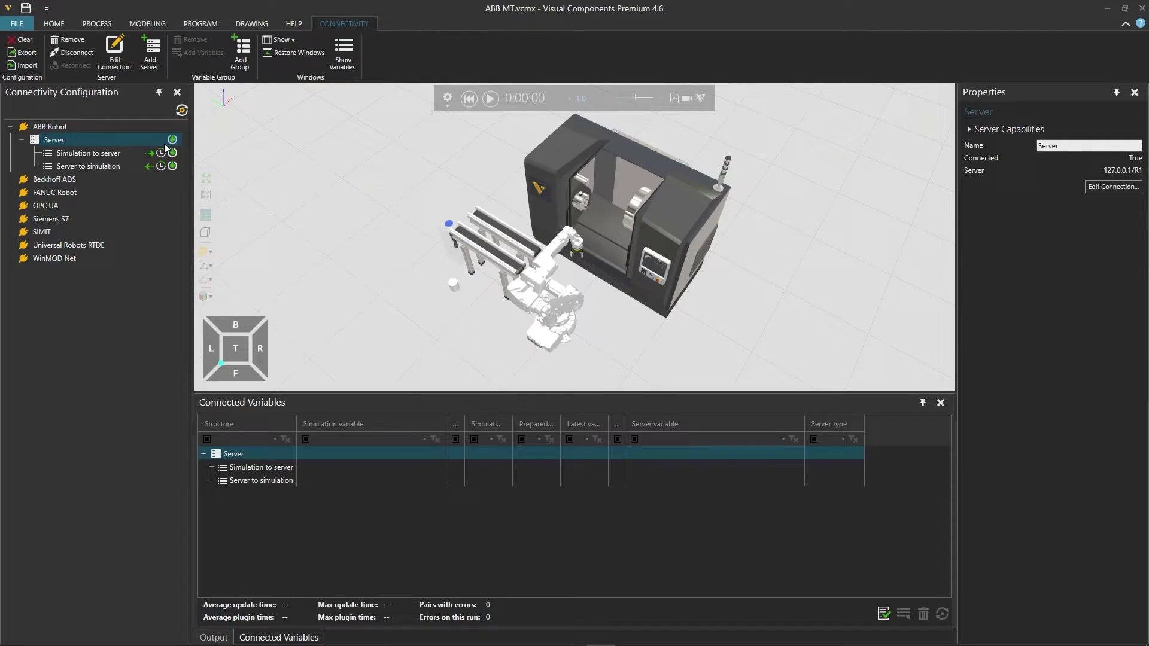
right_click(113, 167)
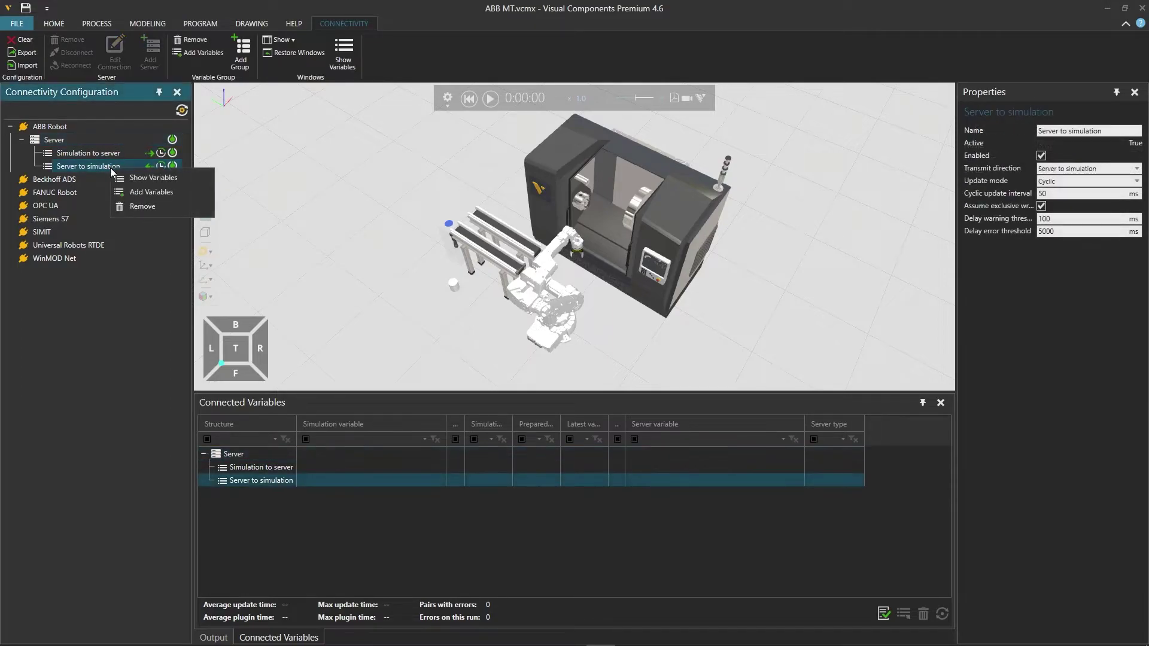
Step: Add Server to simulation variables, expanding all cell components beside the controller's IOSystem and MotionSystem
left_click(145, 190)
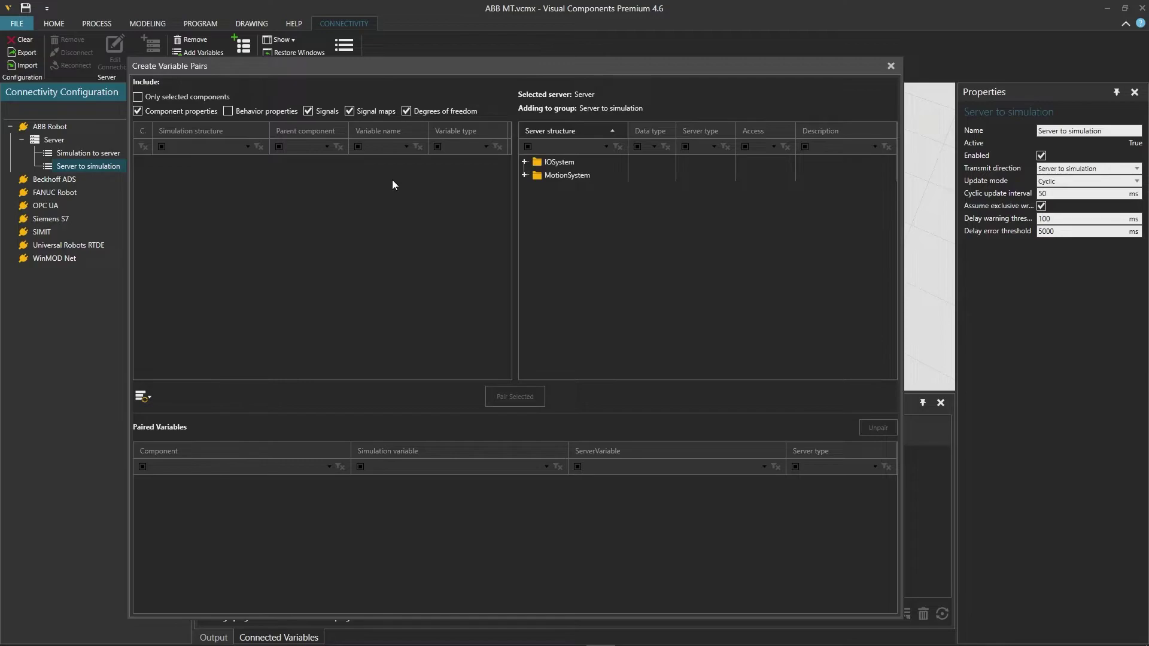
right_click(281, 203)
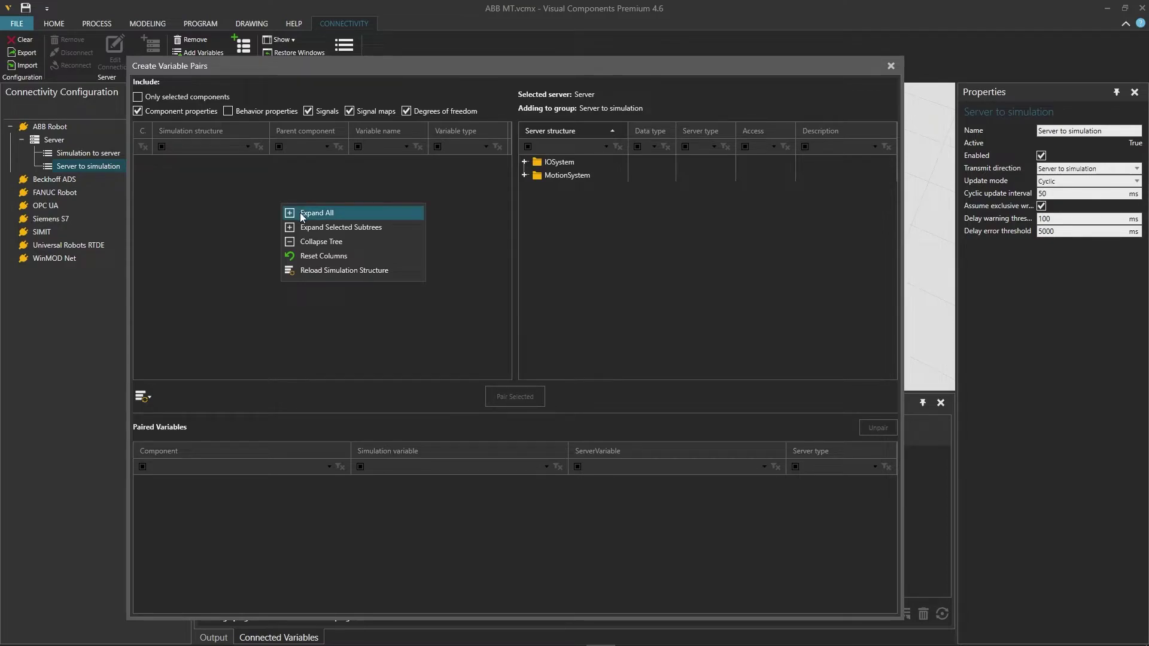
left_click(325, 271)
left_click(317, 256)
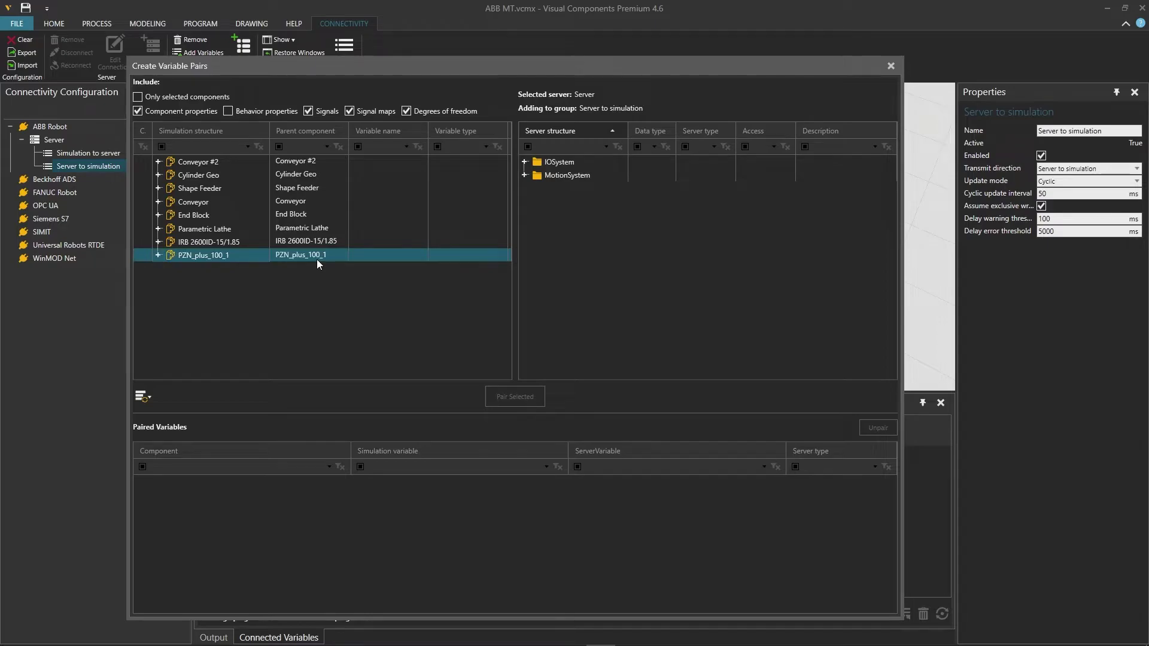
left_click(568, 175)
left_click(554, 163)
left_click(540, 175)
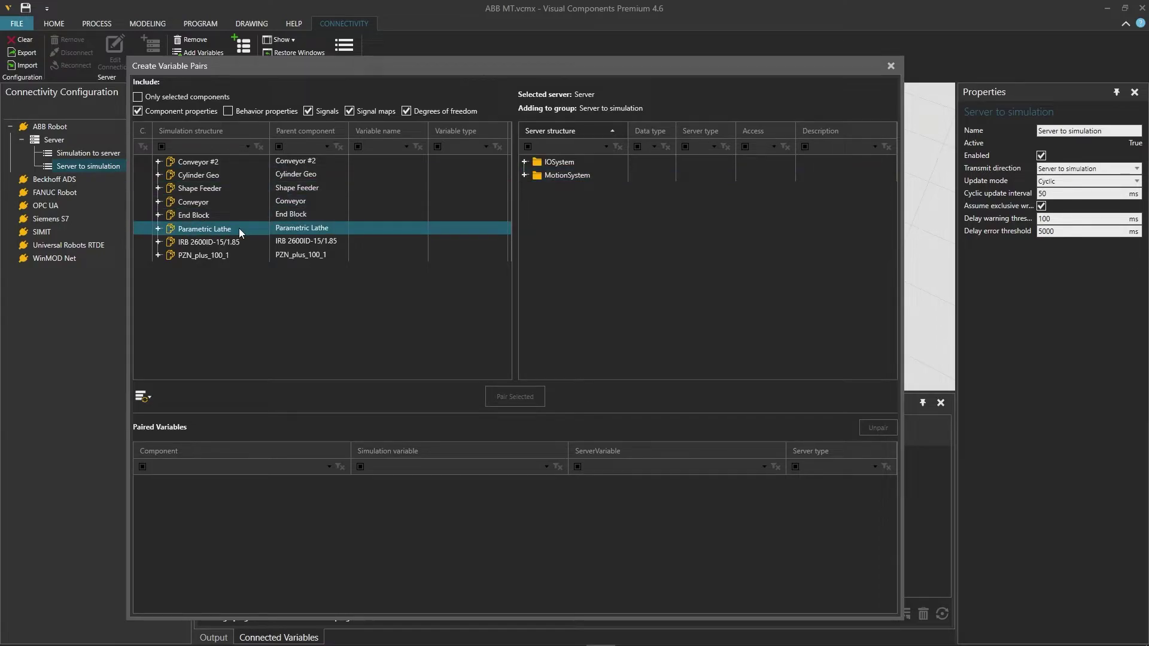
left_click(164, 244)
Step: Expand MotionSystem > ROB_1 > RobJoint to reveal the ROB_1.RobAx.Rax joints
left_click(555, 175)
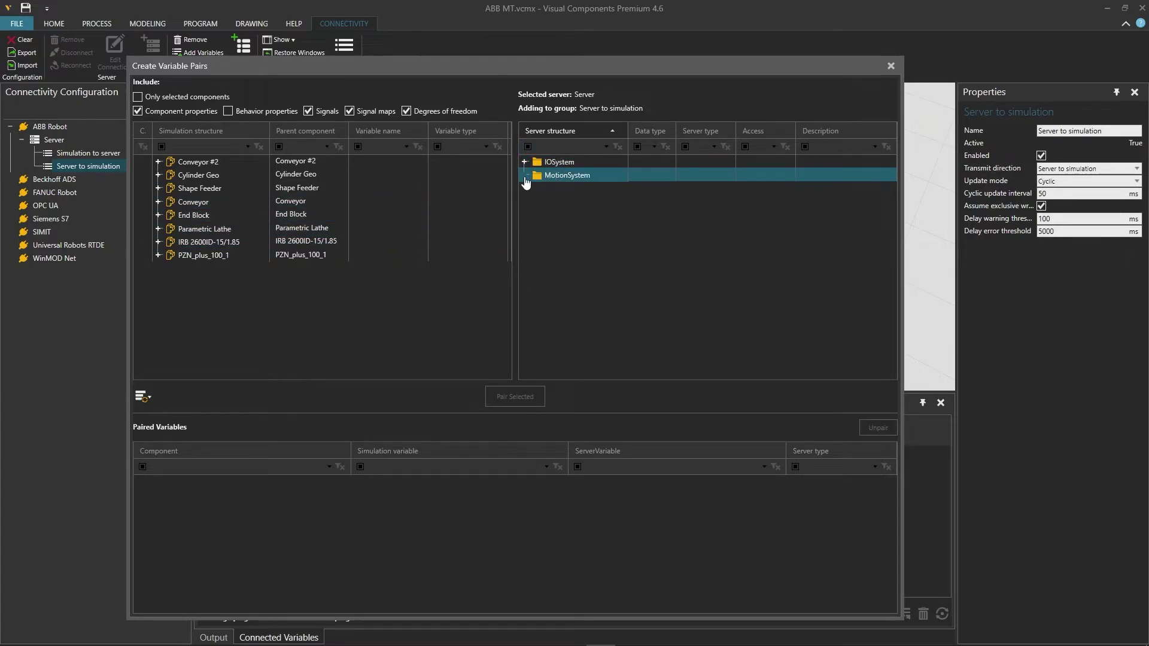
left_click(525, 176)
left_click(531, 189)
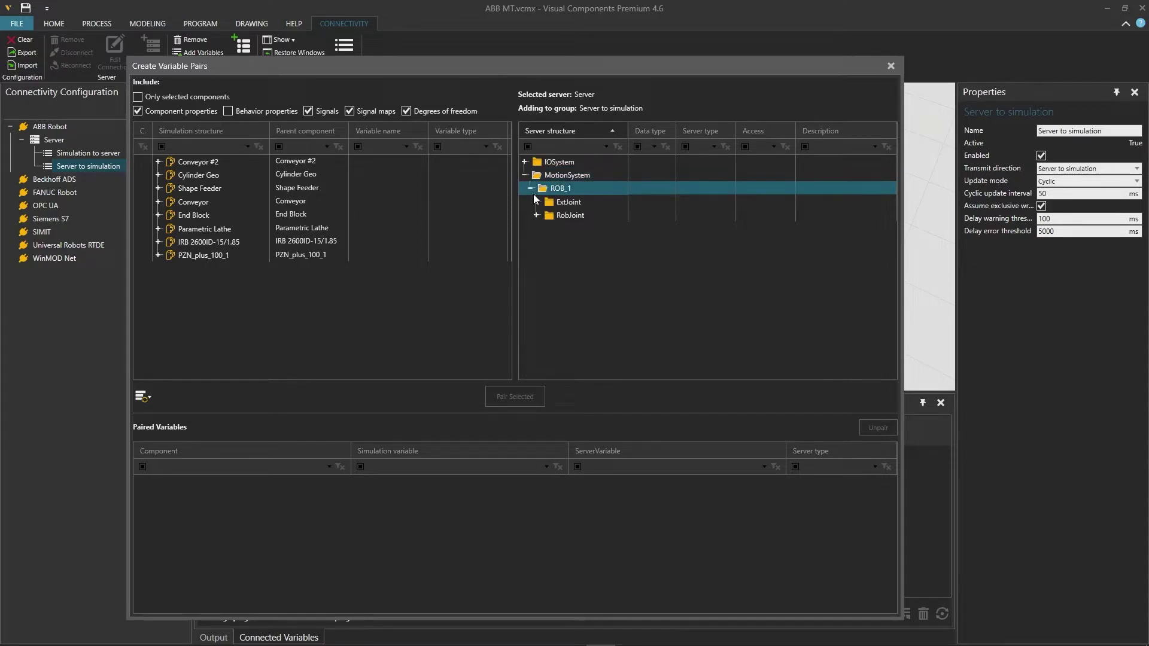
left_click(537, 215)
left_click(537, 216)
left_click(598, 229)
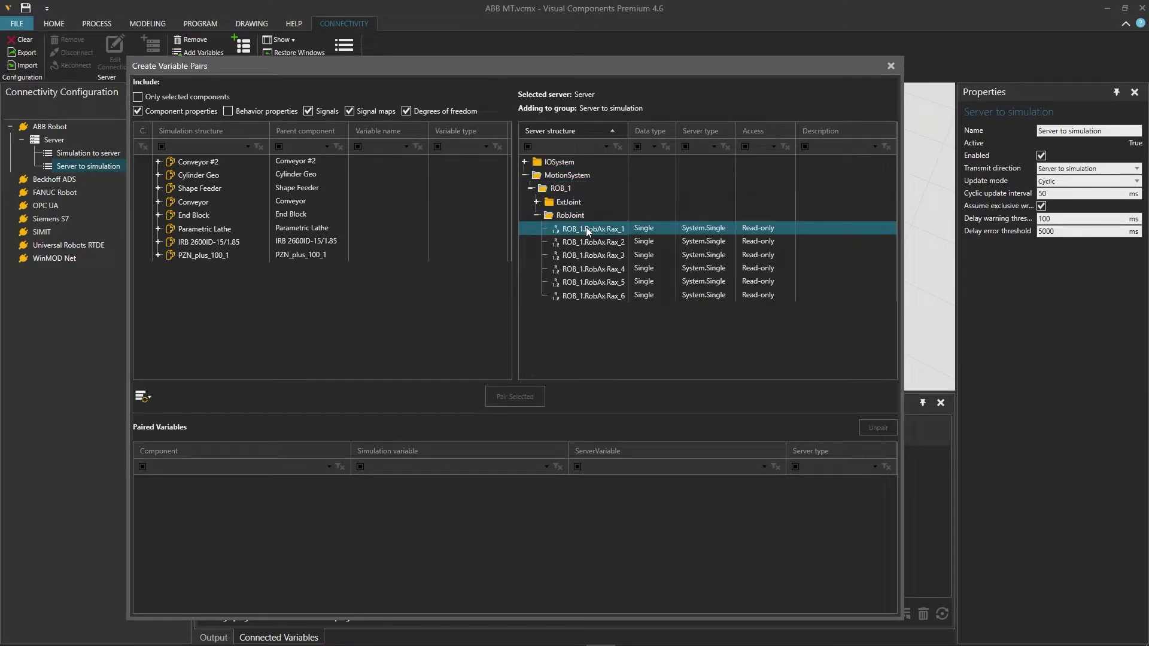
left_click(601, 295, "ctrl")
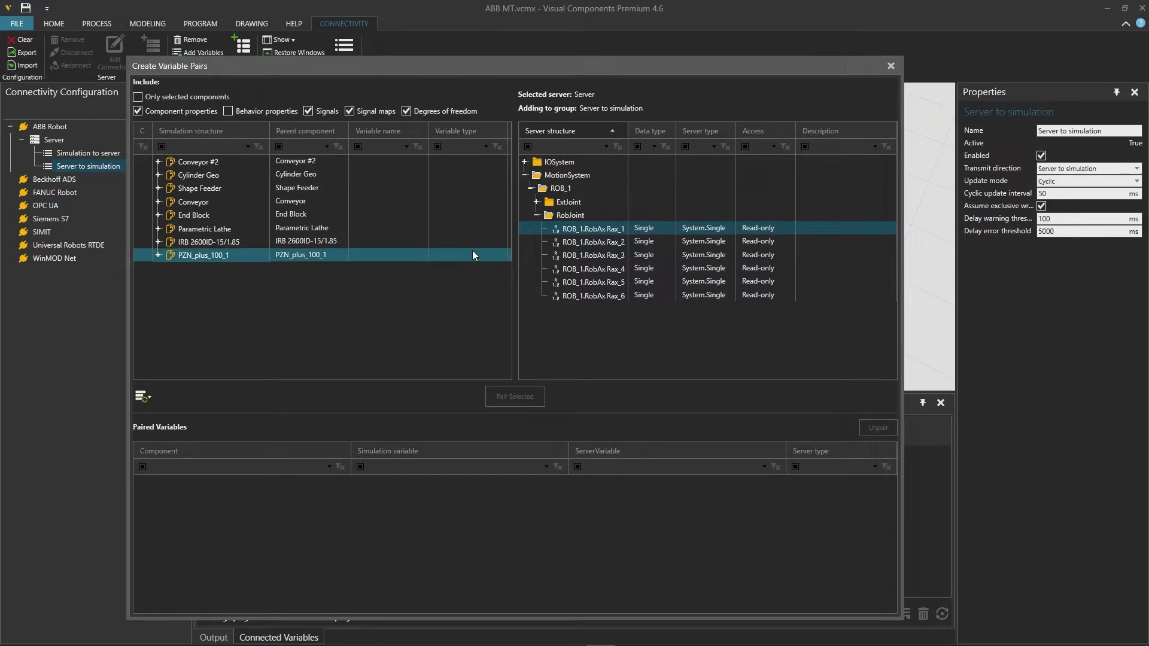
Step: Filter the simulation list by 'VALUE' and multi-select the robot's Axis1–Axis6 VALUE rows
left_click(210, 145)
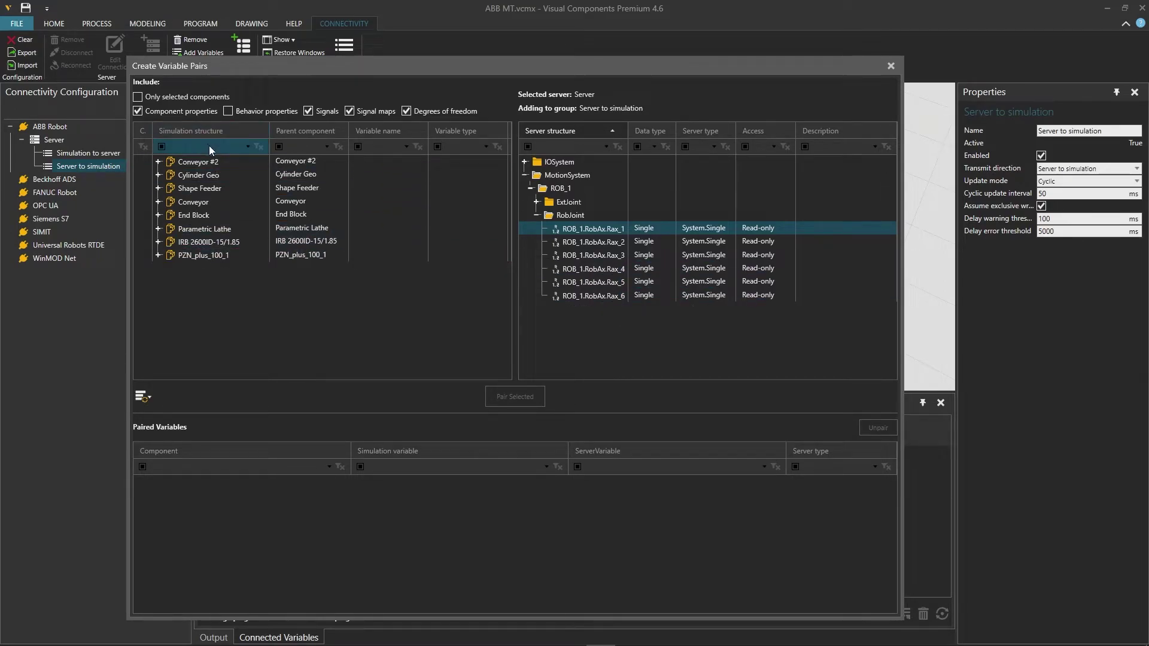
type("VALUE")
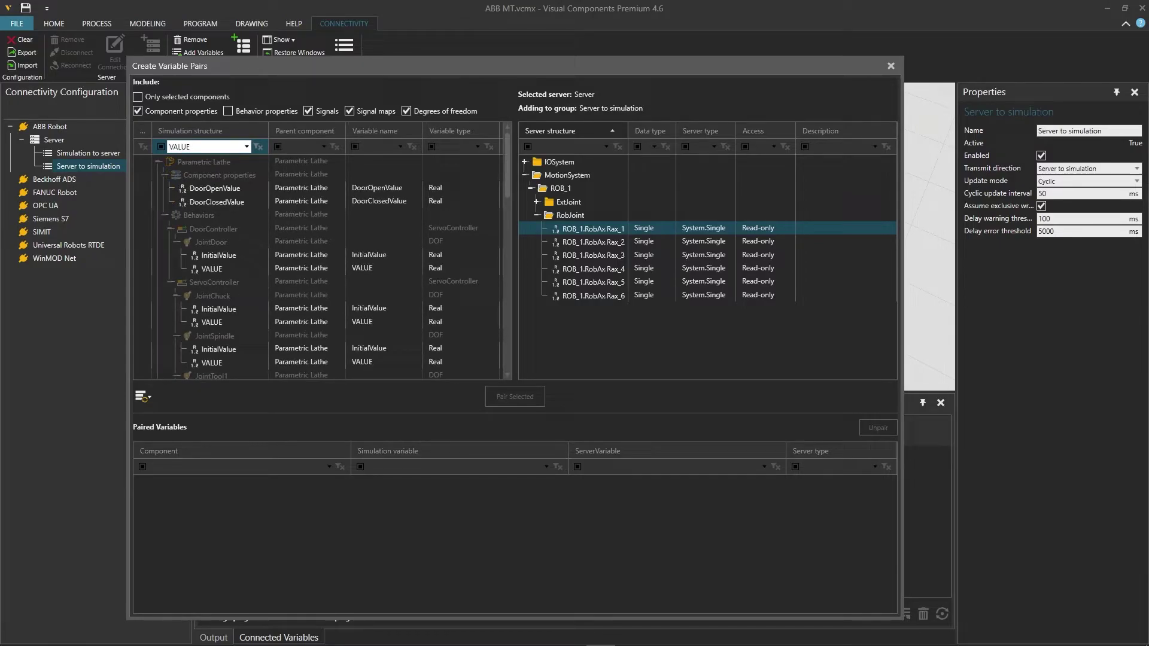
scroll(211, 234, "down", 4)
left_click(210, 231)
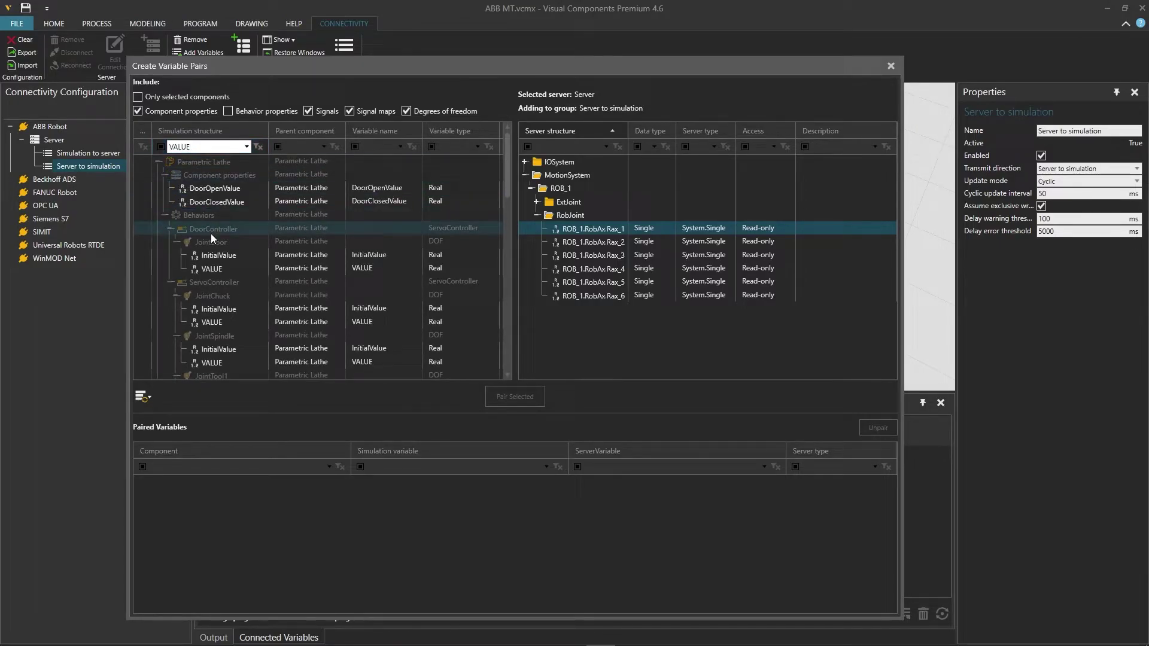
scroll(211, 233, "down", 1)
scroll(210, 234, "down", 4)
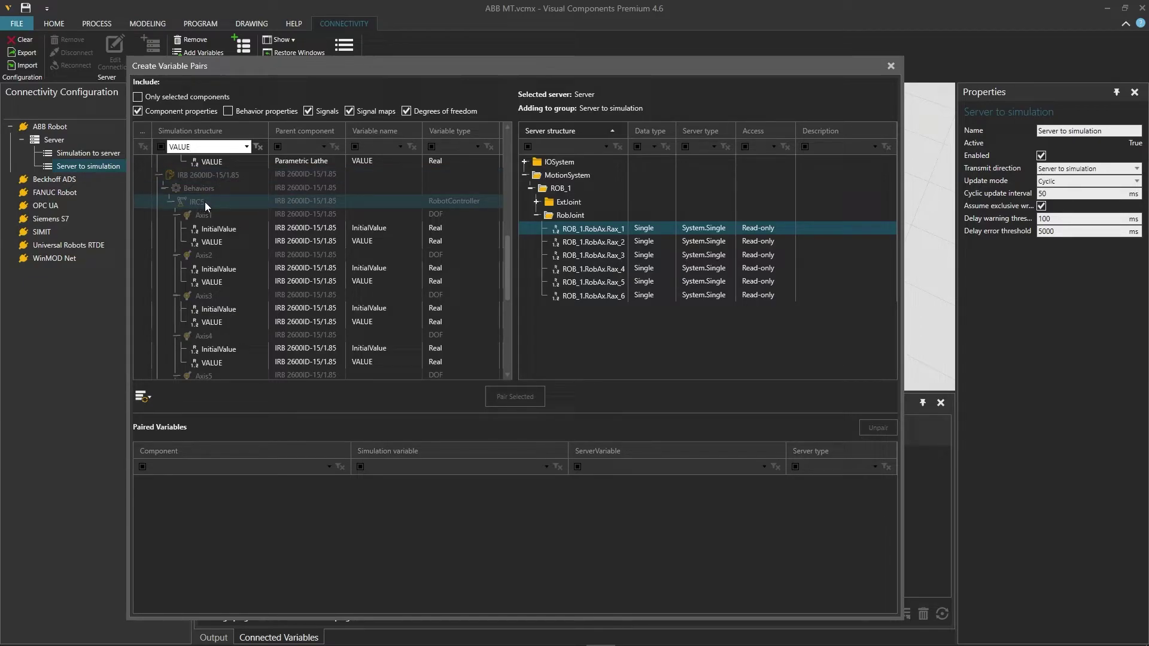
left_click(210, 241)
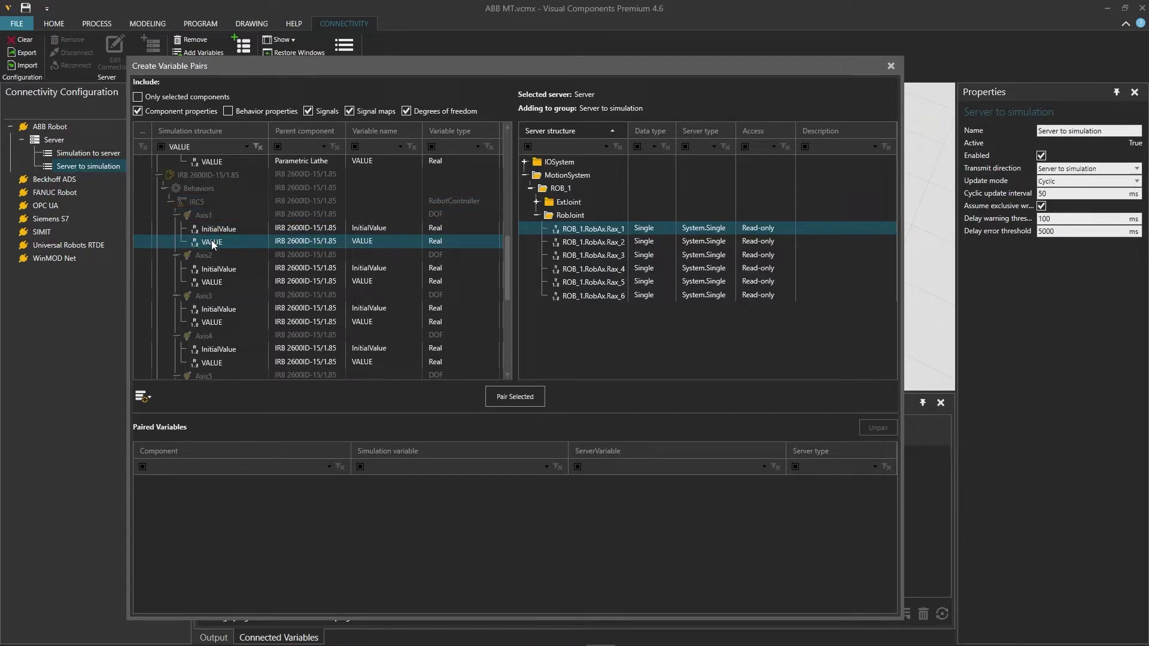
left_click(221, 280, "ctrl")
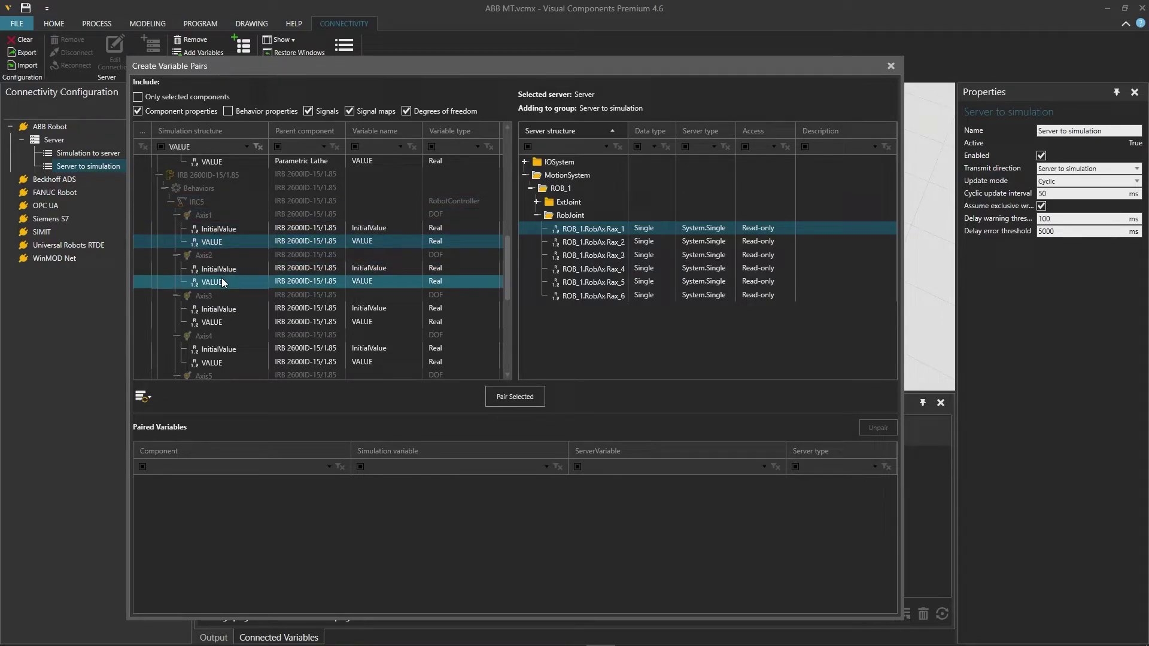
left_click(217, 324, "ctrl")
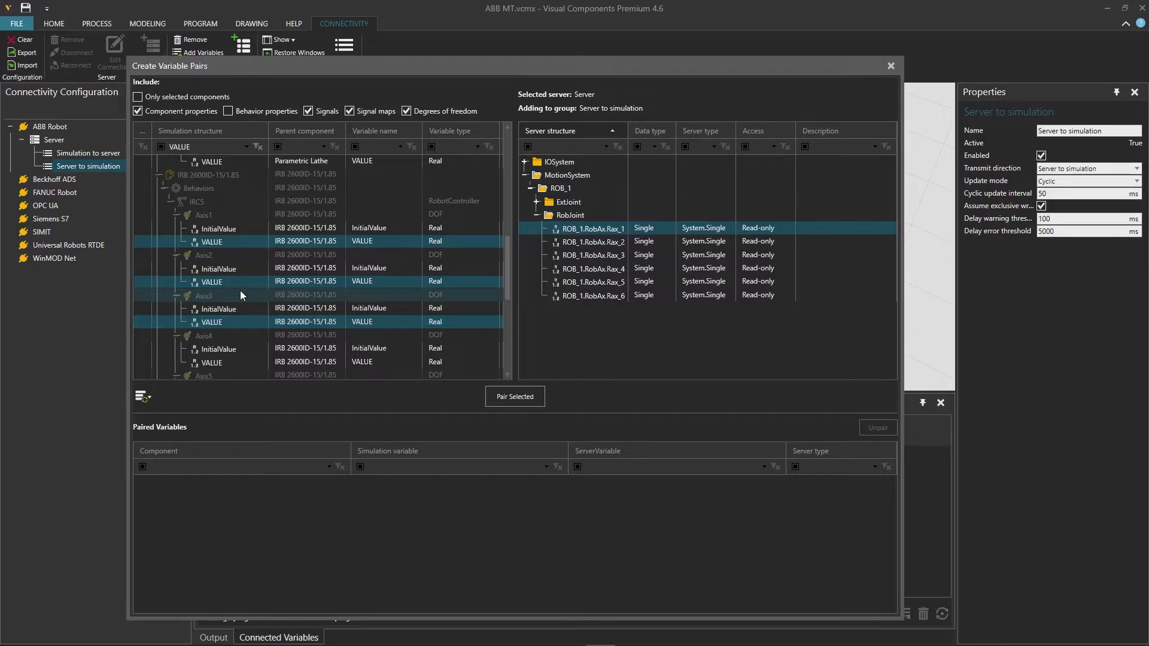
scroll(249, 272, "down", 1)
left_click(249, 272, "ctrl")
left_click(249, 272, "ctrl")
left_click(214, 321, "ctrl")
scroll(259, 272, "down", 2)
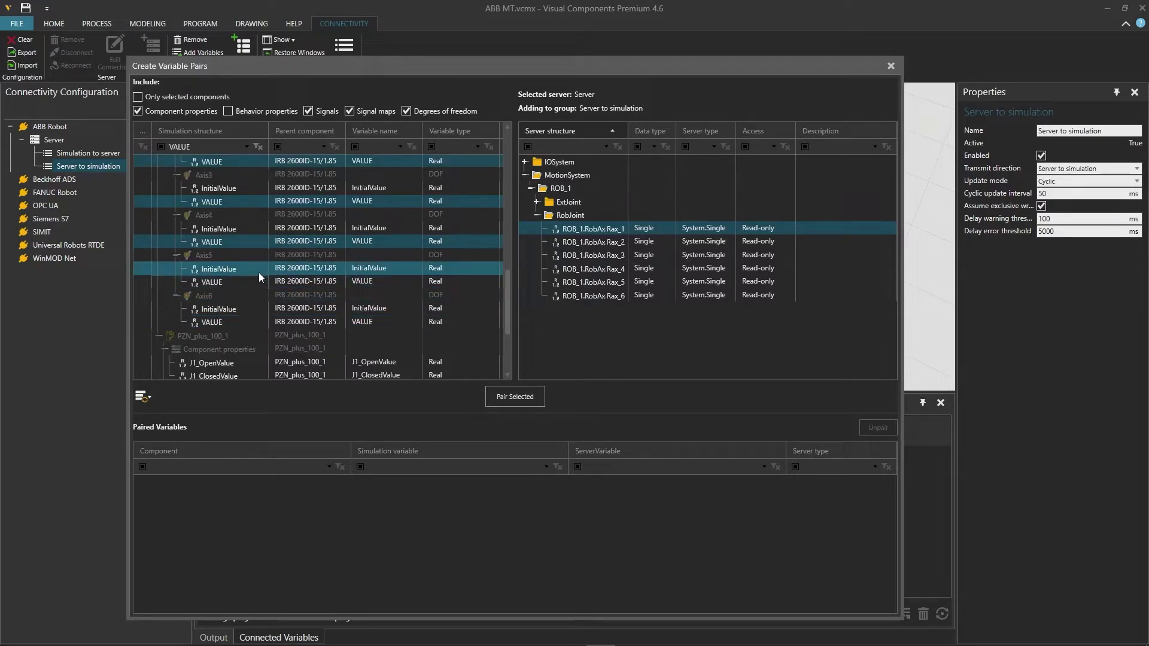
left_click(216, 282, "ctrl")
left_click(217, 322, "ctrl")
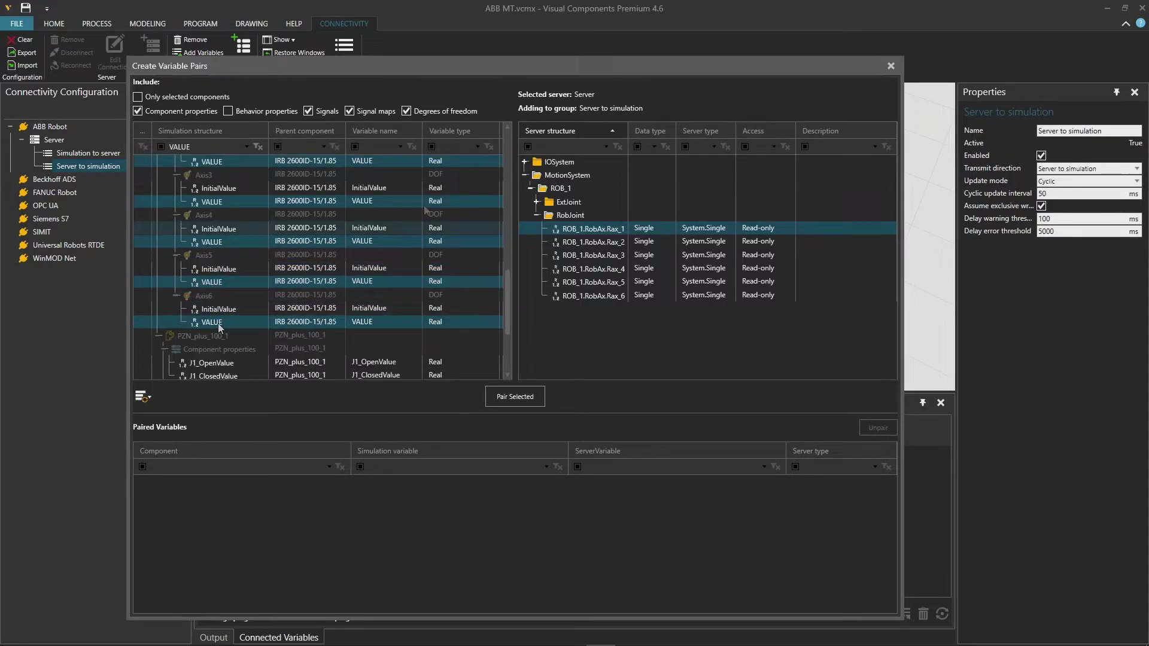
Step: Select controller joints Rax_1 through Rax_6 and pair them with the six axis values
left_click(602, 229)
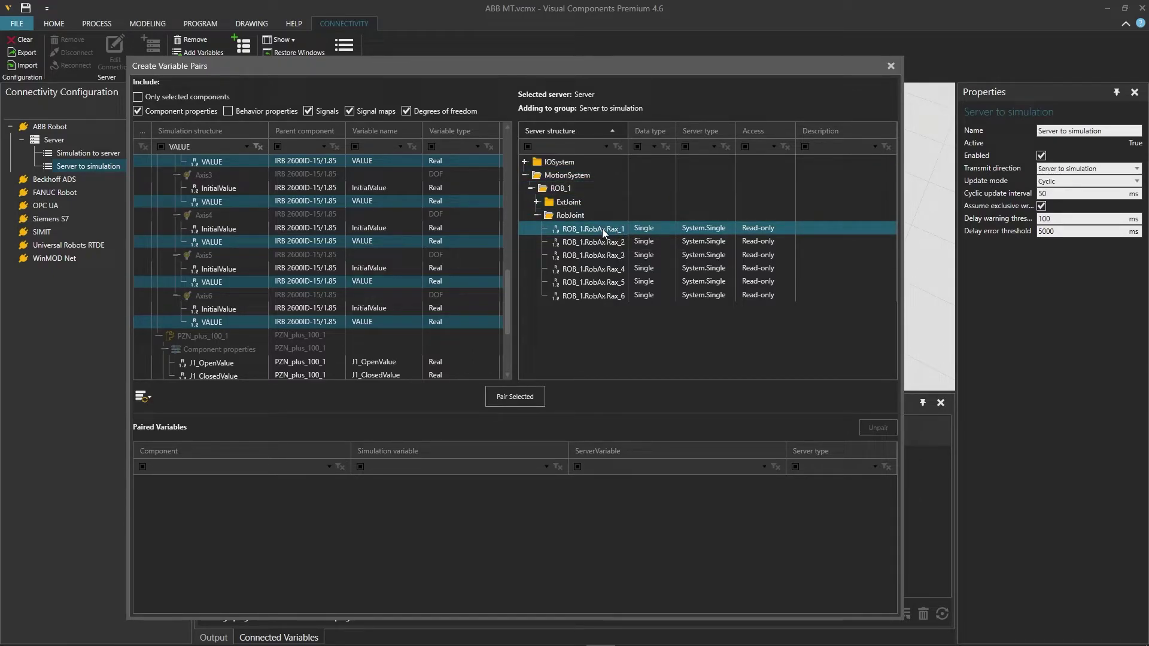
left_click(597, 295, "ctrl")
left_click(598, 296, "shift")
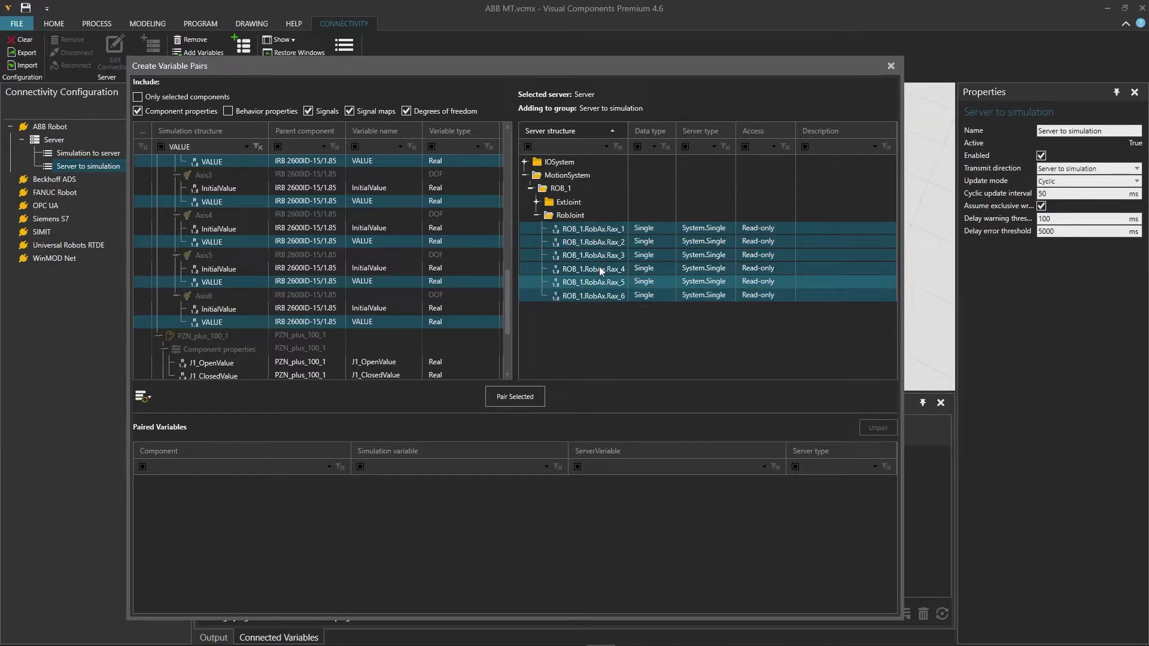
left_click(519, 398)
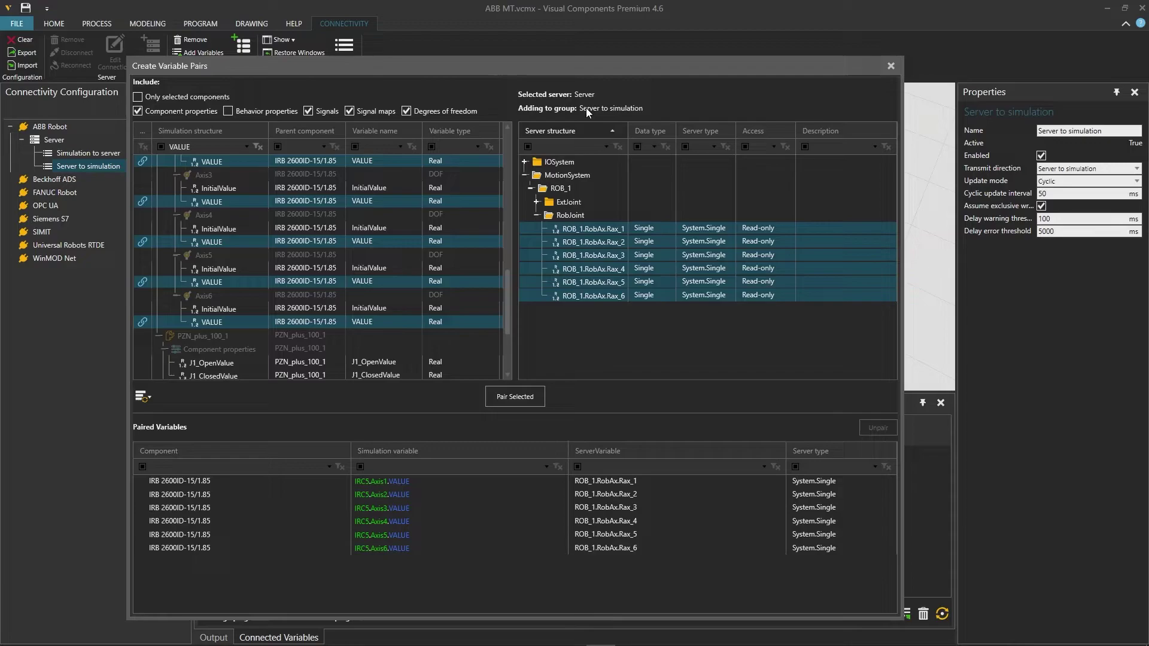
Step: Collapse MotionSystem and expand IOSystem to list R1's di and do Boolean signals
left_click(525, 177)
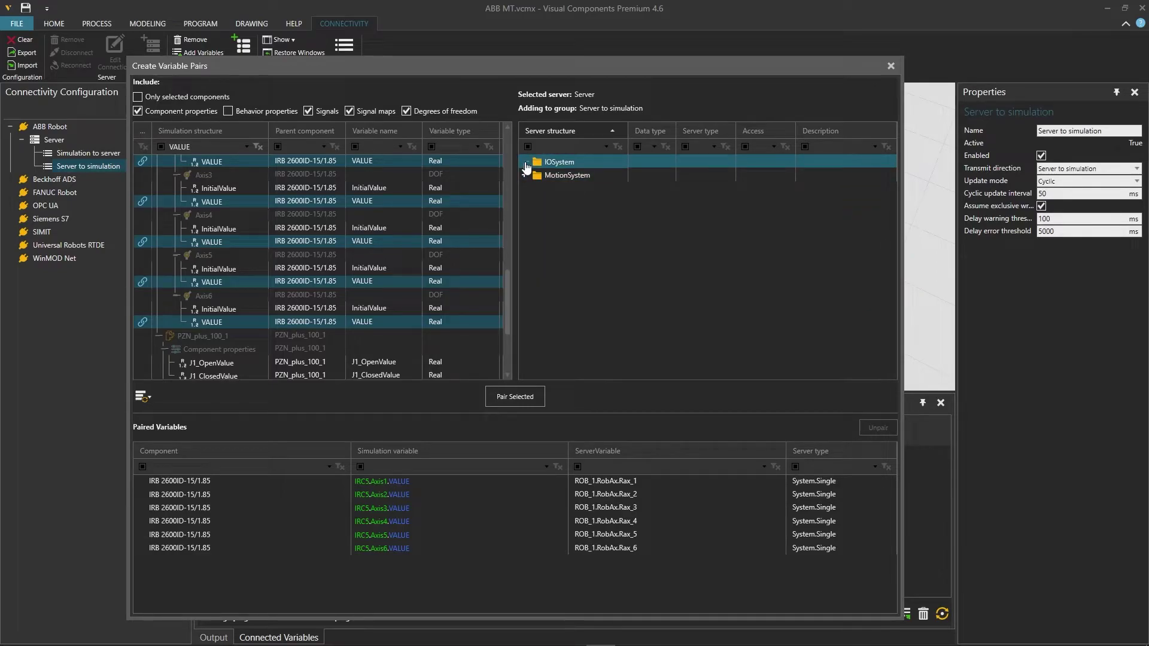
left_click(526, 163)
scroll(578, 269, "down", 3)
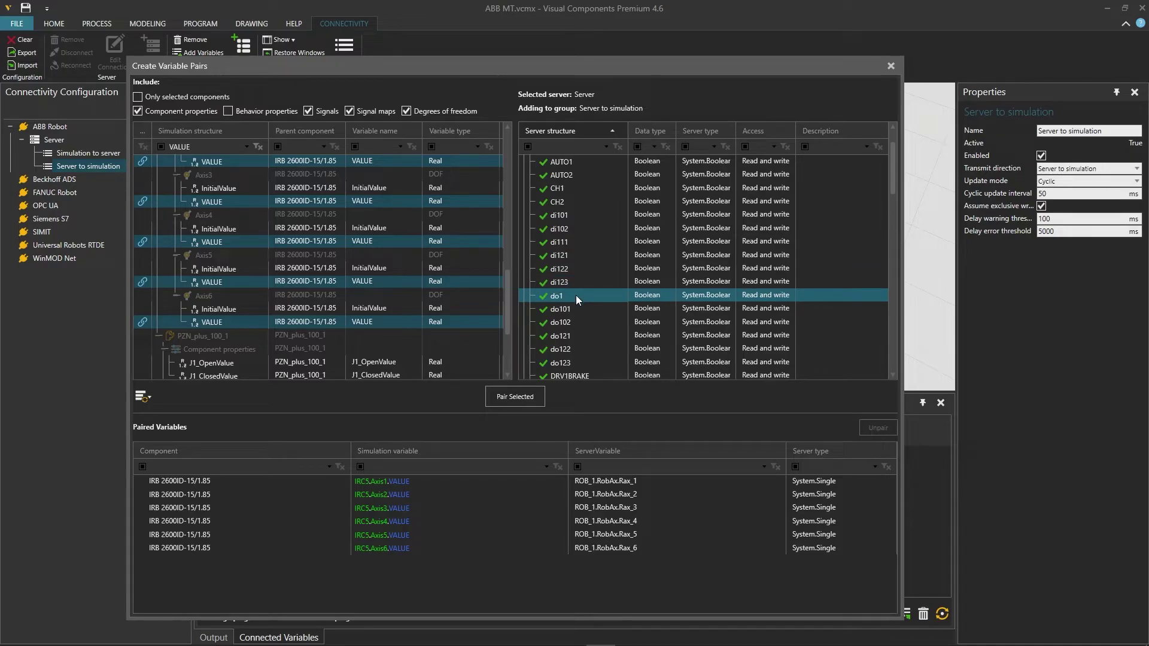
scroll(575, 293, "down", 1)
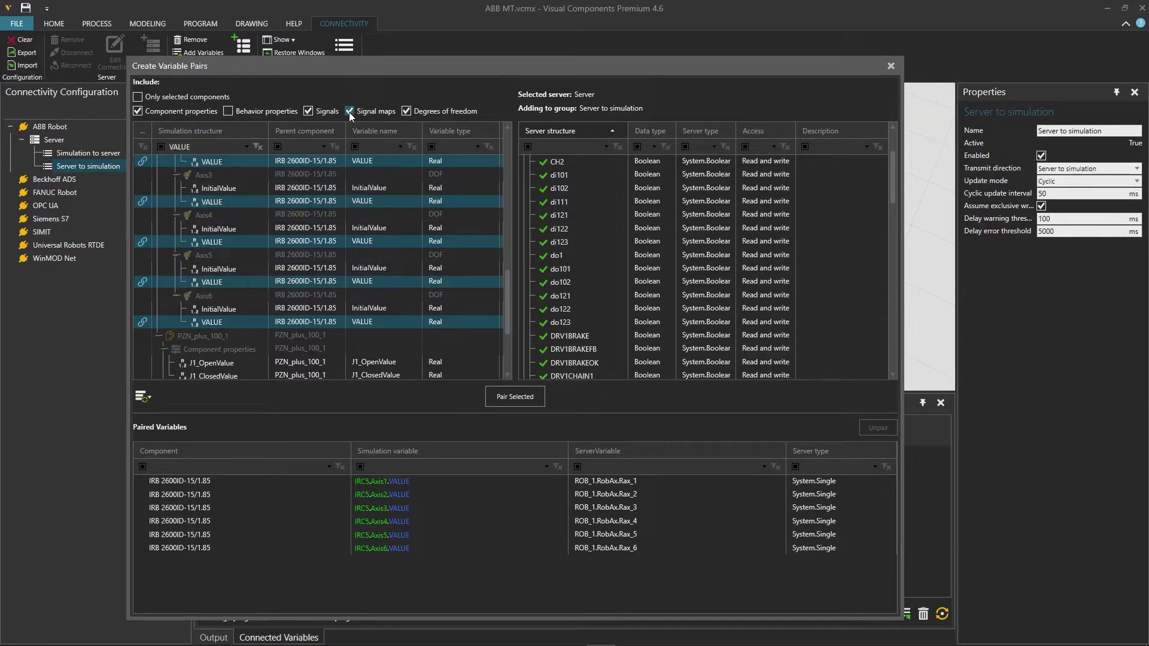
scroll(261, 192, "up", 3)
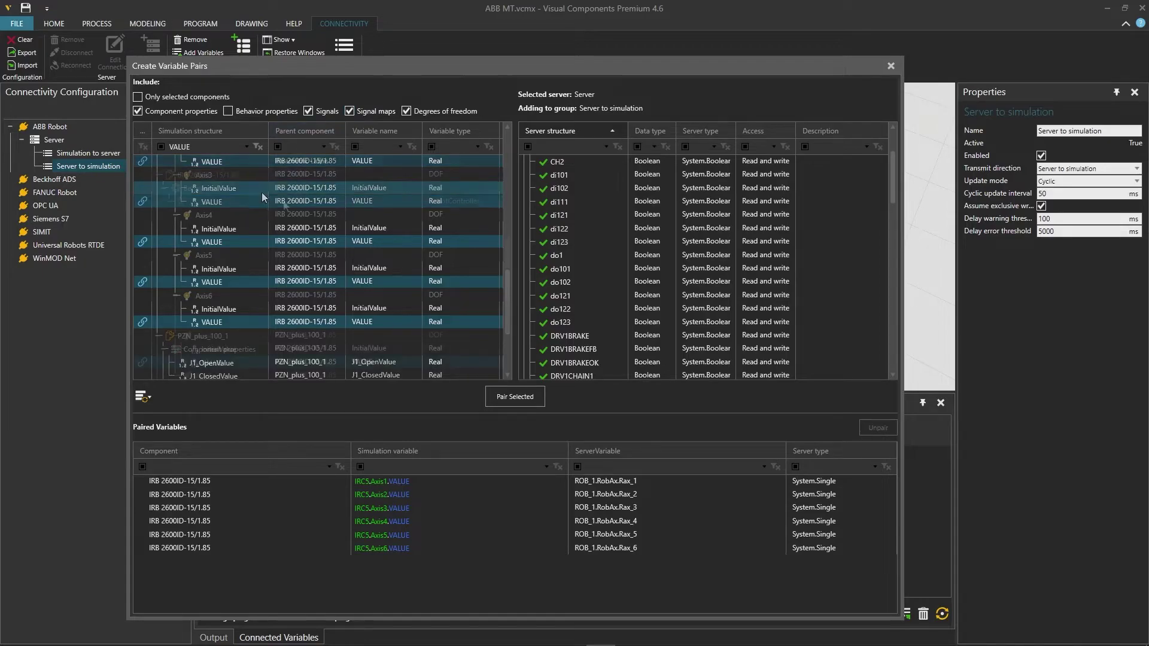
Step: Clear the VALUE filter and expand the IRB 2600ID-15/1.85 robot's Outputs signals
left_click(191, 146)
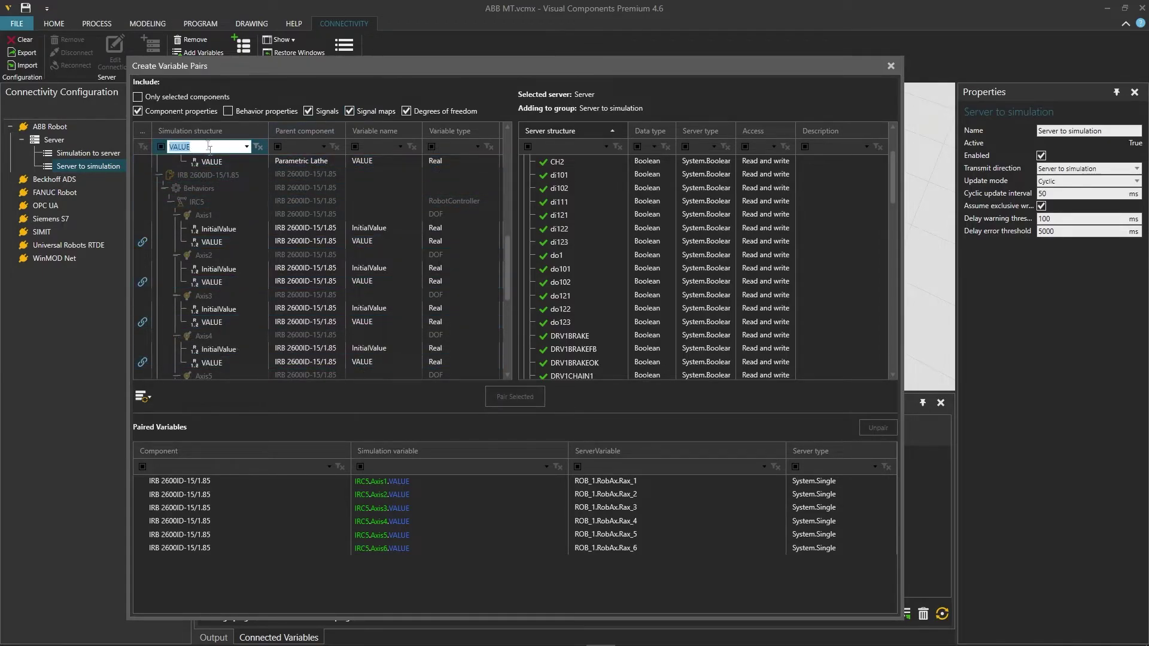
key("BackSpace")
left_click(169, 242)
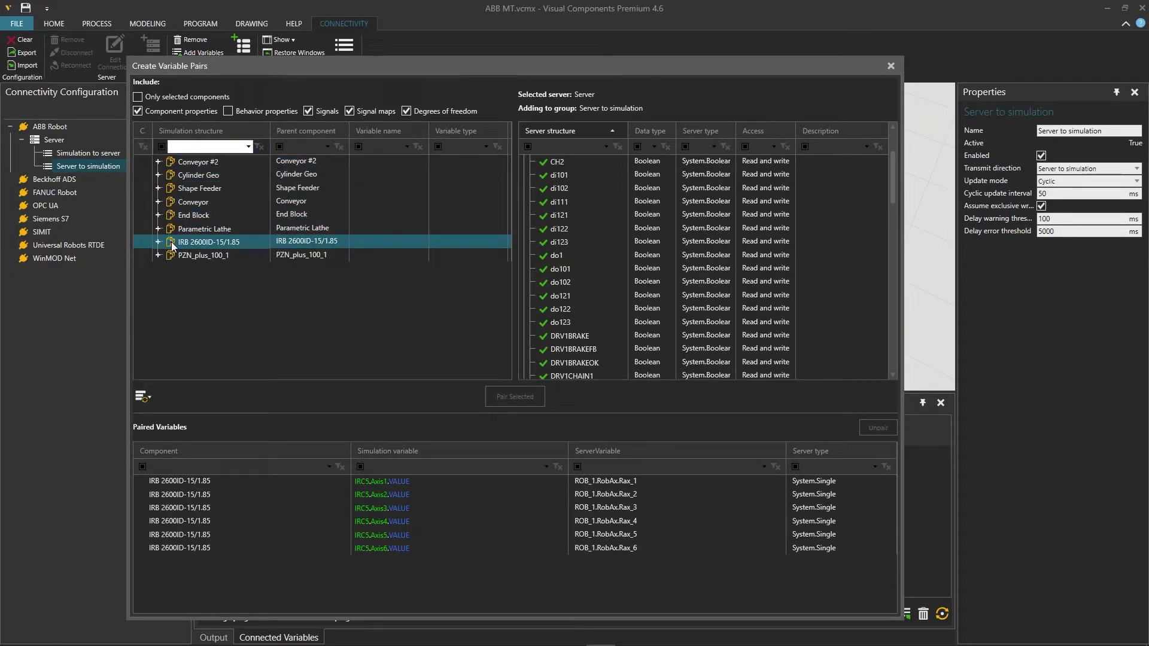
left_click(159, 243)
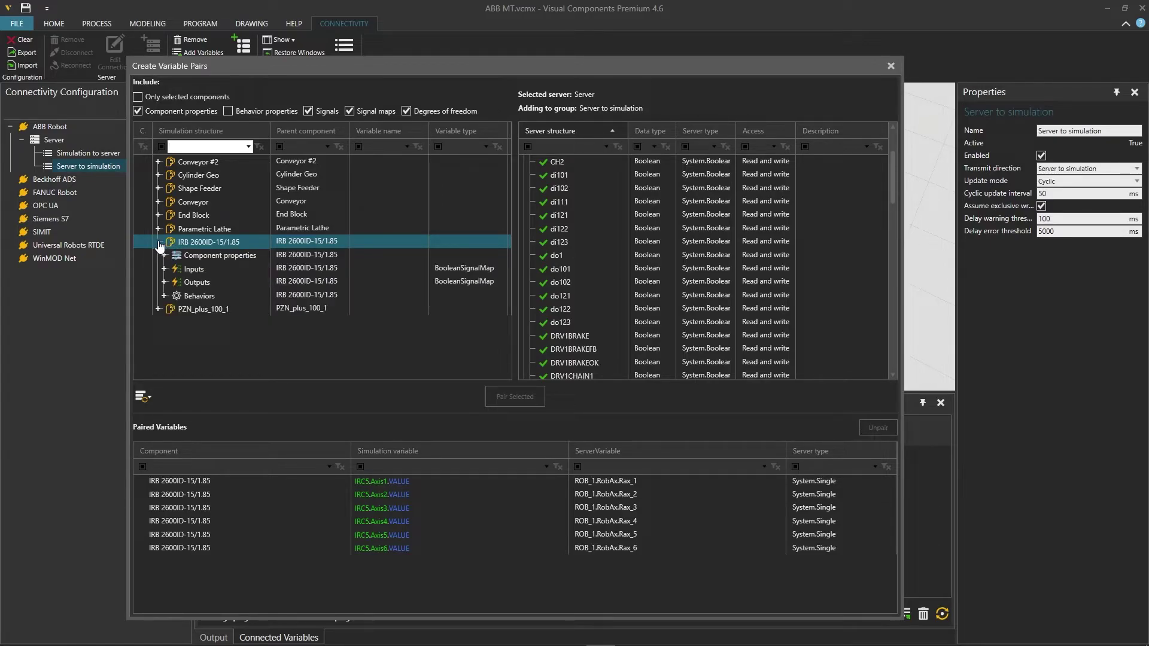
left_click(197, 269)
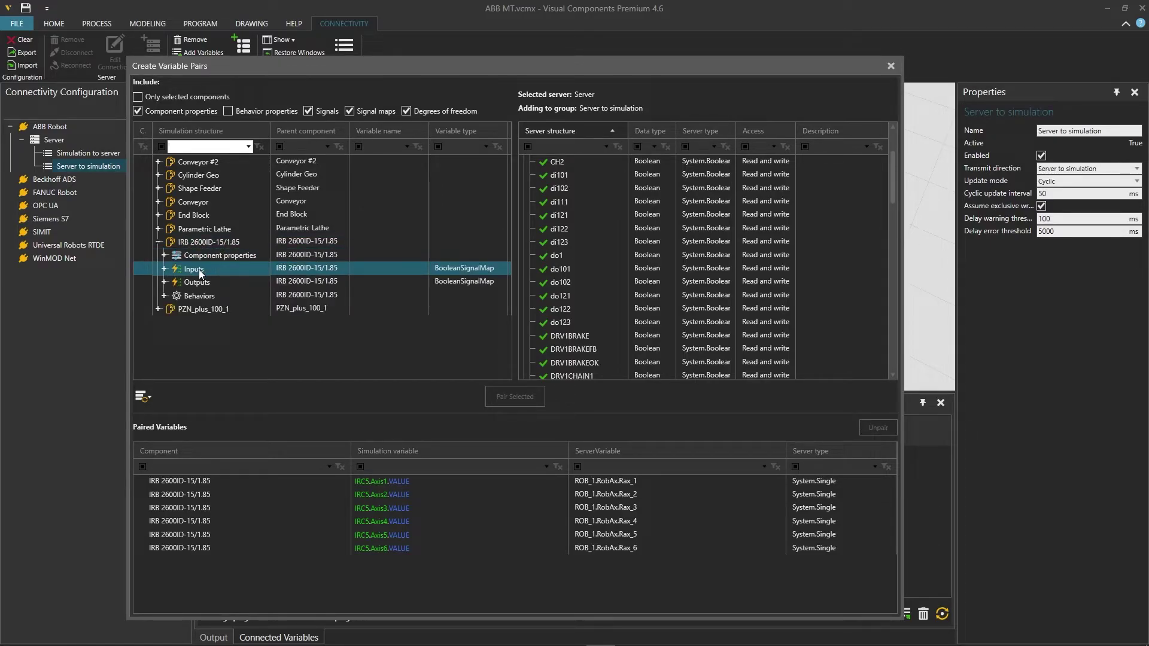
left_click(198, 282)
left_click(164, 282)
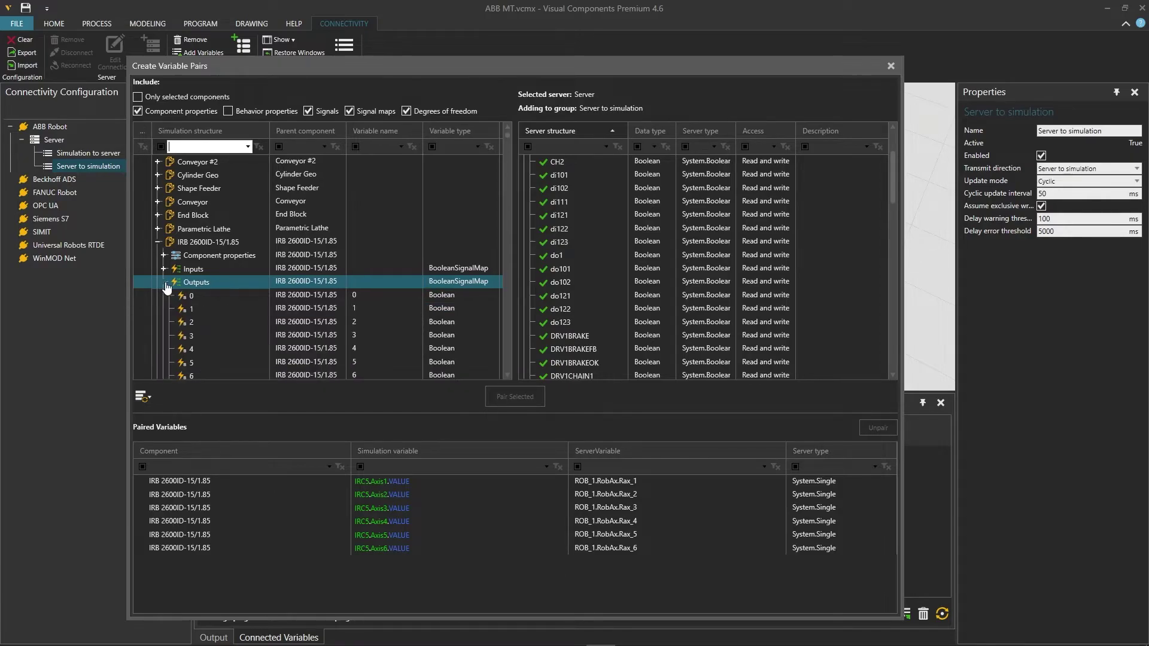
Step: Pair robot output signal 1 with controller digital output do1
left_click(225, 252)
scroll(225, 243, "down", 1)
left_click(237, 233)
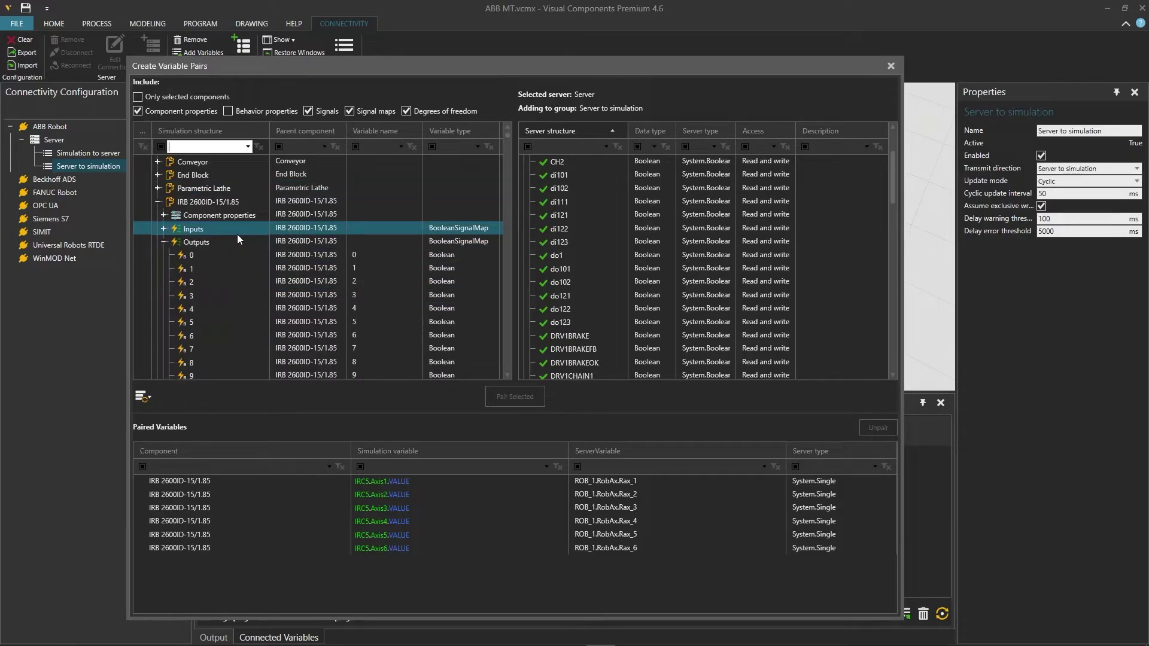
left_click_drag(237, 235, 210, 268)
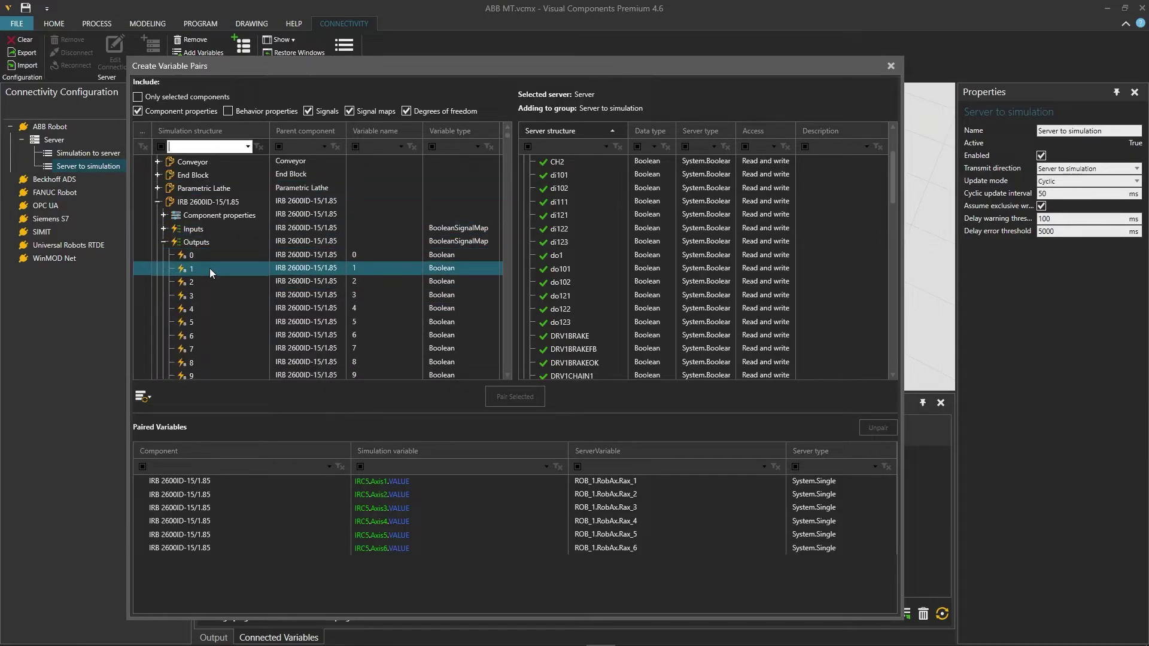
left_click(573, 253)
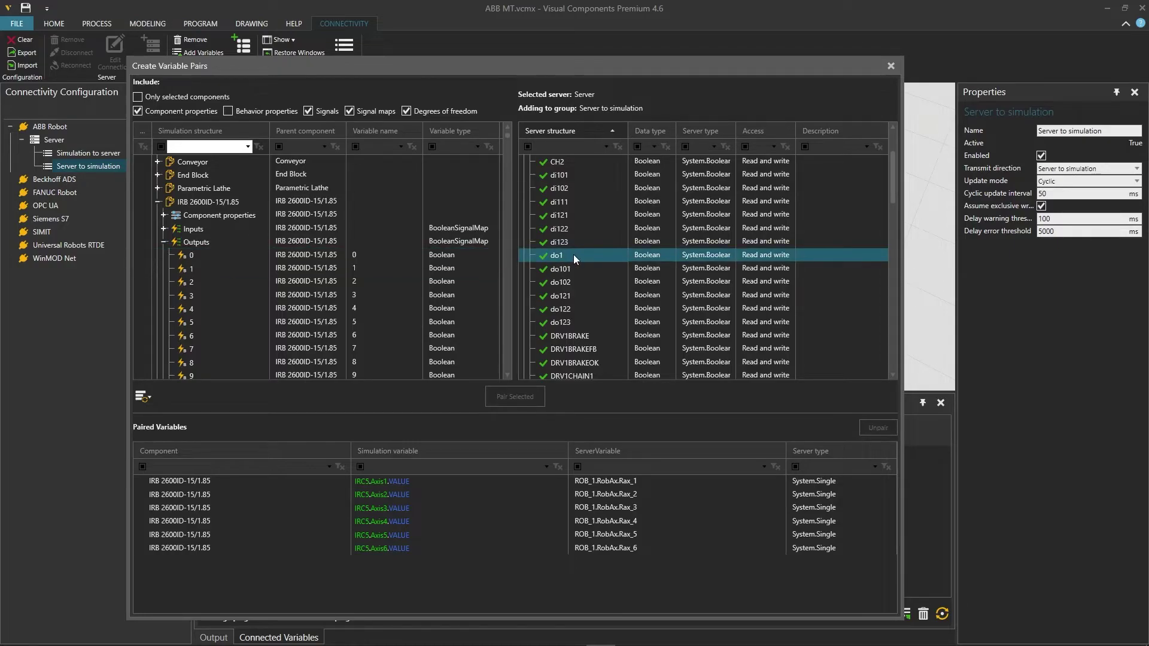
left_click(228, 270)
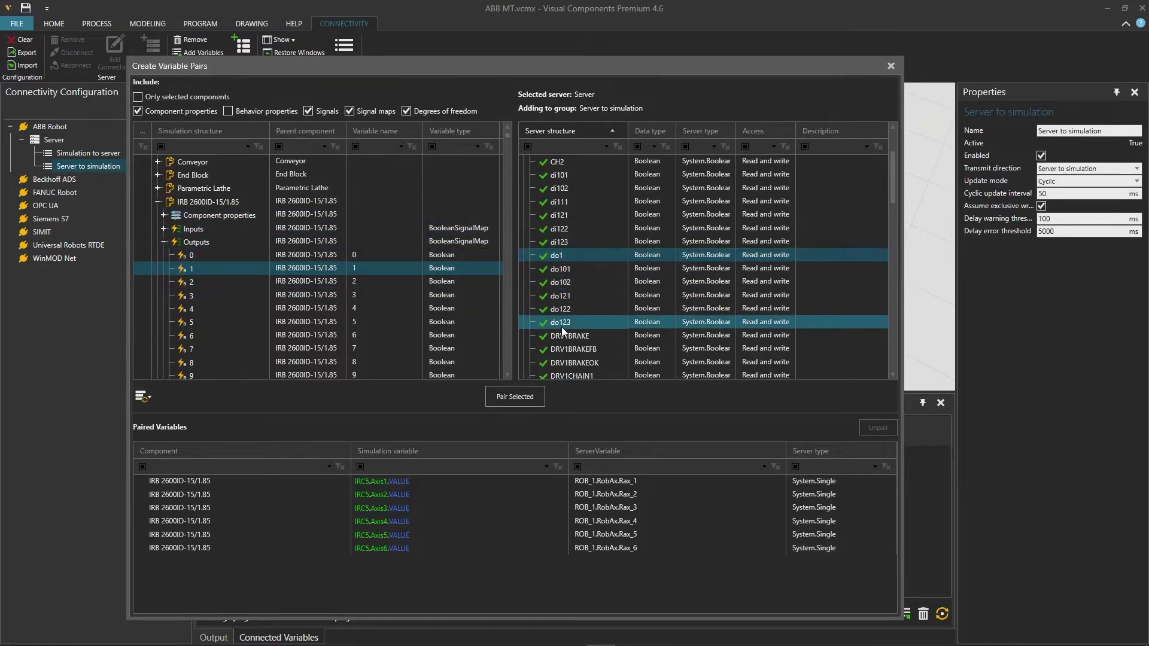
left_click(535, 399)
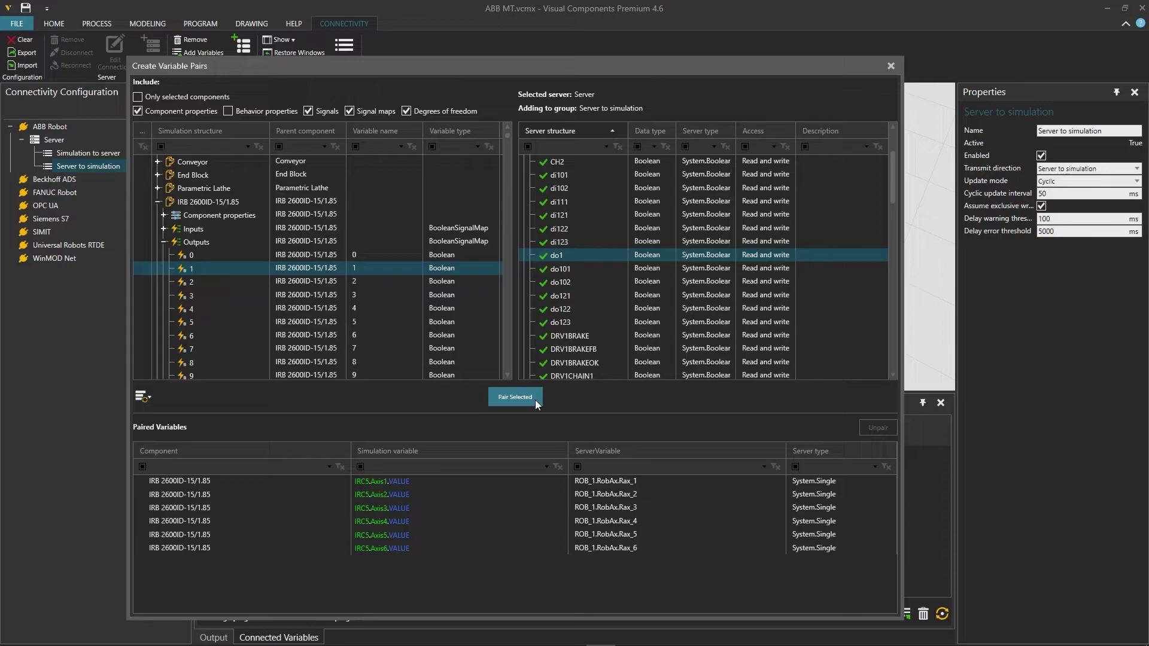
Step: Select controller outputs do101 through do123 in the server list
left_click(571, 269)
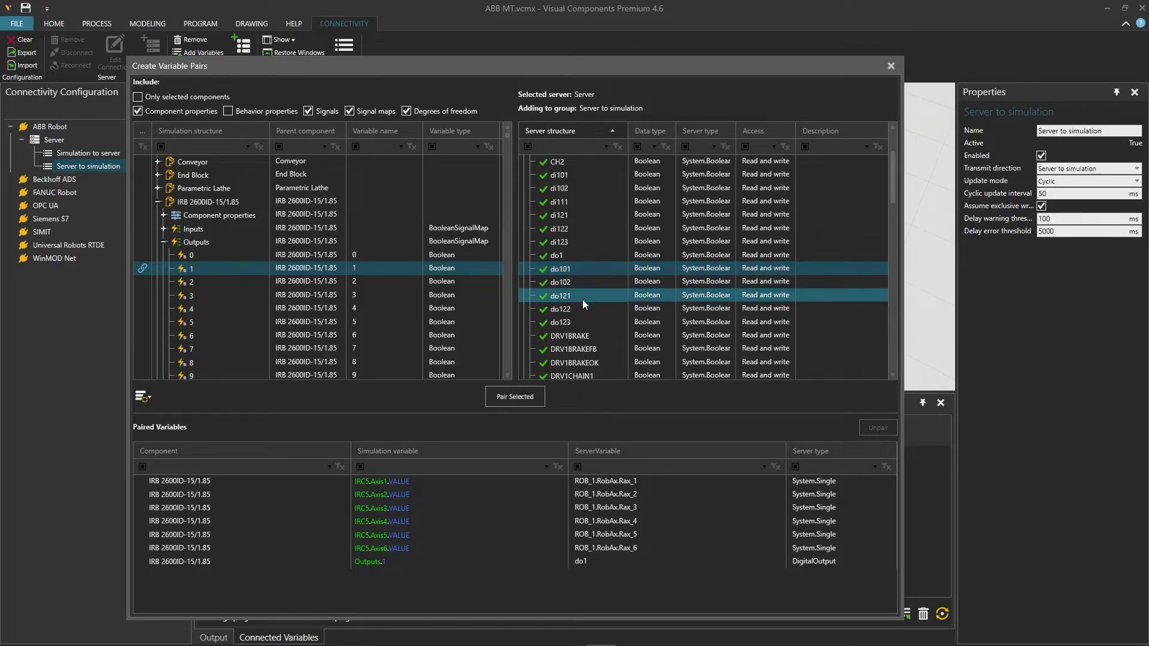
left_click(575, 320, "shift")
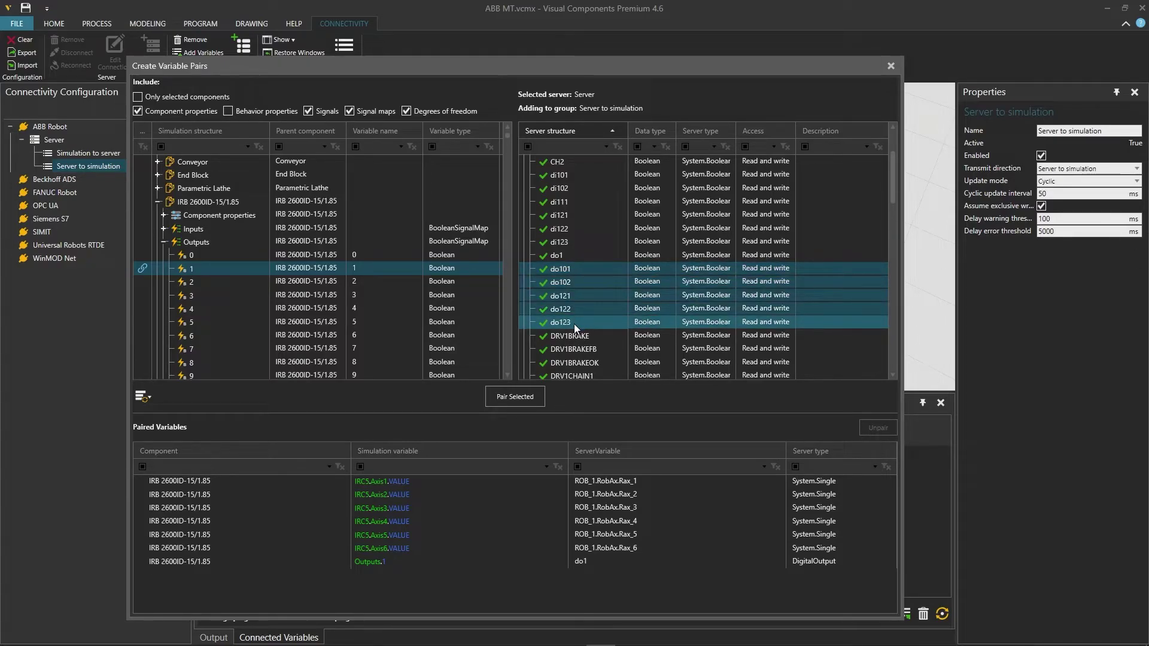
scroll(251, 311, "down", 3)
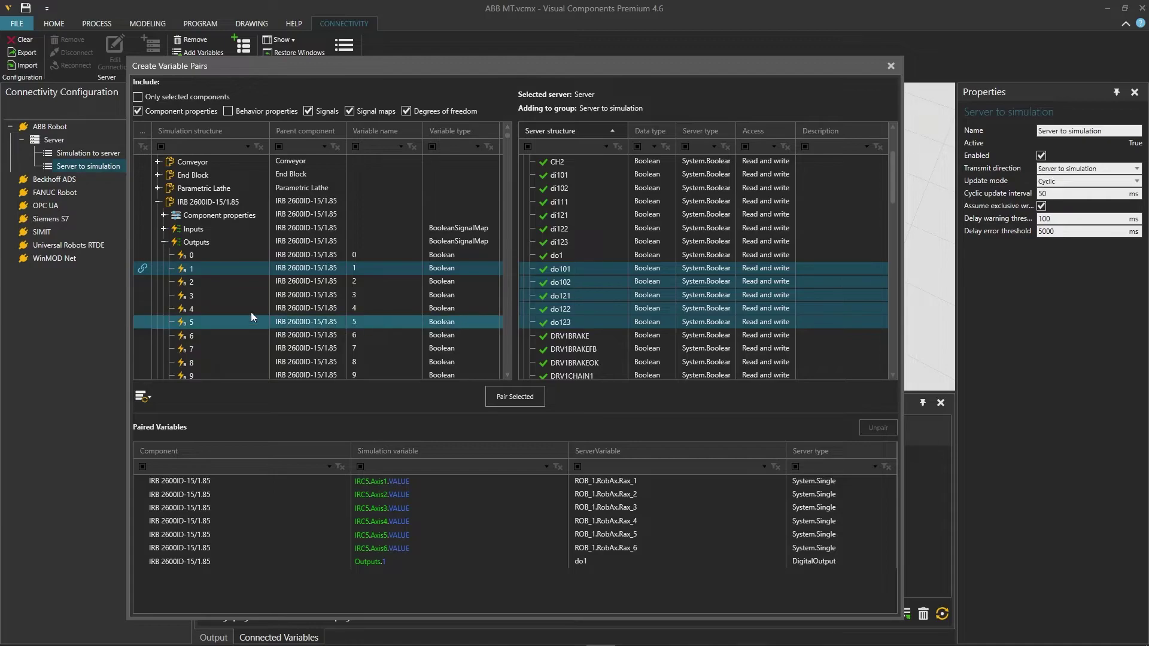
left_click(250, 311)
scroll(238, 308, "down", 2)
scroll(213, 261, "down", 20)
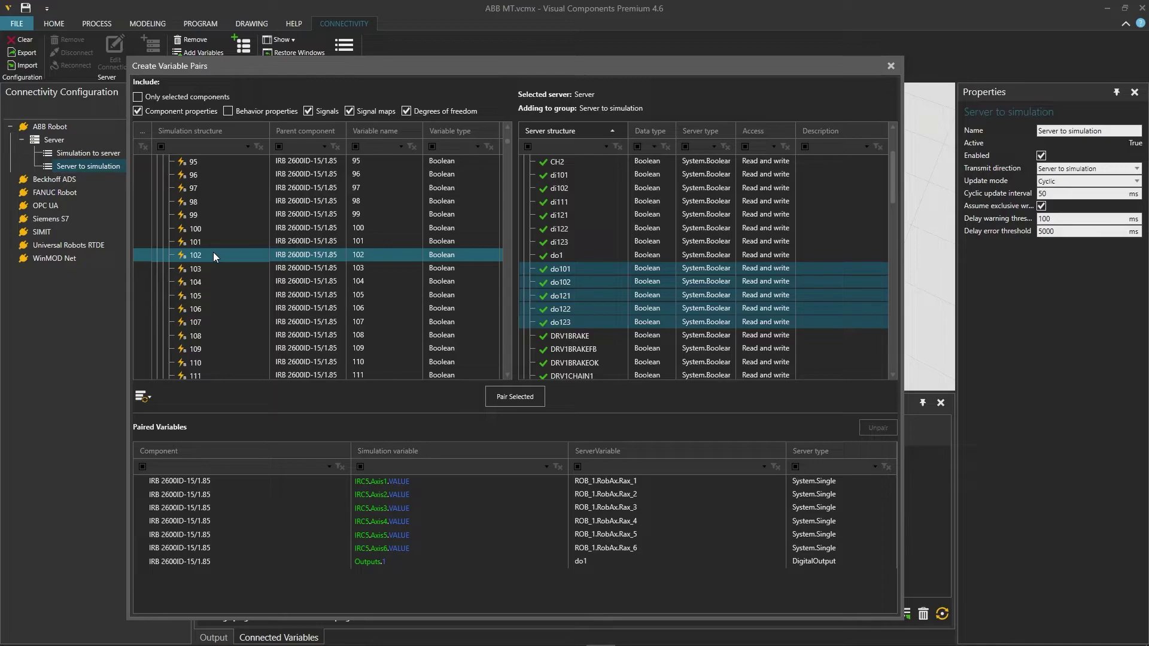
Step: Select robot outputs 101, 102, 121, 122 and 123 and pair them with do101–do123
left_click(204, 243)
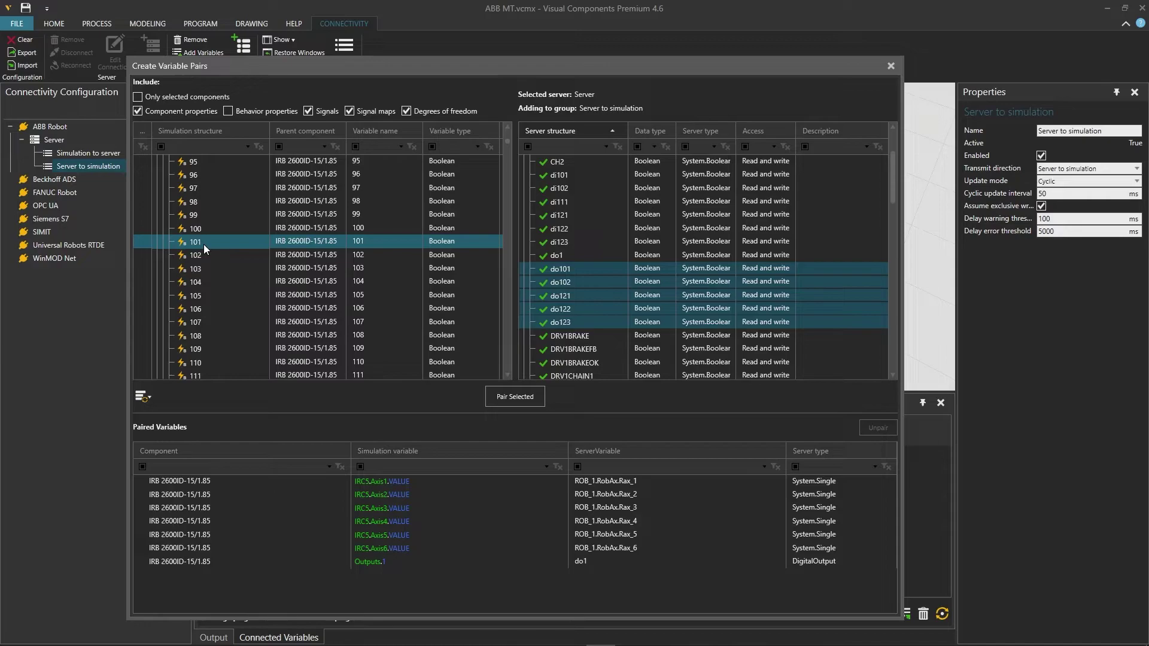
left_click(214, 256, "shift")
scroll(210, 357, "down", 4)
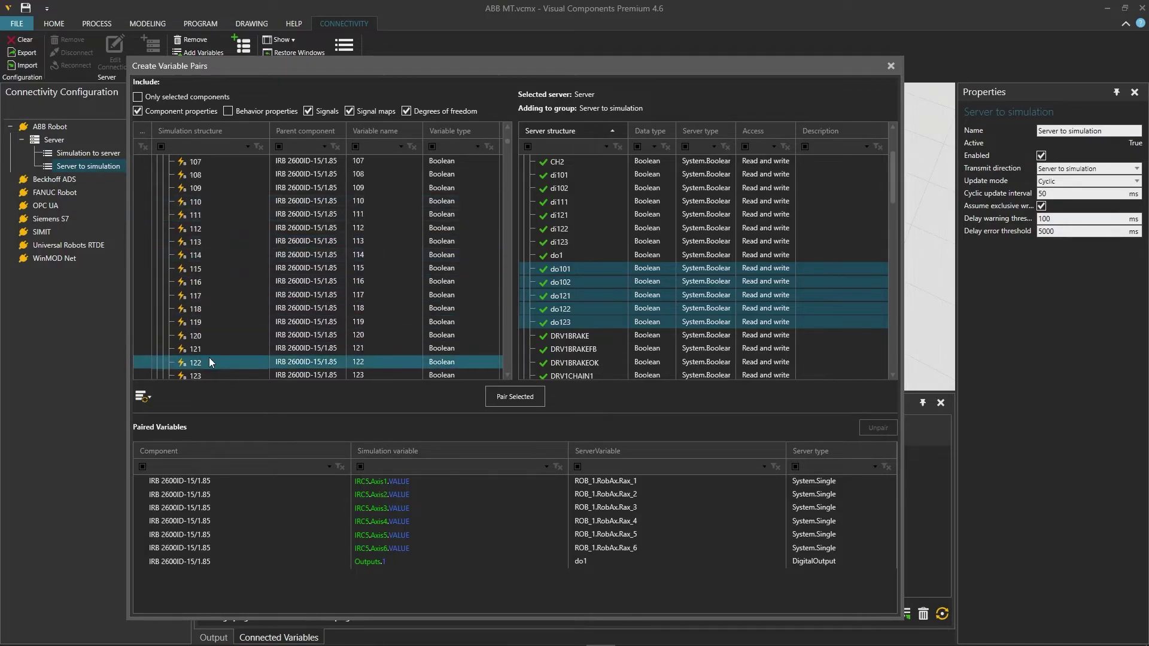
left_click(210, 349)
scroll(214, 324, "down", 2)
left_click(202, 282, "shift")
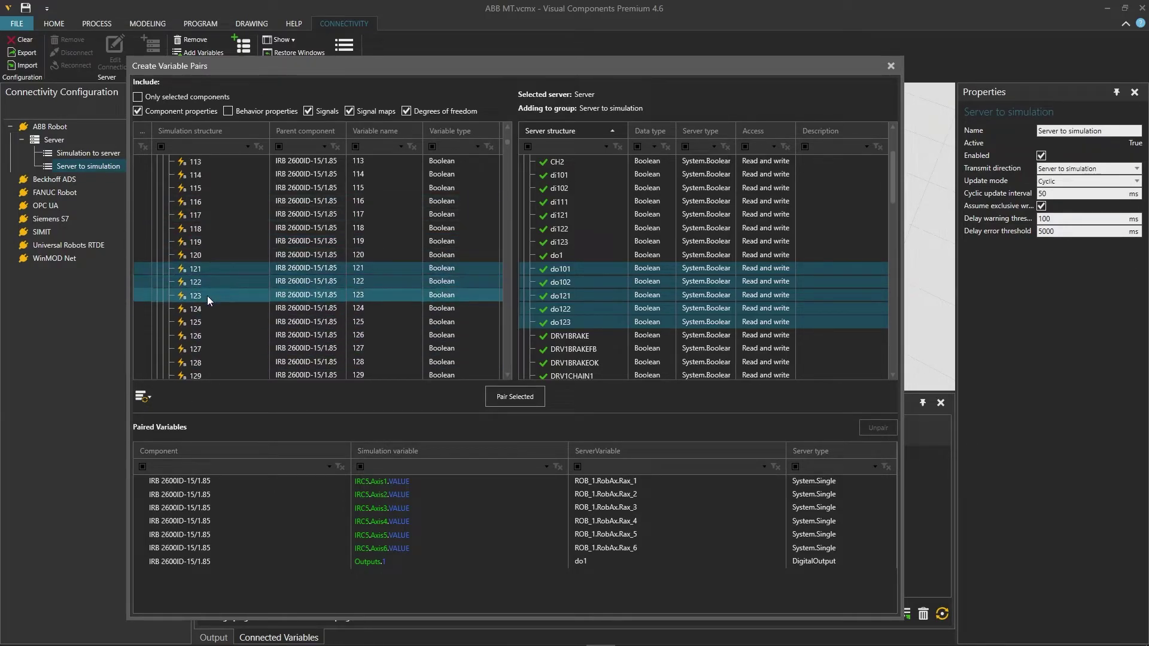
left_click(480, 293, "shift")
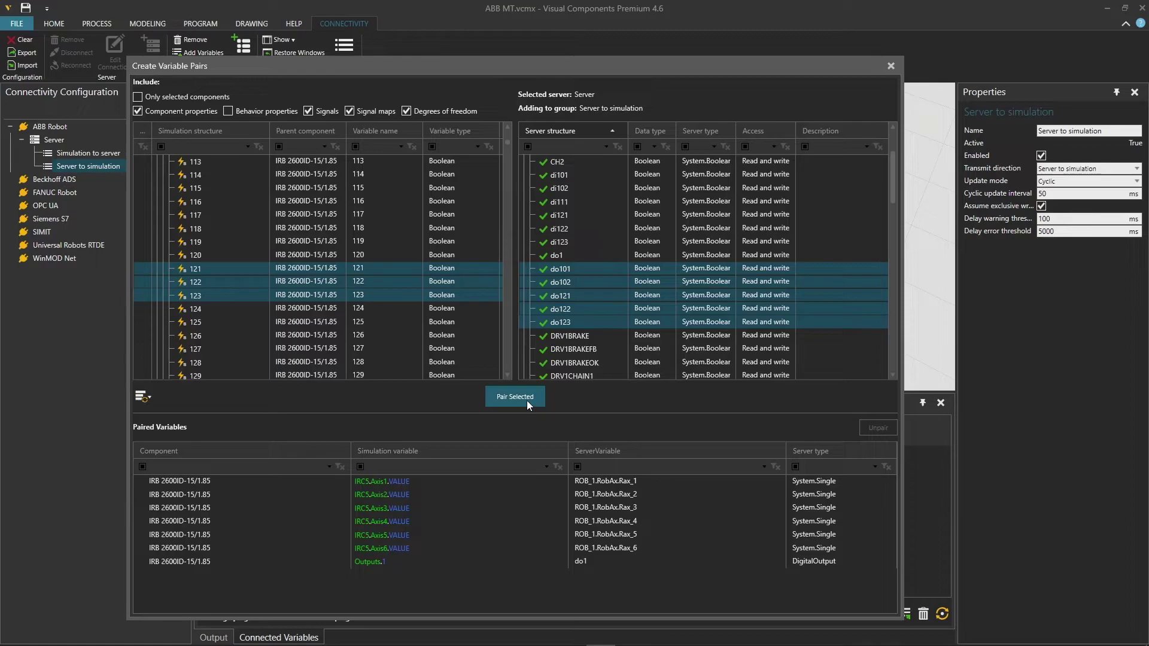
left_click(523, 397)
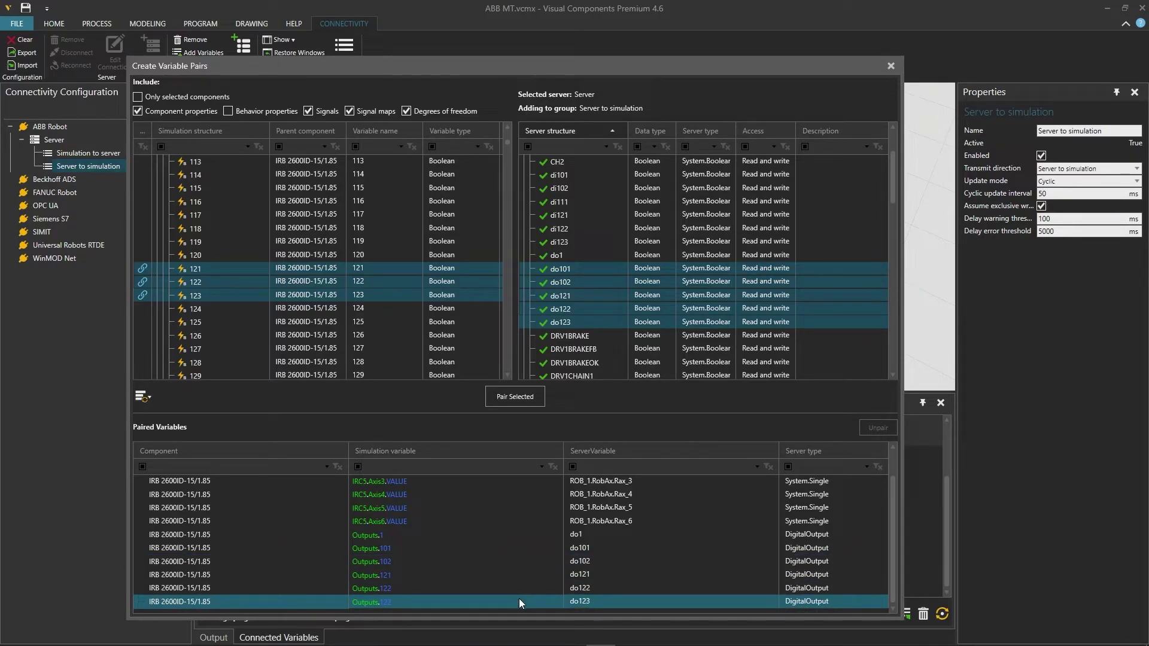
scroll(519, 580, "up", 1)
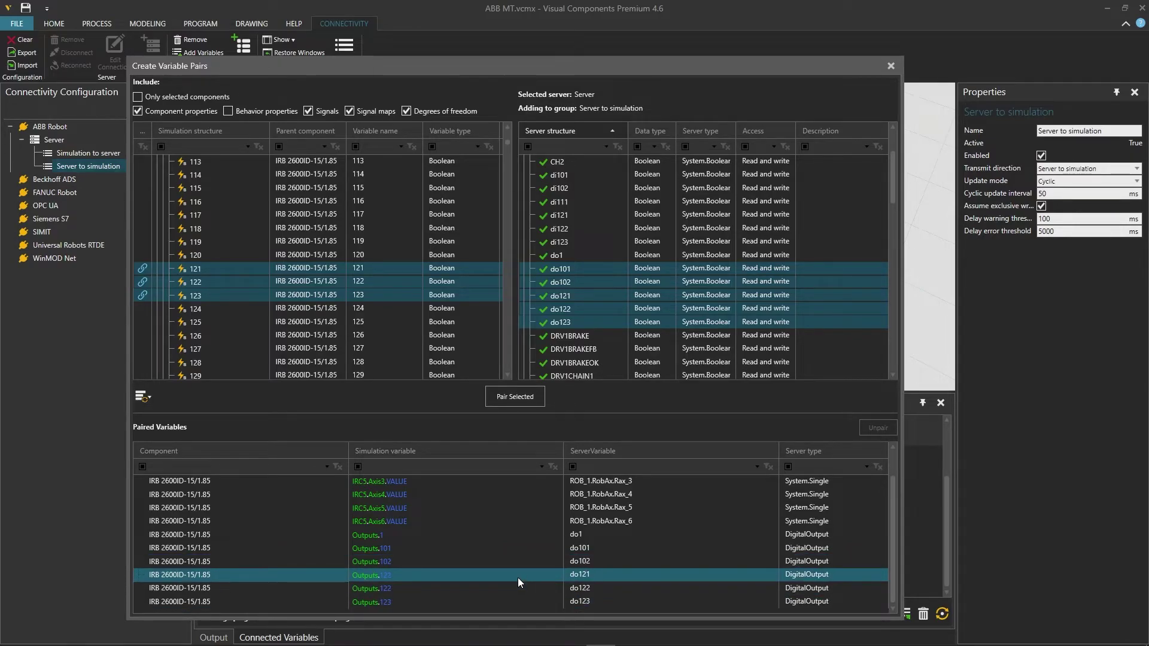
Step: In Simulation to server, show the robot's Inputs and select server signals di101 through di123
left_click(82, 152)
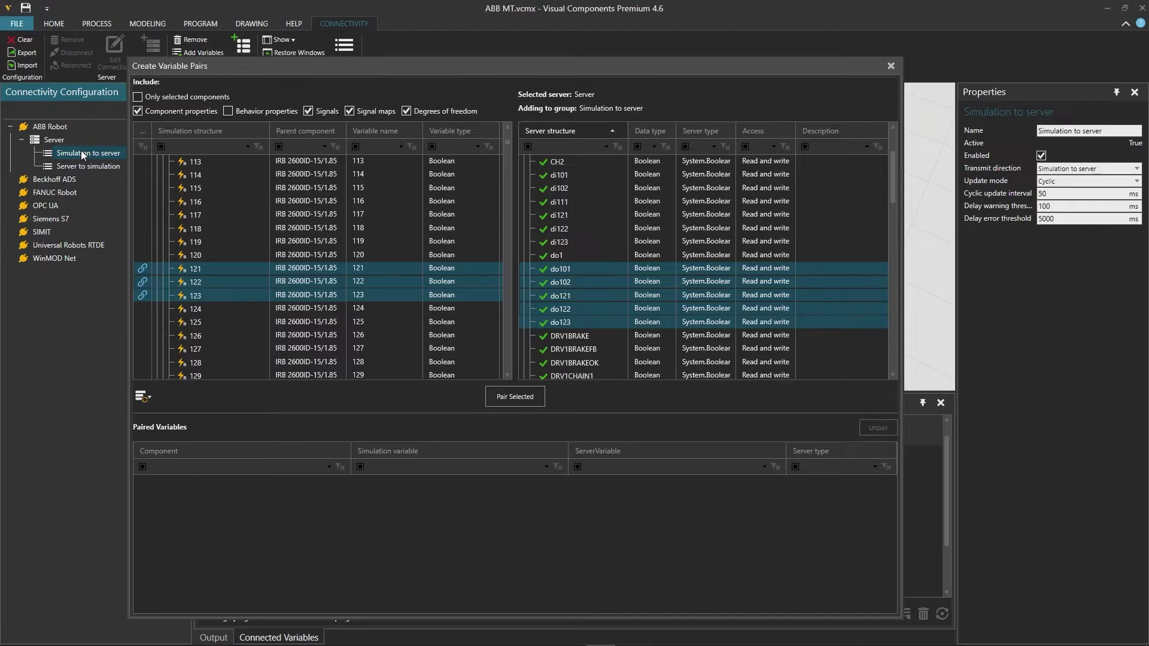
scroll(658, 269, "up", 1)
scroll(302, 258, "up", 7)
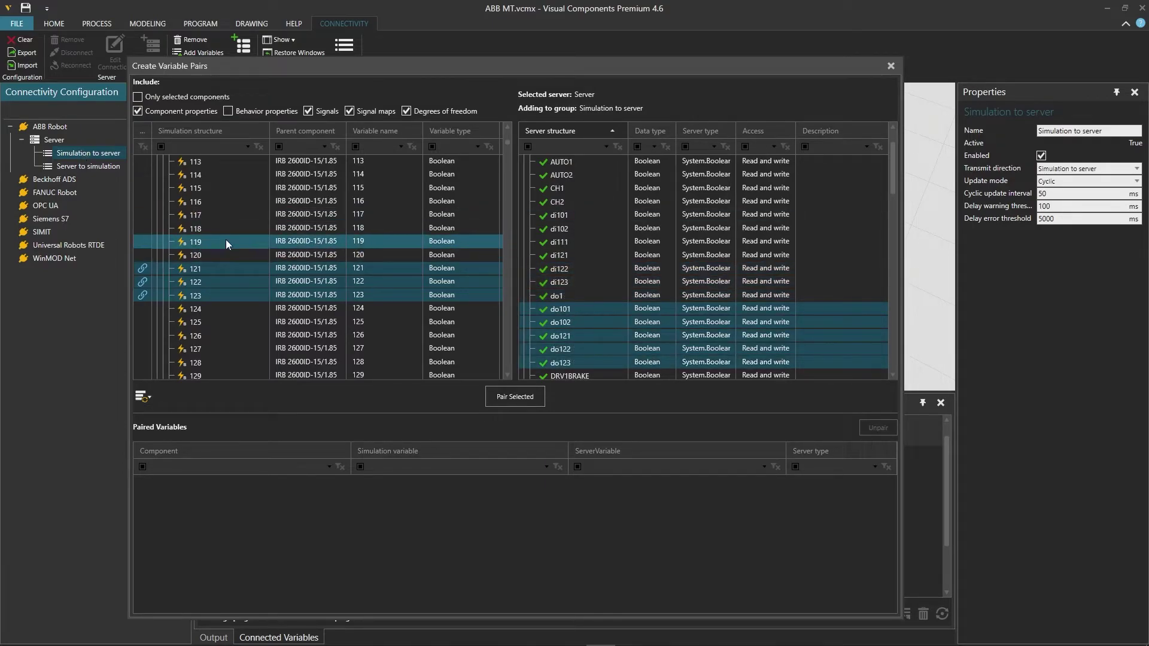
scroll(210, 237, "up", 20)
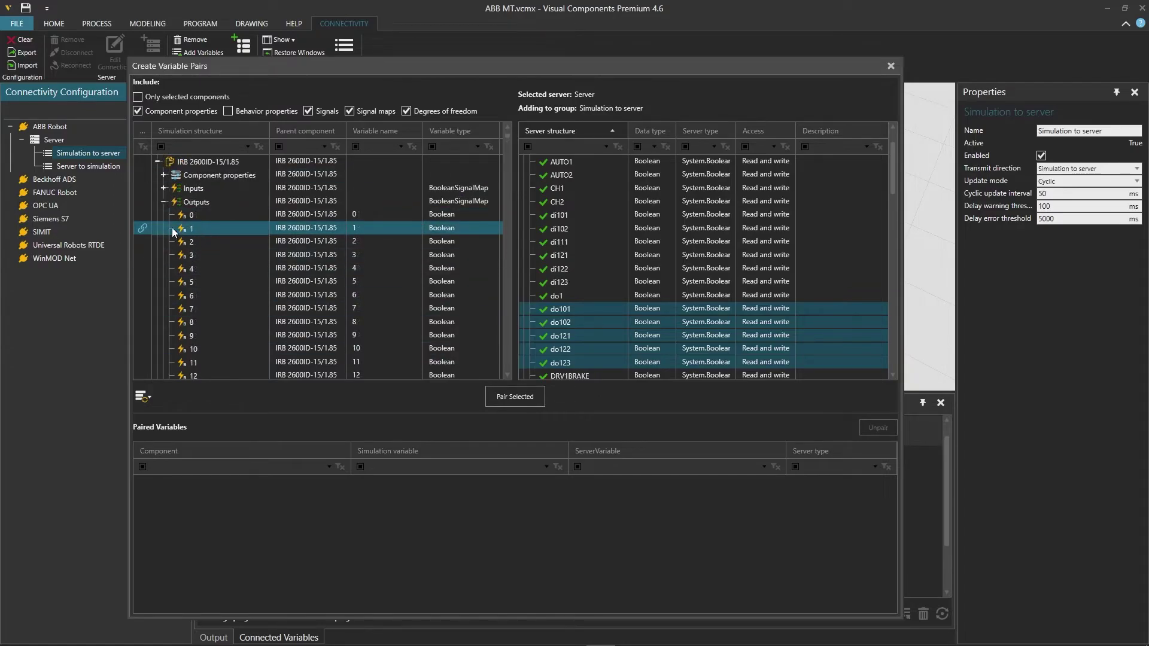
left_click(164, 203)
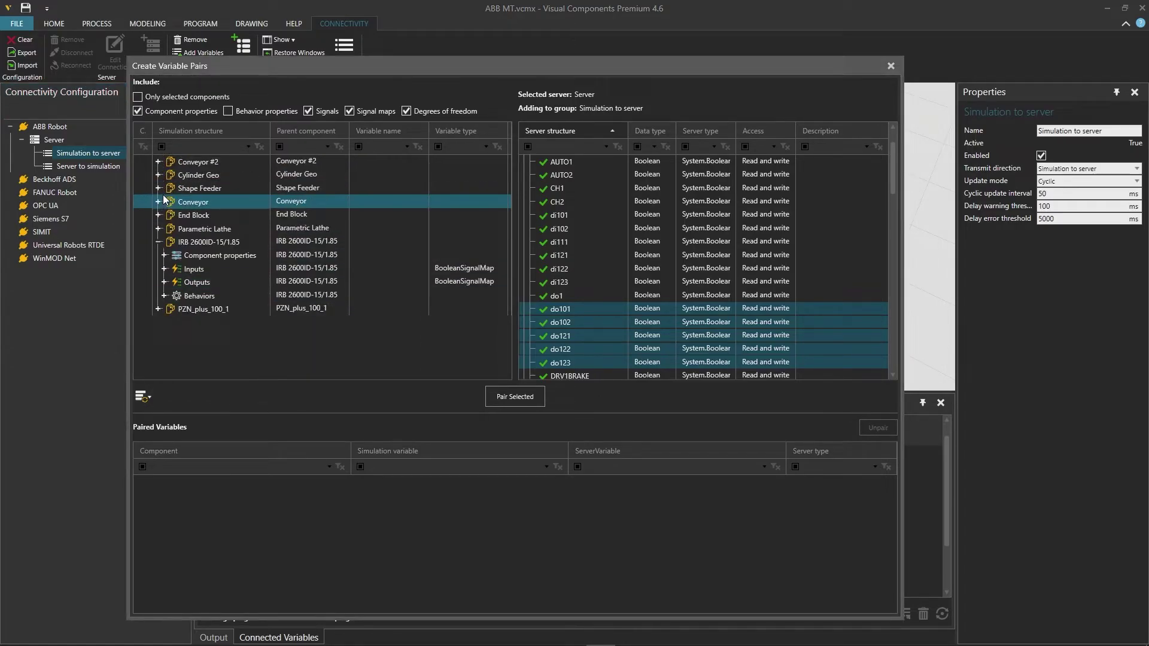
left_click(164, 269)
scroll(205, 272, "down", 2)
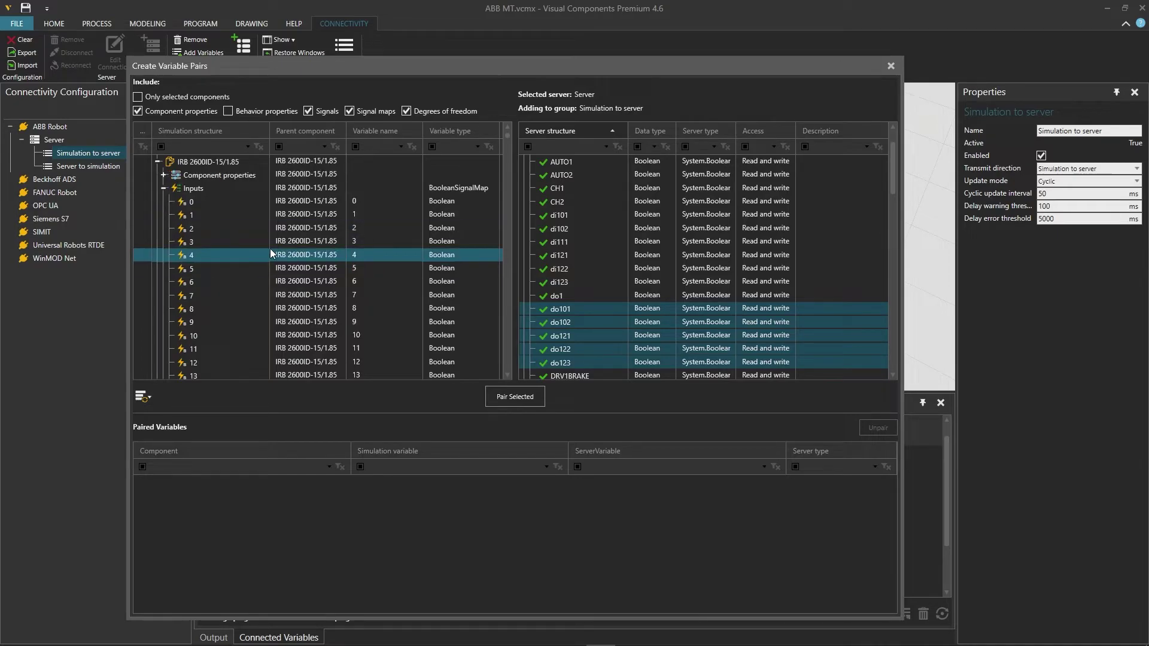
left_click(574, 214)
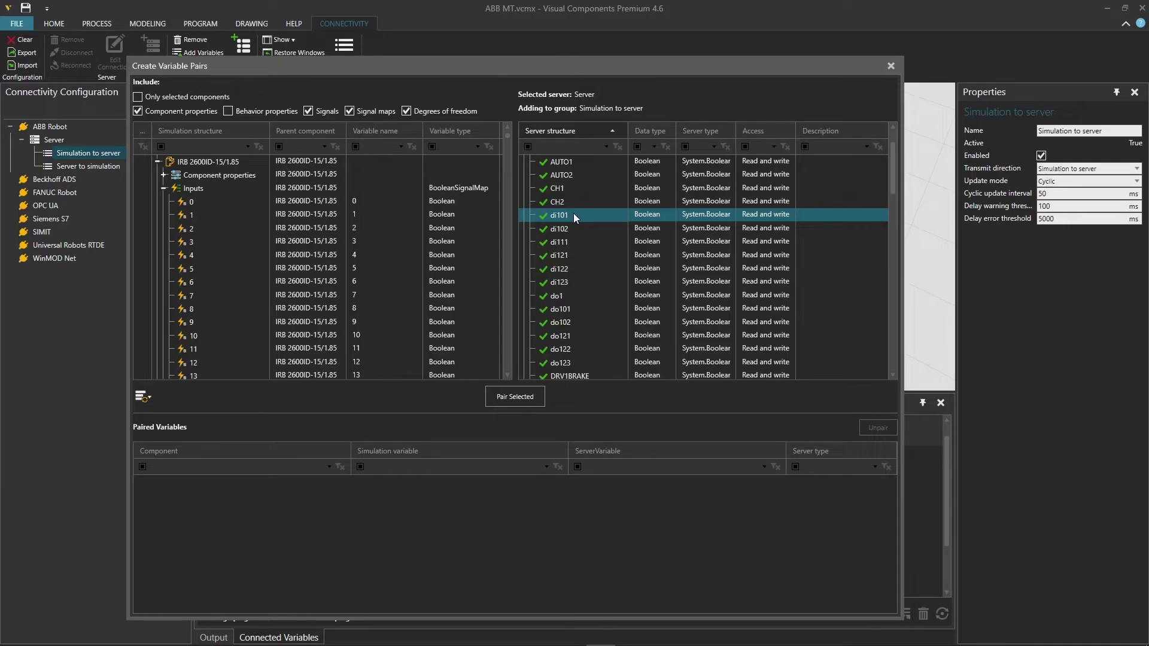
left_click_drag(573, 213, 575, 285)
left_click(353, 282)
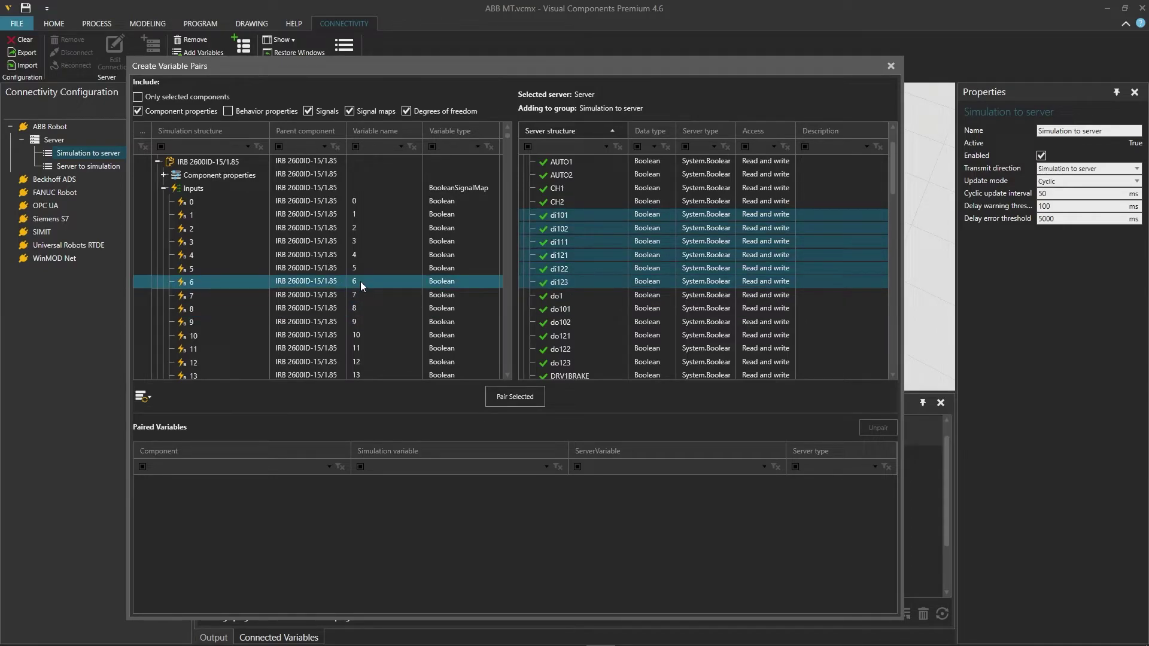
Step: Pair robot inputs 101–123 with the selected di signals and close the pairing window
scroll(360, 281, "down", 20)
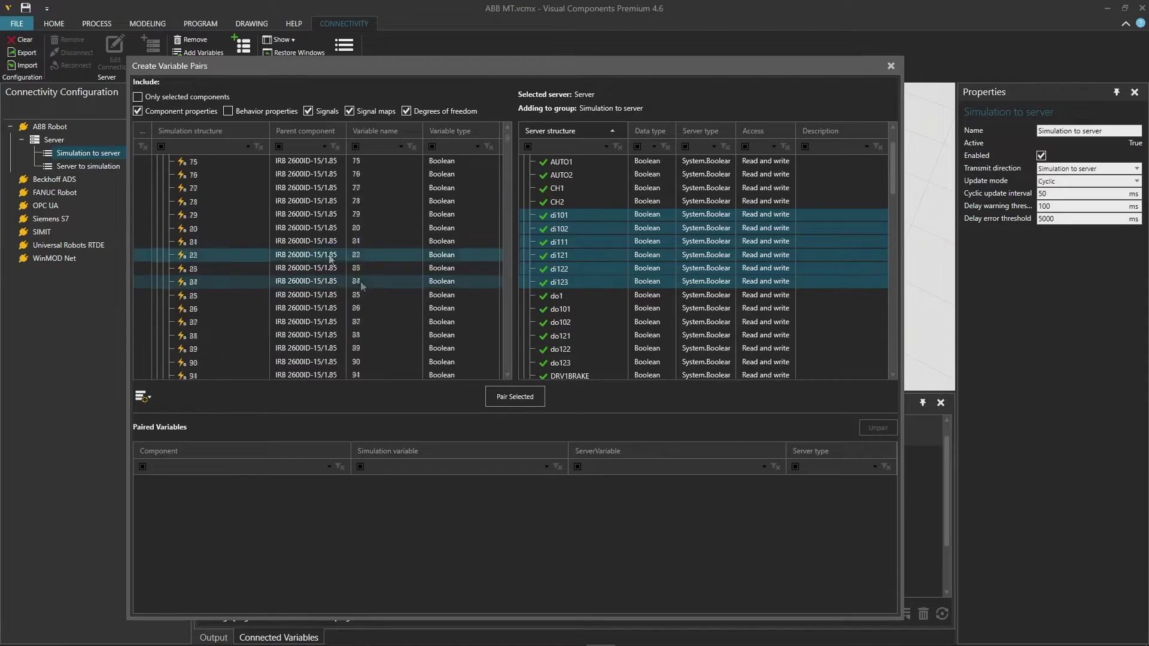
scroll(329, 253, "down", 2)
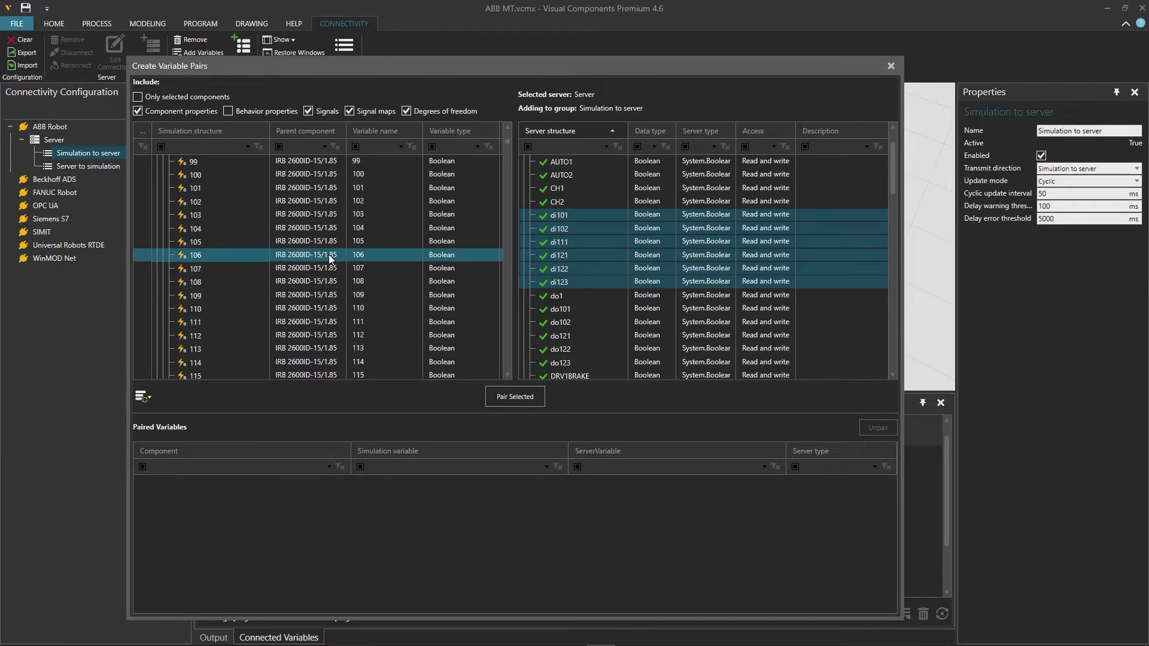
left_click(231, 187)
left_click(222, 203, "ctrl")
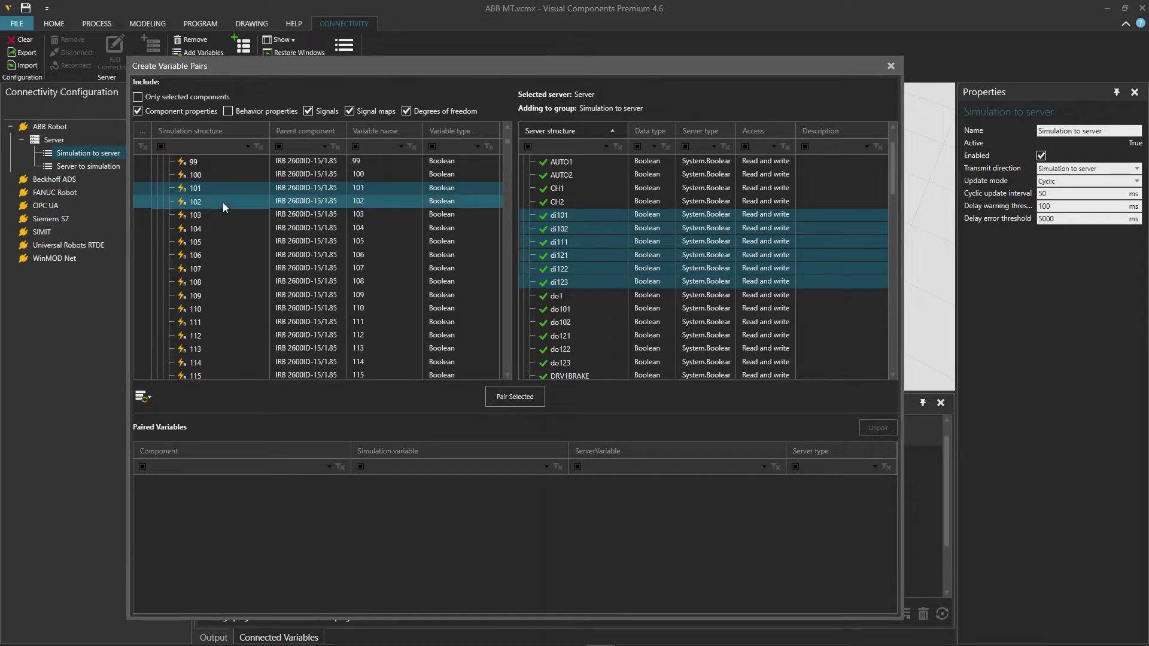
scroll(223, 202, "down", 4)
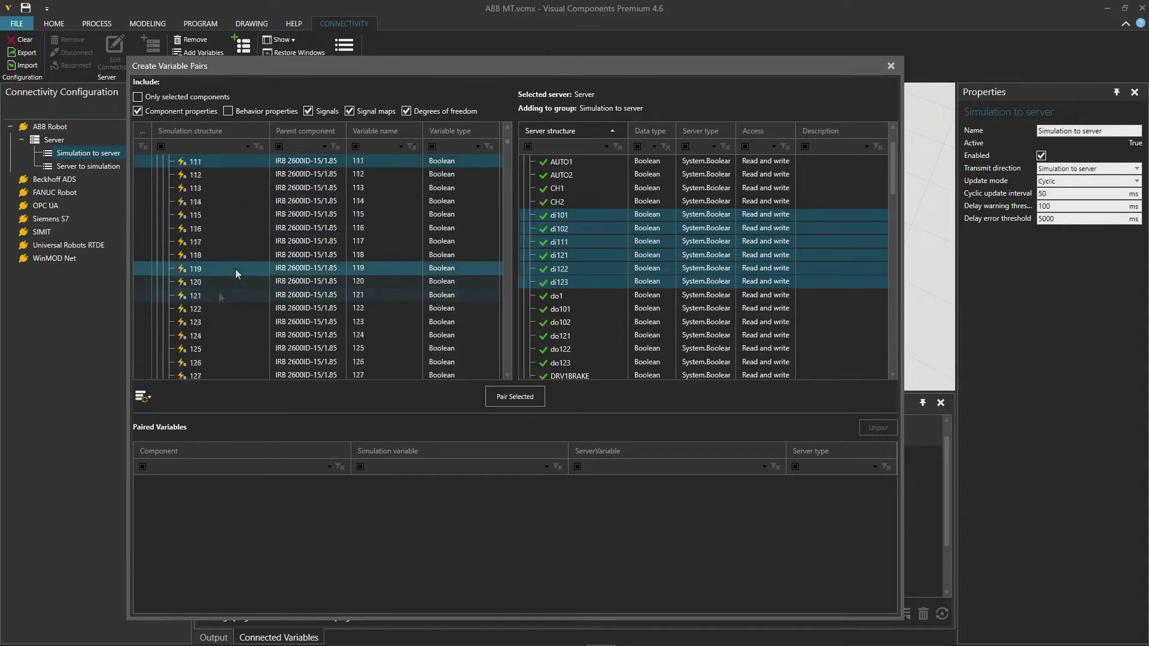
left_click(202, 295, "ctrl")
left_click(203, 309, "ctrl")
left_click(205, 321, "ctrl")
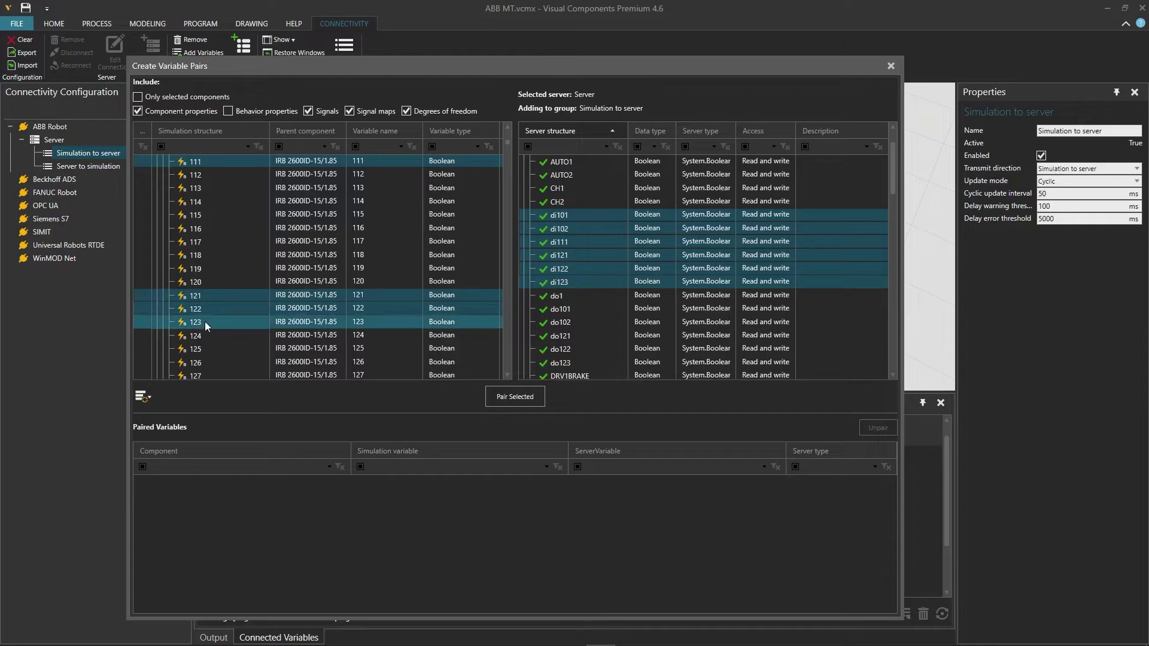
left_click(519, 399)
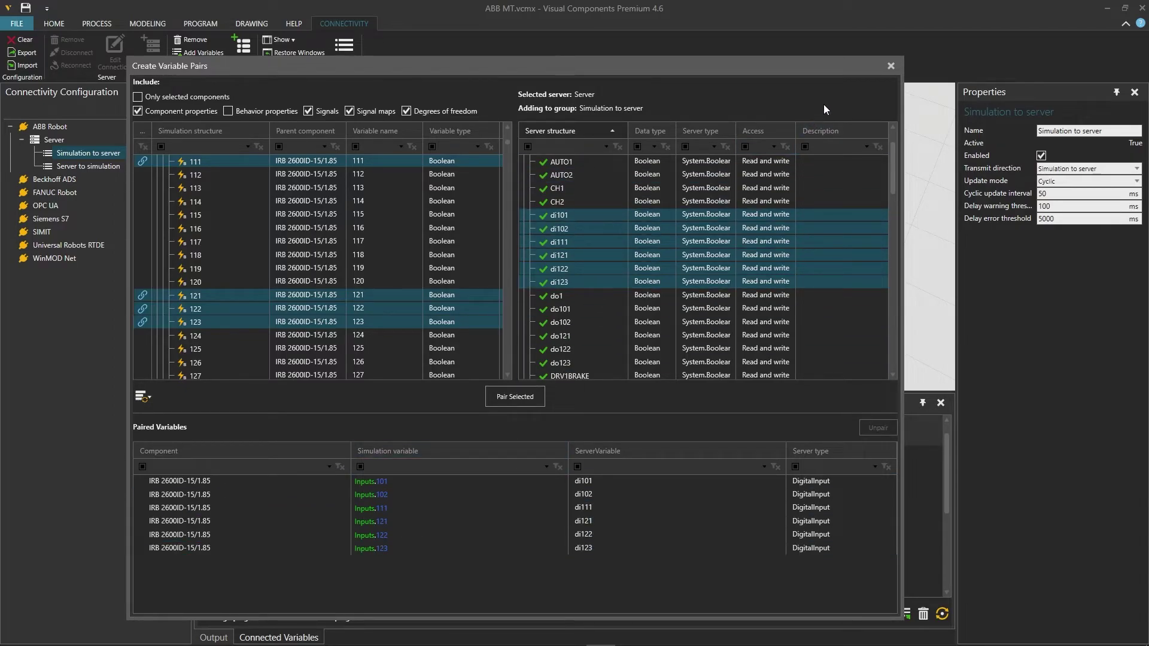
left_click(891, 65)
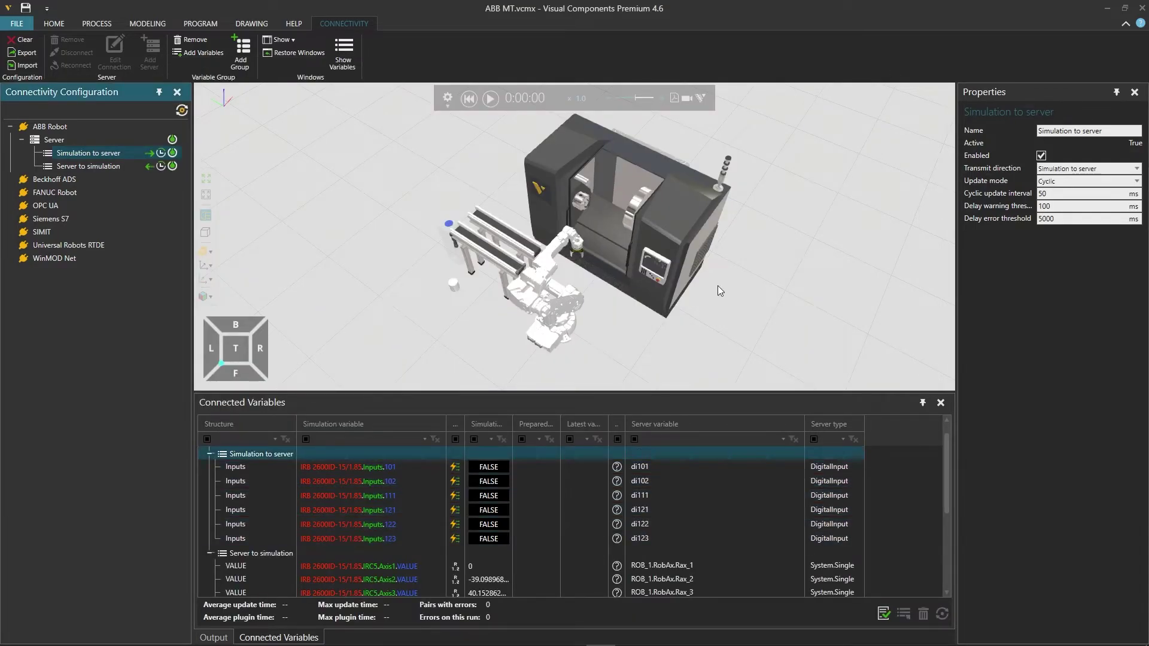
Step: Select the IRB 2600ID-15/1.85 robot and uncheck IsEnabled on its Executor
left_click(563, 322)
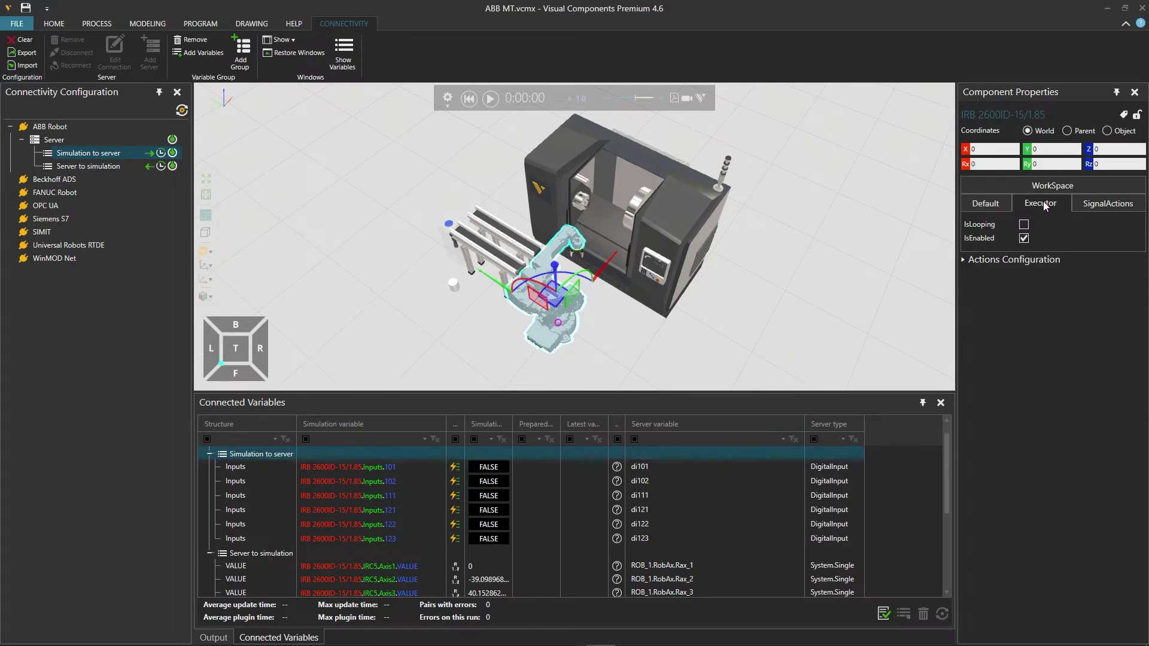
left_click(1025, 240)
left_click(1024, 240)
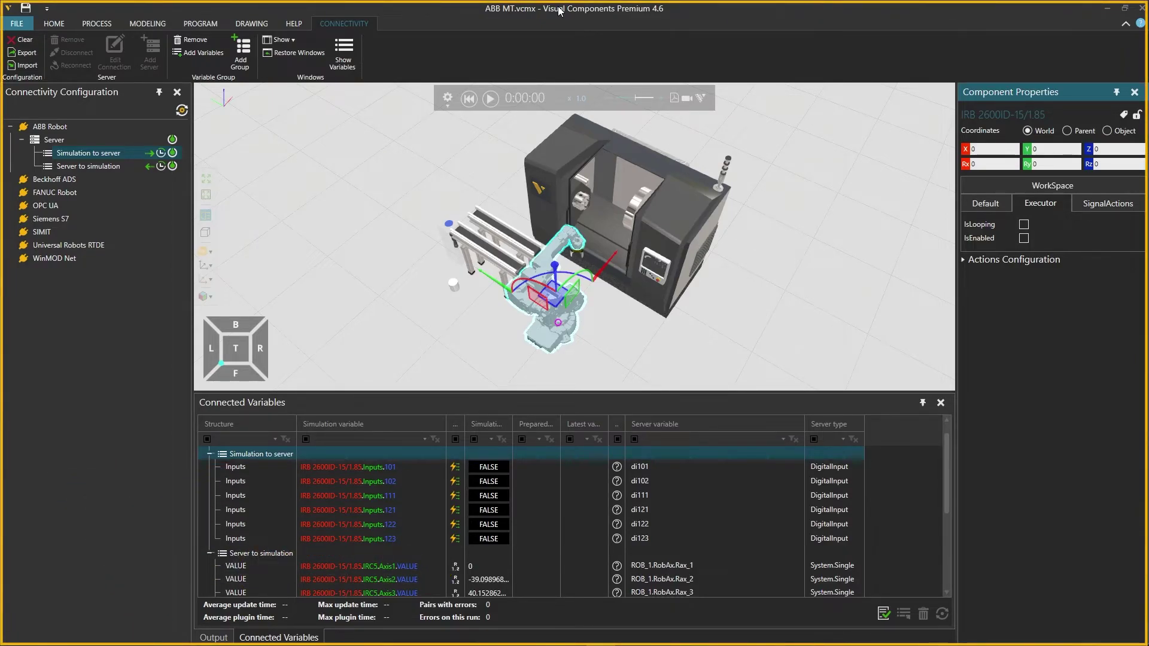
Step: Snap Visual Components to the left half and the Machine Tending RobotStudio window to the right
left_click_drag(559, 10, 529, 52)
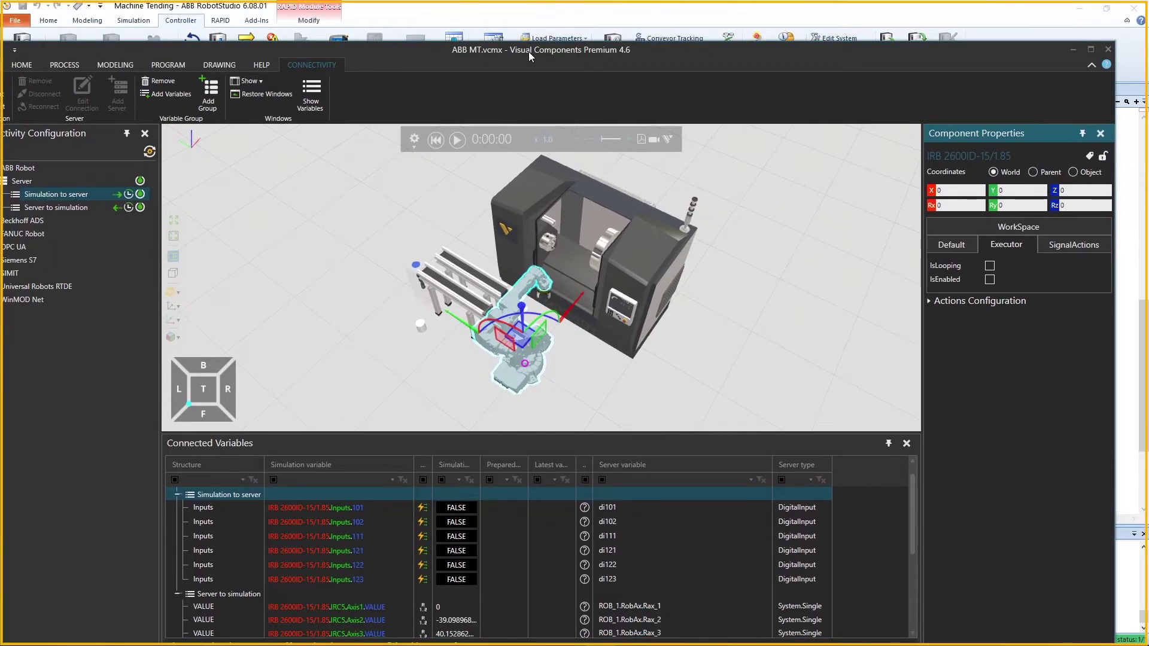
key("super+Left")
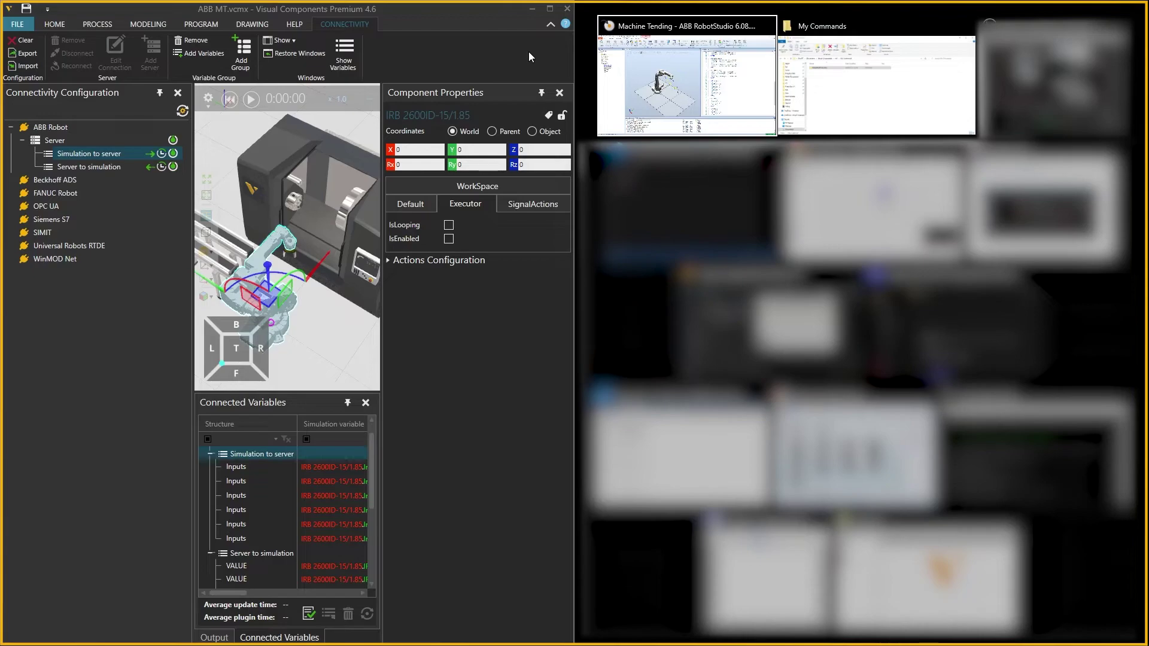
left_click(656, 109)
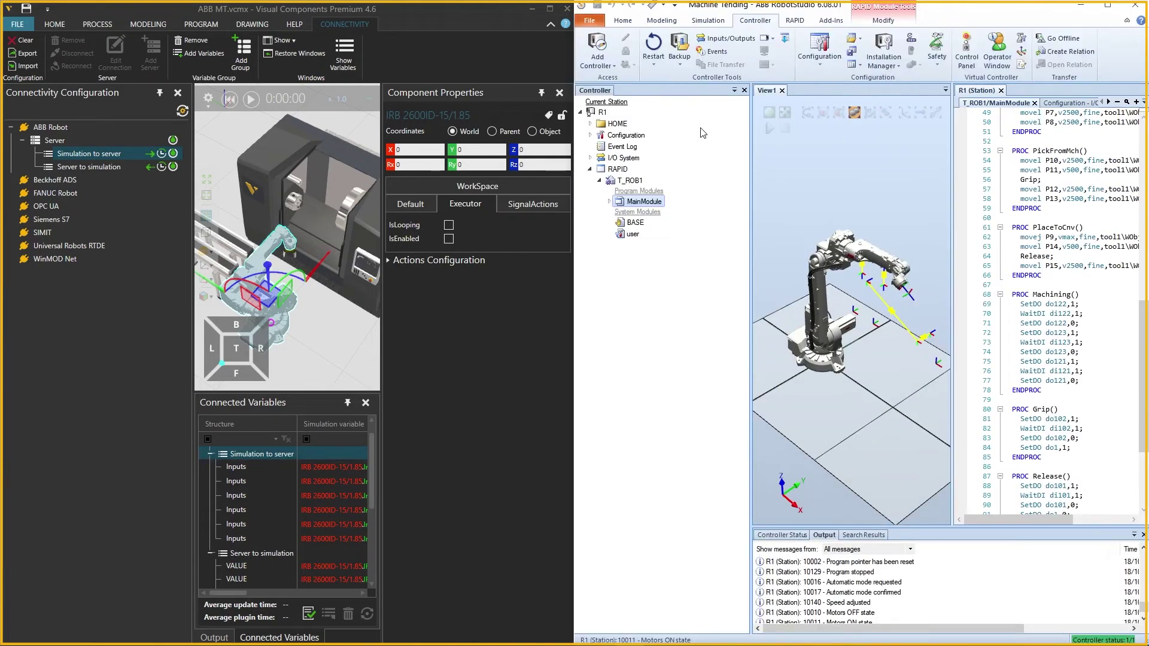
Step: Auto-hide Connectivity Configuration, Component Properties and RobotStudio's Controller pane; enlarge Connected Variables
left_click(160, 94)
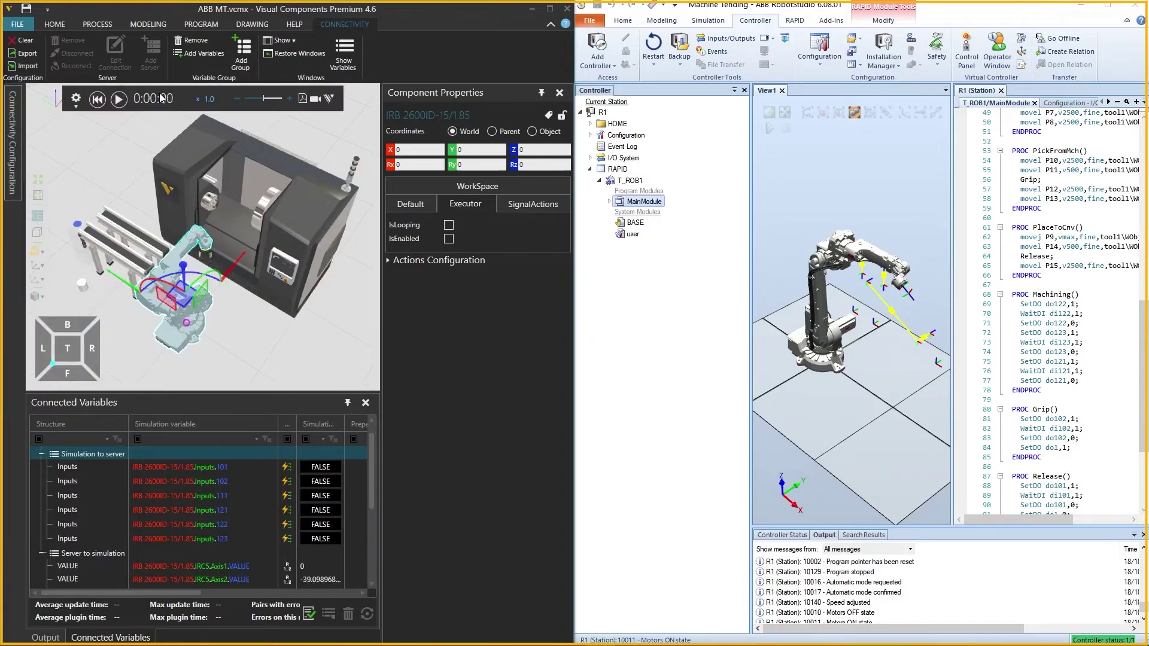
left_click(540, 94)
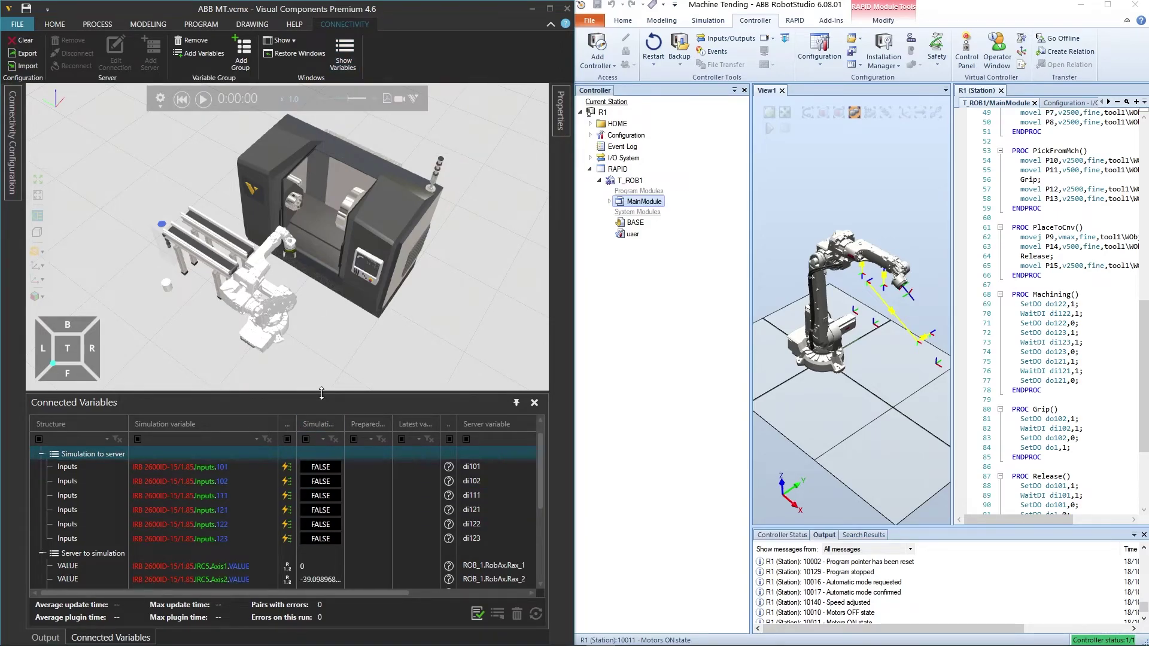
left_click_drag(321, 392, 321, 336)
scroll(217, 436, "down", 2)
scroll(218, 436, "up", 1)
left_click(218, 436)
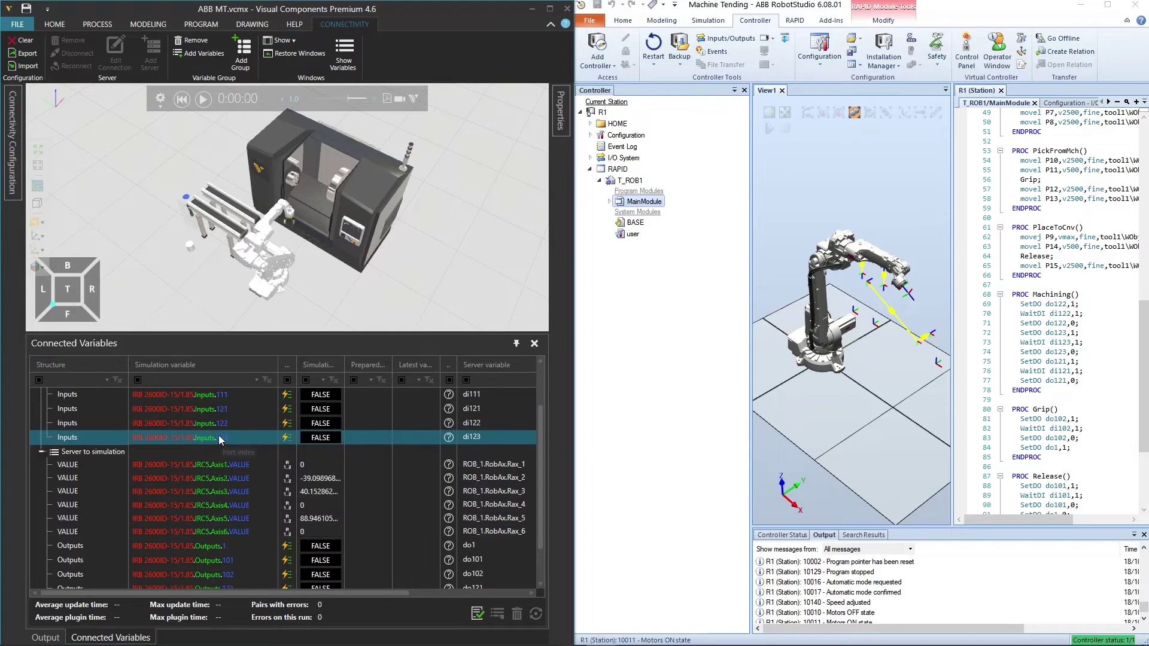
scroll(218, 436, "up", 2)
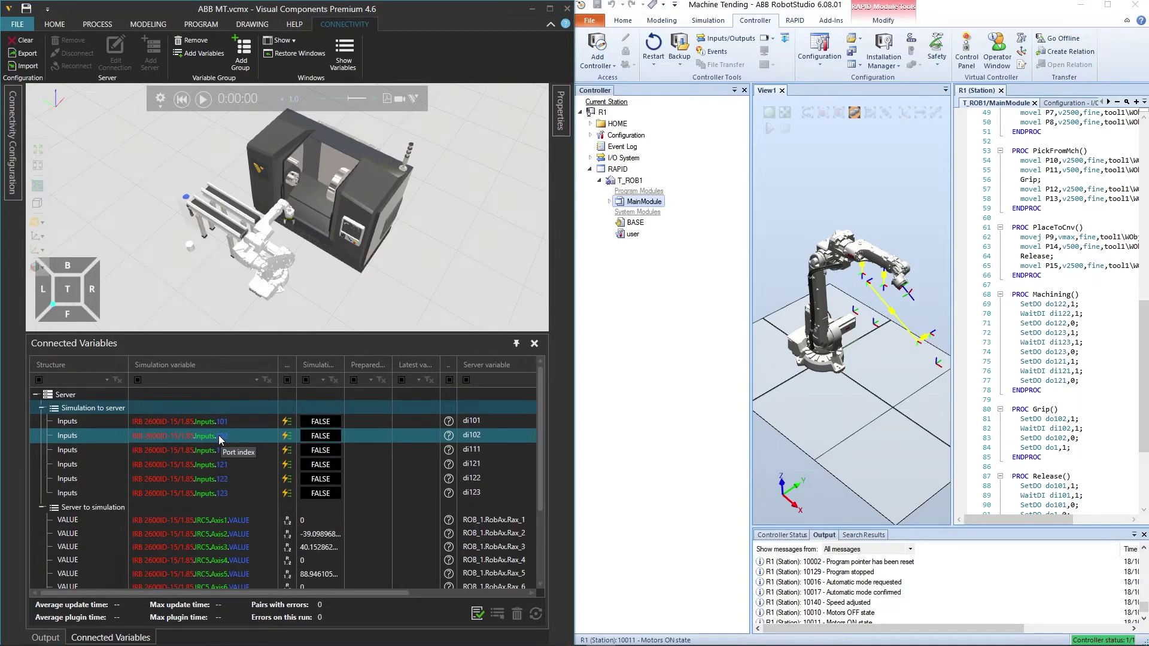
left_click(735, 91)
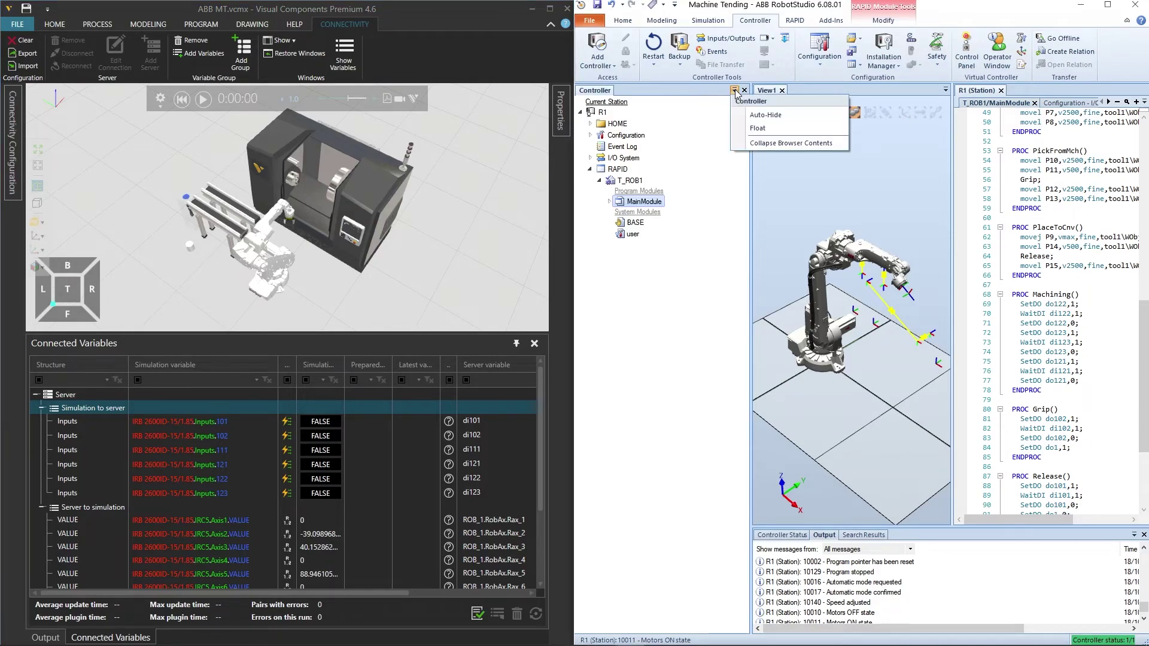
left_click(765, 115)
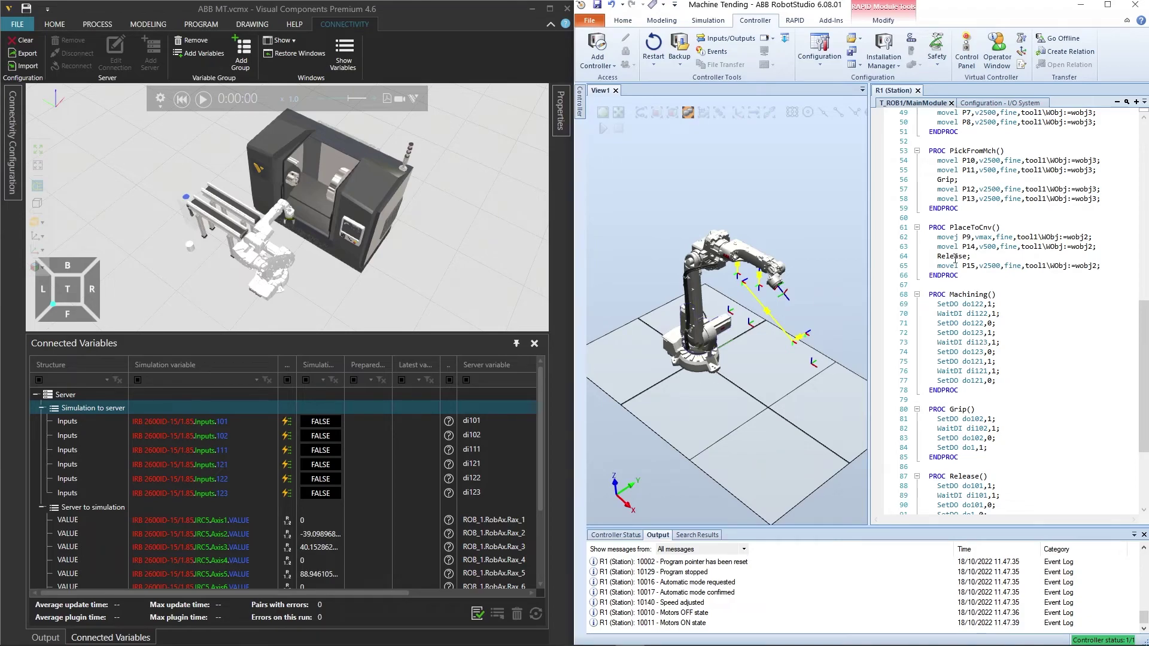
Step: Set RobotStudio's RAPID program pointer to Main in all tasks
scroll(965, 280, "up", 4)
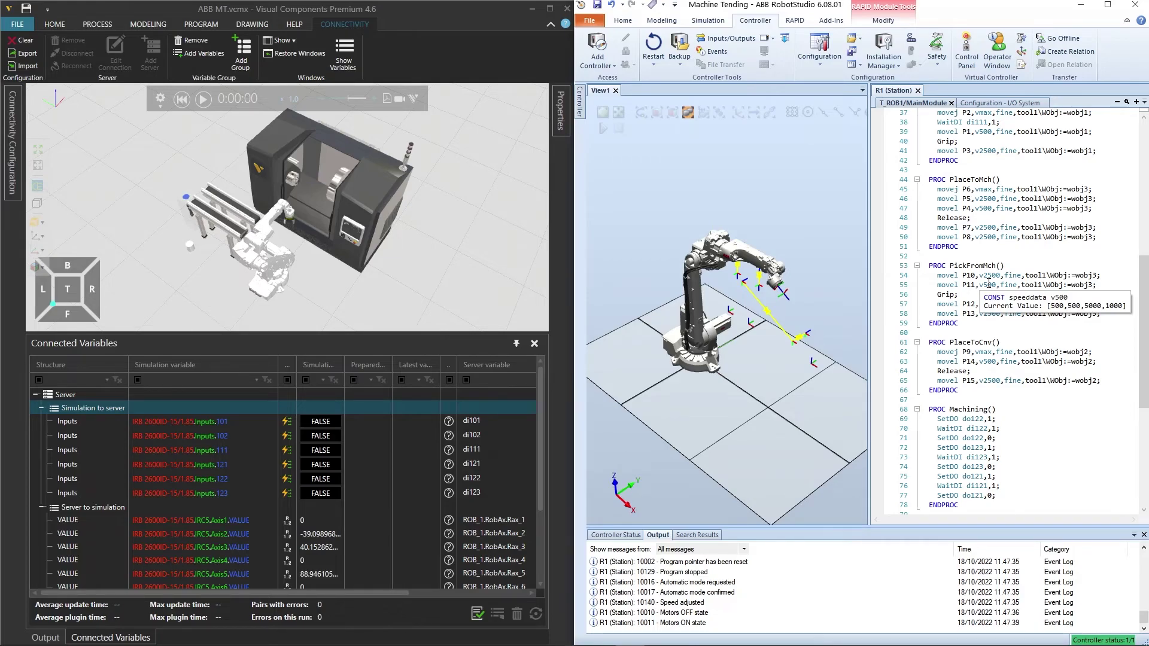
left_click(795, 22)
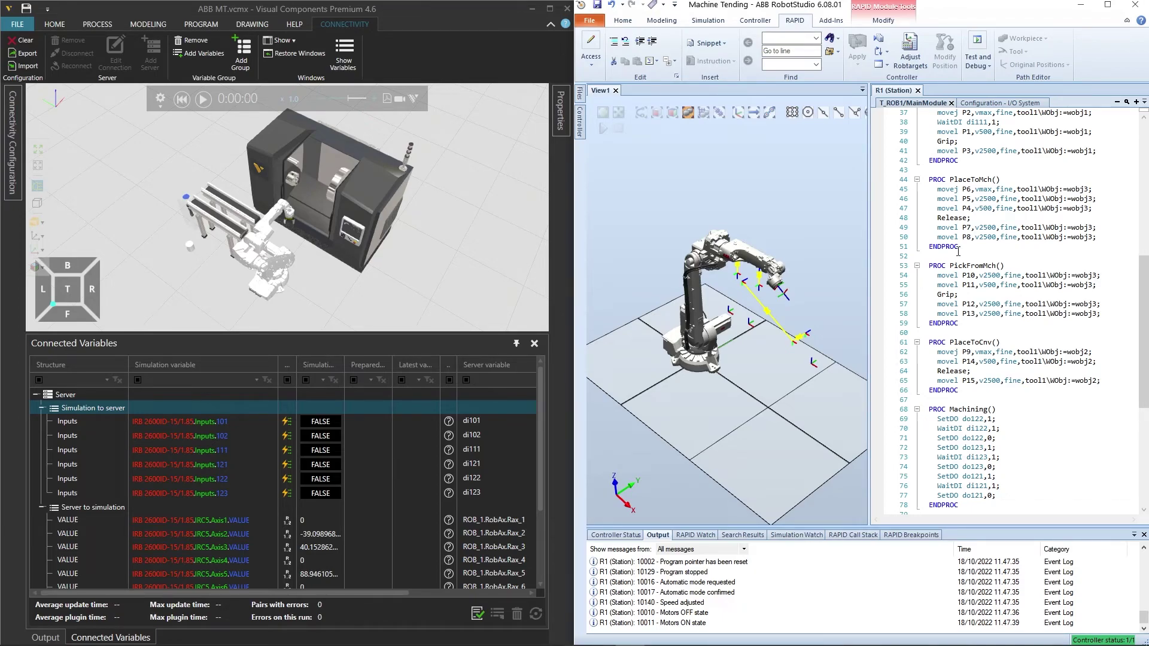
right_click(959, 223)
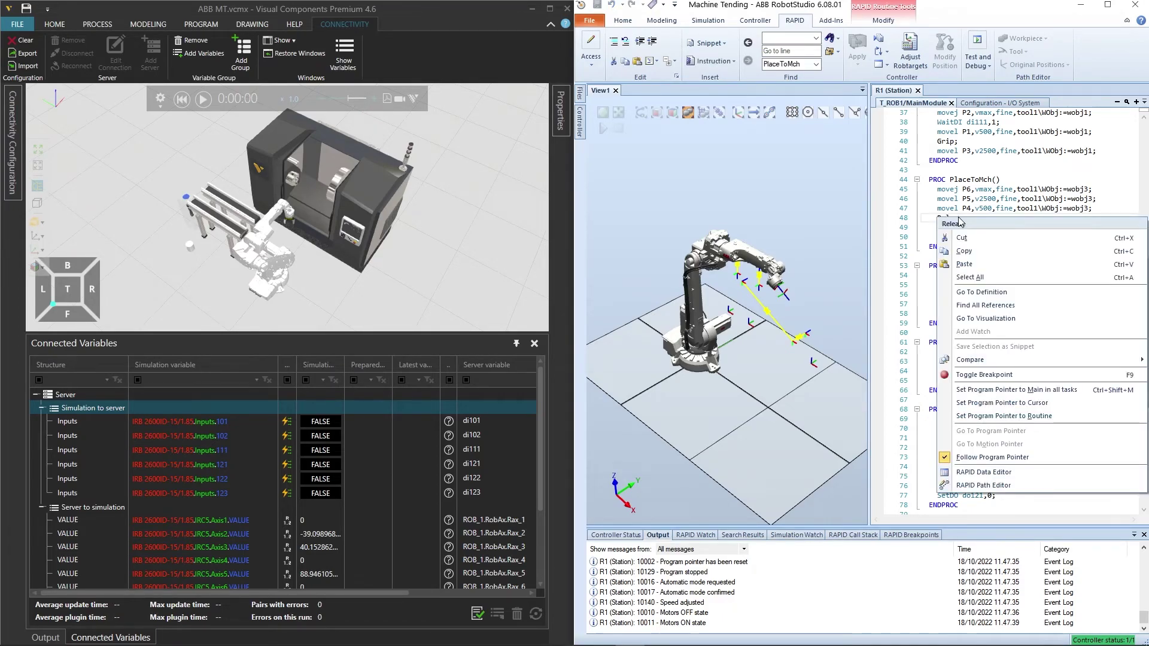
left_click(1006, 392)
left_click(989, 65)
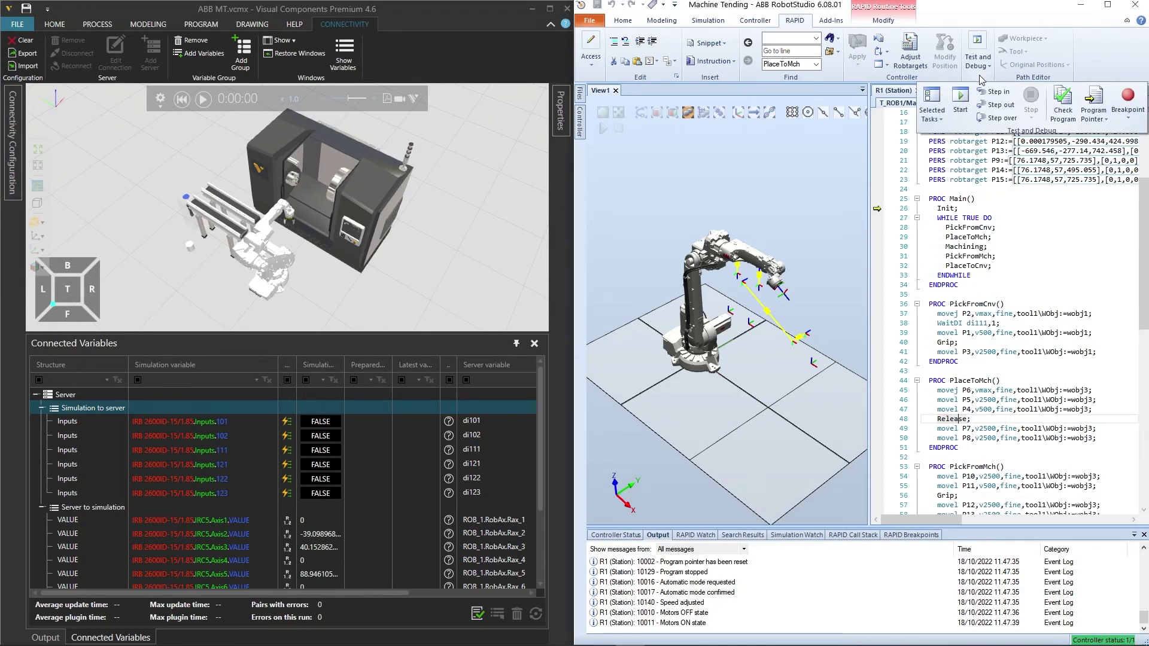
Step: Start the RAPID program in RobotStudio and play the Visual Components simulation alongside it
left_click(960, 114)
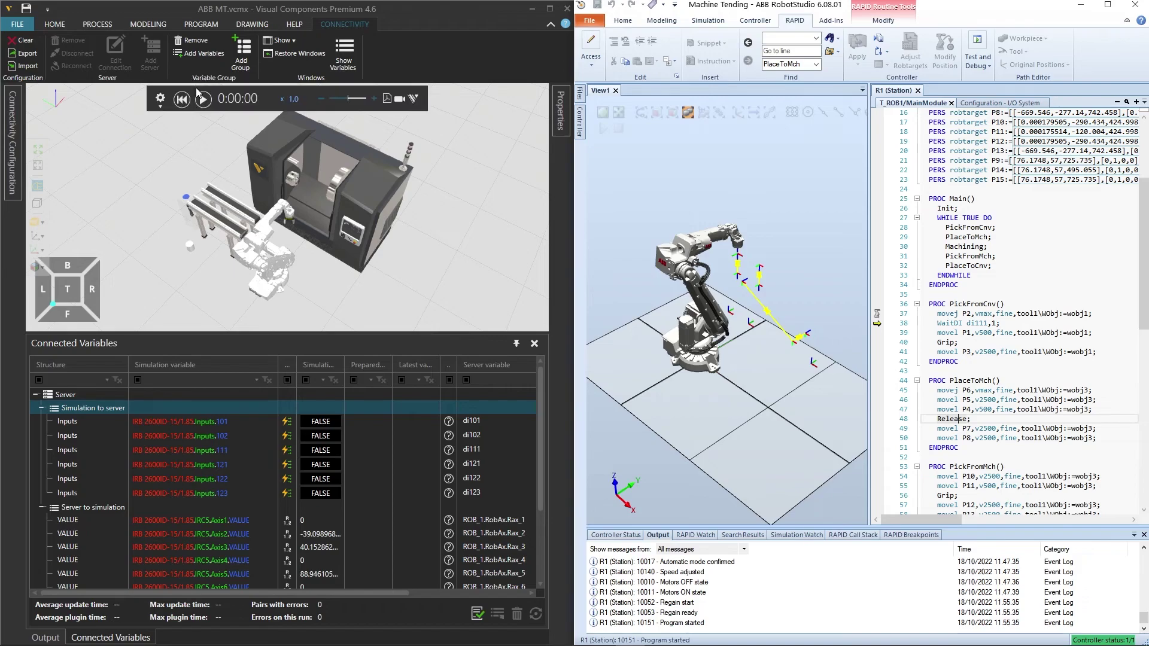
left_click(202, 99)
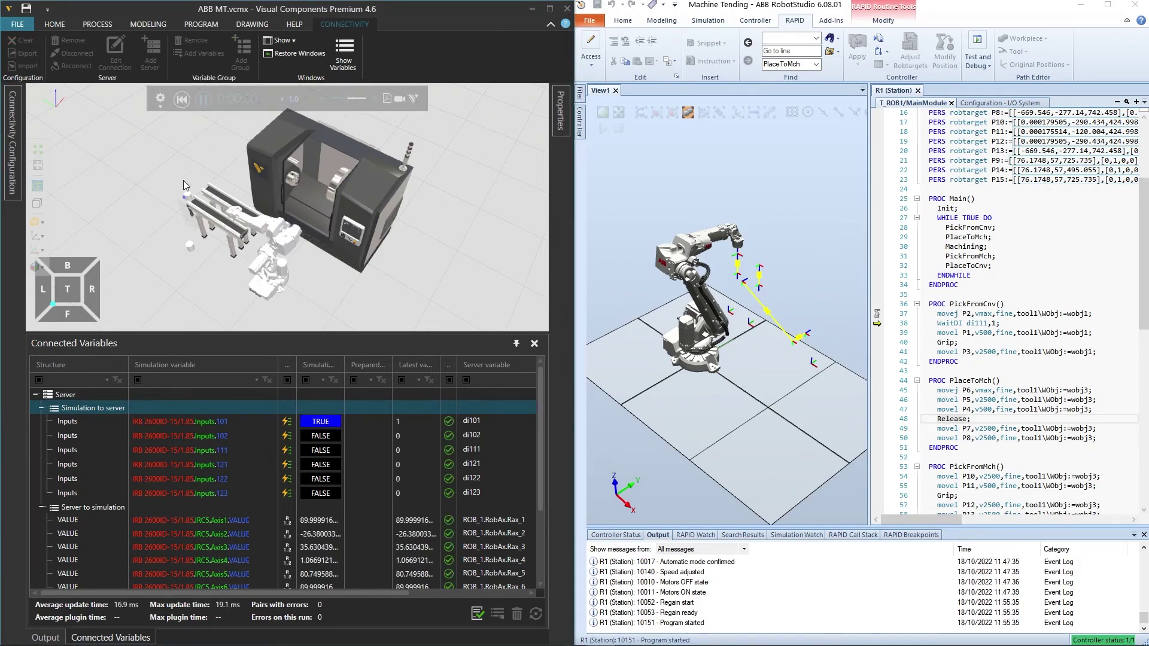
scroll(273, 297, "up", 5)
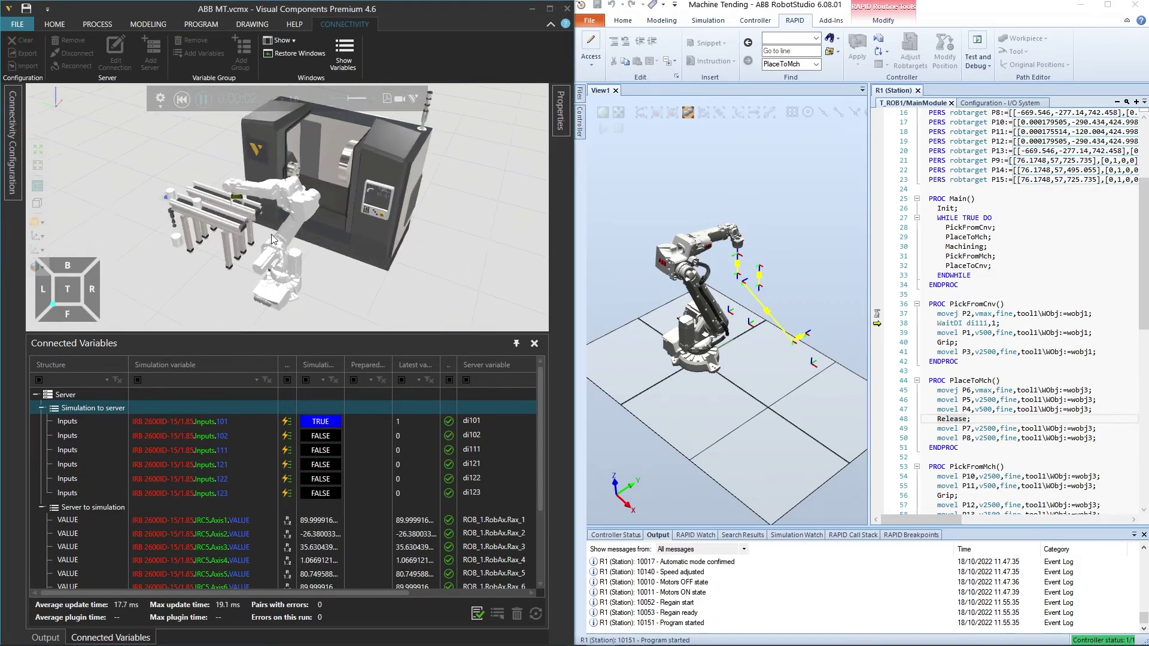